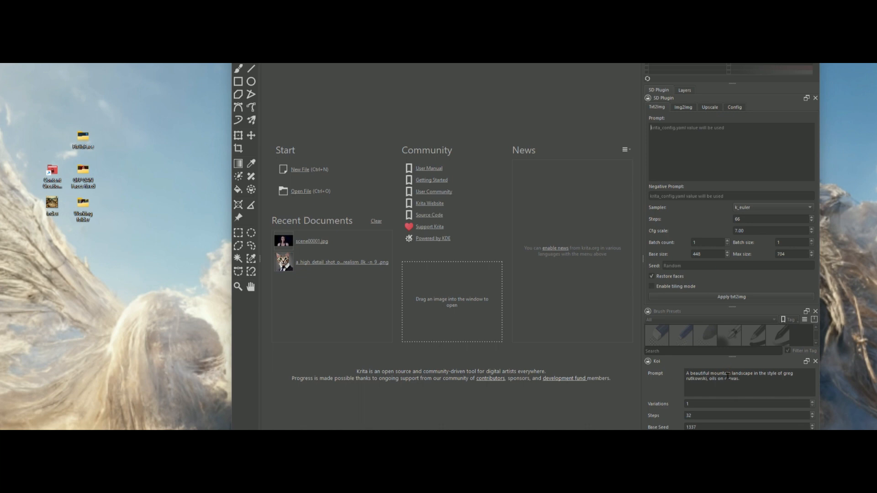
# - Clear the landscape prompt text in the Koi docker
pyautogui.hotkey('ctrl', 'a')
pyautogui.press('BackSpace')
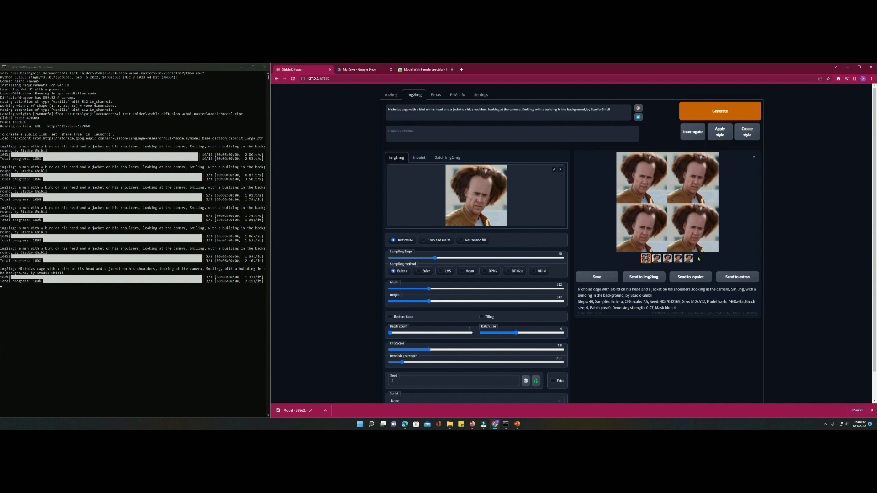
# - Add "intensely" to the img2img prompt, raise the denoising strength slightly and generate new images
pyautogui.click(656, 244)
pyautogui.click(655, 249)
pyautogui.click(655, 249)
pyautogui.click(653, 244)
pyautogui.click(534, 110)
pyautogui.write('intensely')
pyautogui.moveTo(402, 362); pyautogui.dragTo(405, 362)
pyautogui.click(720, 112)
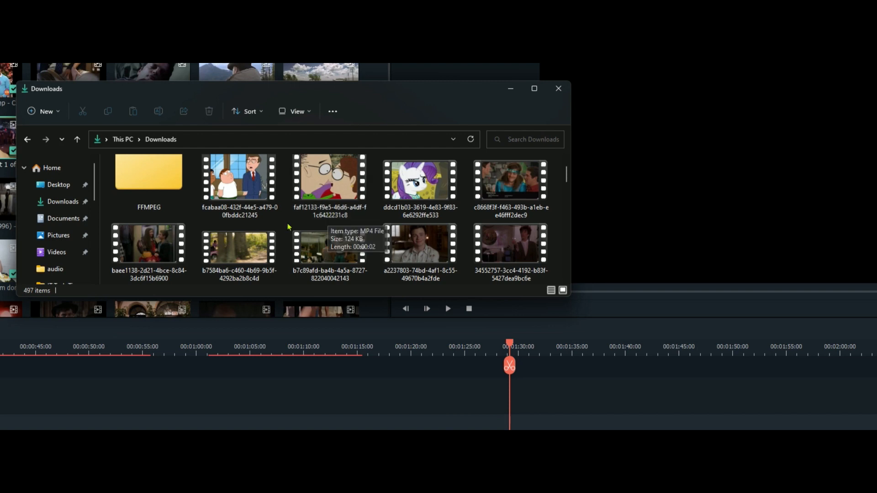
# - Start extracting all files from the ffmpeg-5.1.2-essentials_build ZIP archive in the Downloads folder
pyautogui.scroll(1, 220, 224)
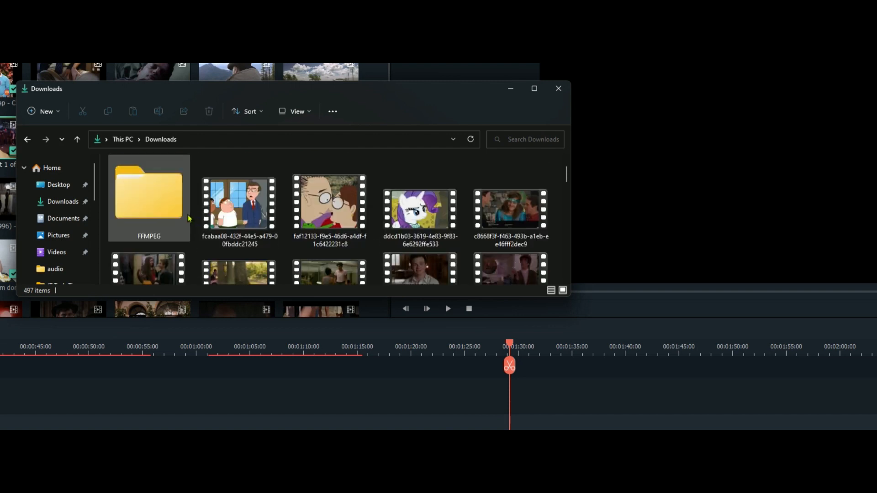
pyautogui.scroll(-2, 154, 205)
pyautogui.scroll(-5, 154, 205)
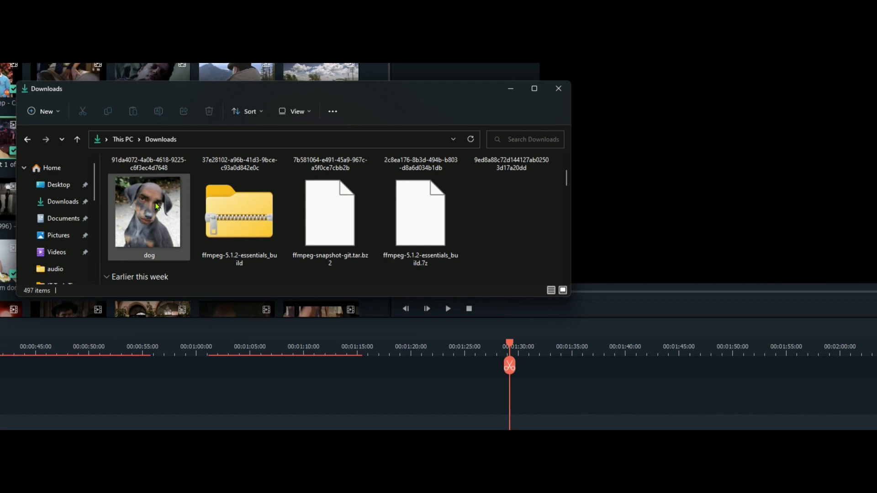
pyautogui.rightClick(247, 212)
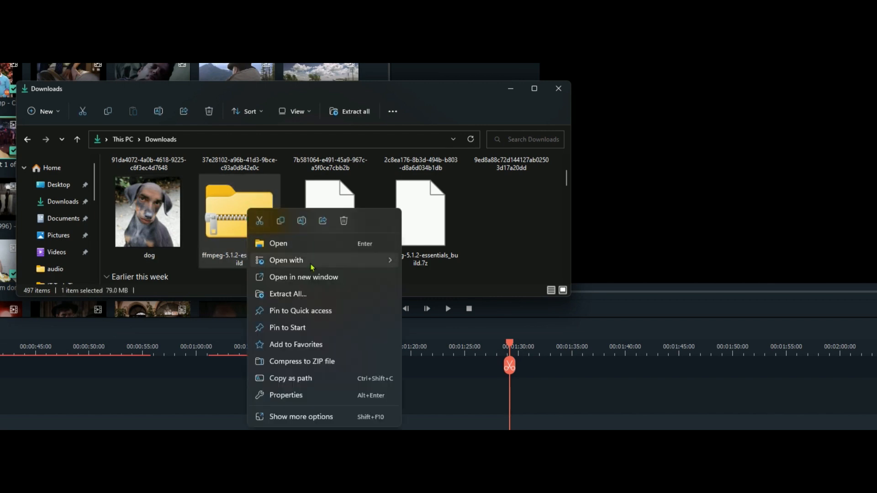
pyautogui.moveTo(308, 261)
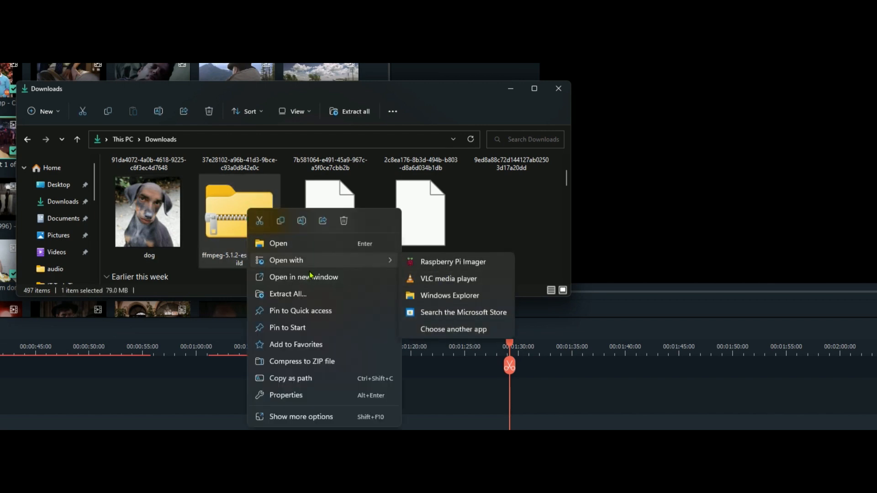
pyautogui.click(306, 293)
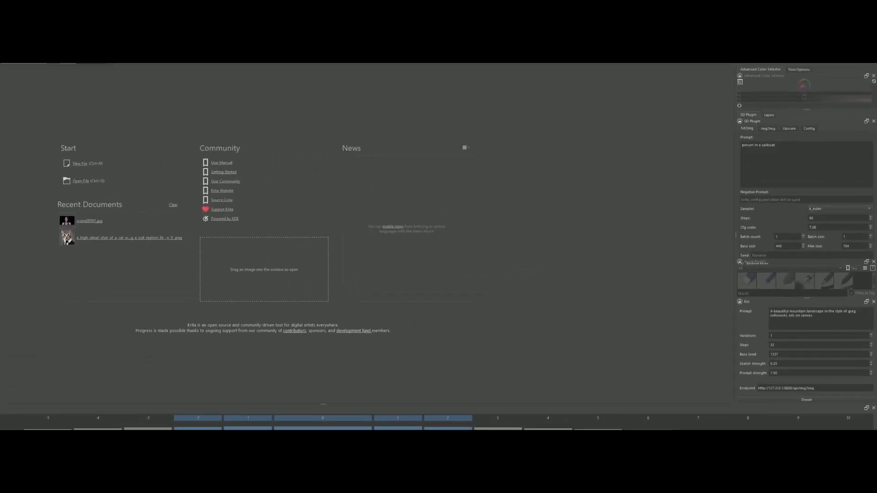
pyautogui.click(780, 131)
pyautogui.click(770, 123)
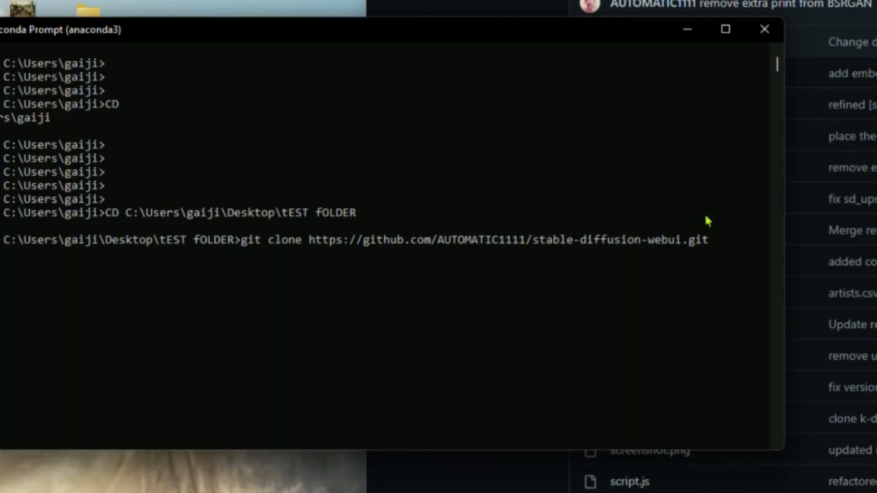
# - Clone the AUTOMATIC1111 stable-diffusion-webui repository into tEST fOLDER and open the cloned folder
pyautogui.press('Return')
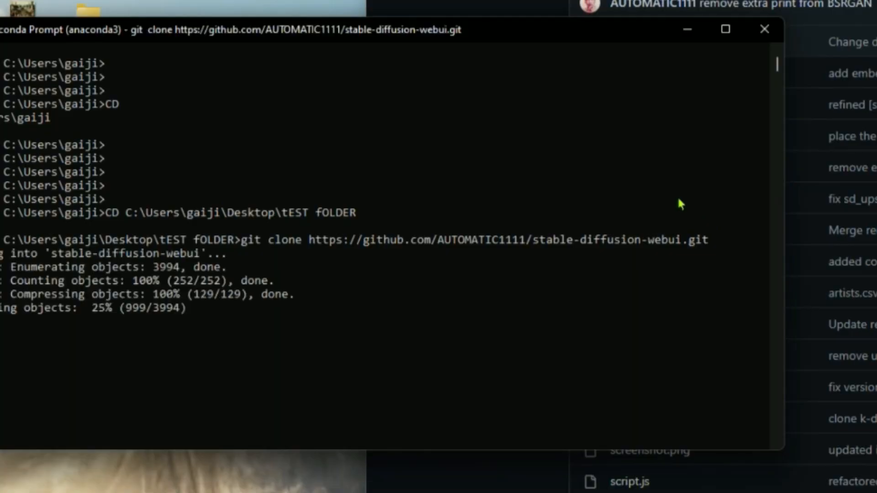
pyautogui.click(255, 491)
pyautogui.doubleClick(834, 149)
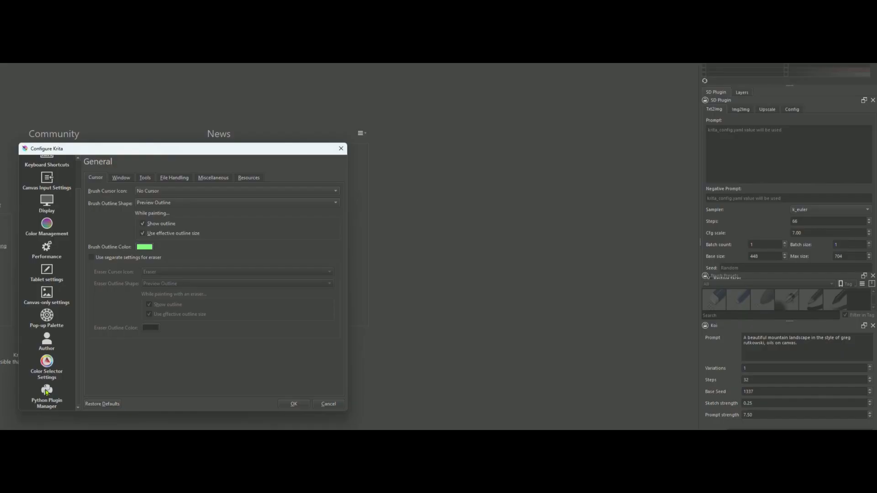
# - Select the koi plugin in Krita's Python Plugin Manager and accept the configuration
pyautogui.click(46, 392)
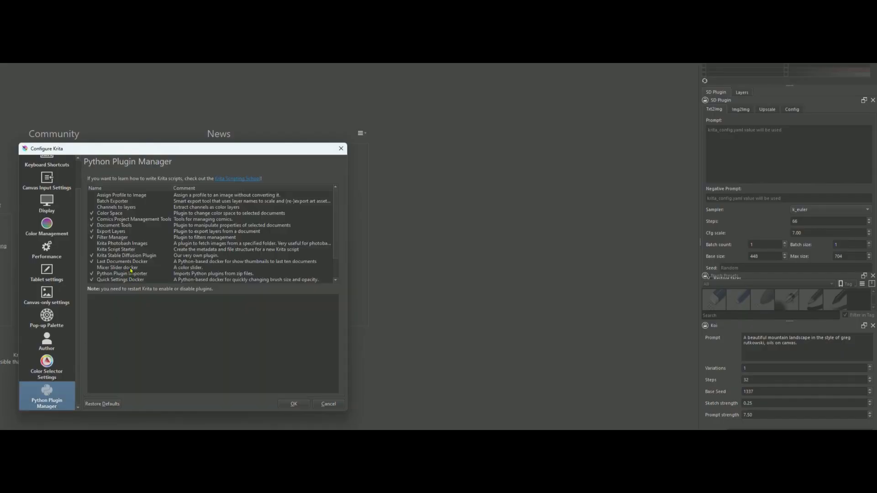
pyautogui.scroll(-2, 122, 209)
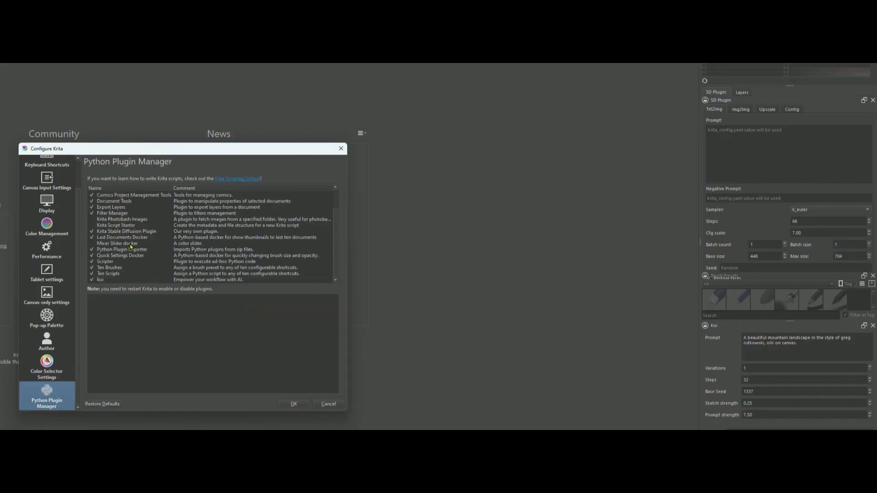
pyautogui.click(229, 280)
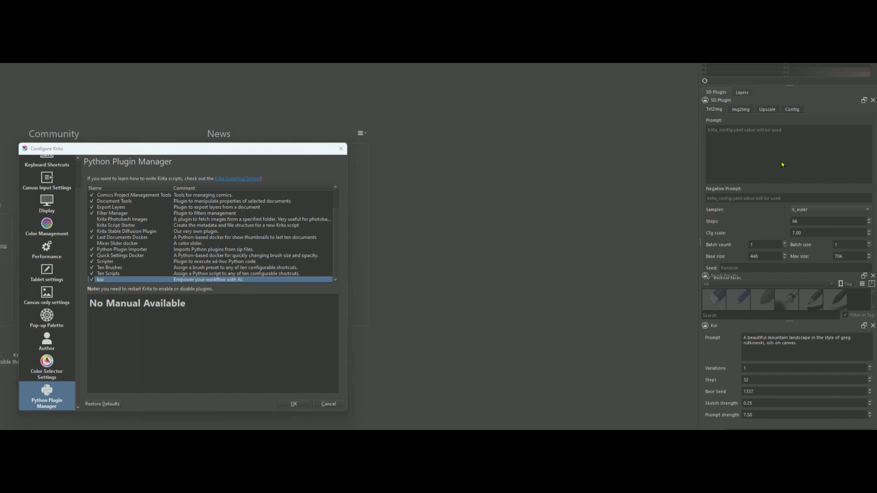
pyautogui.click(294, 405)
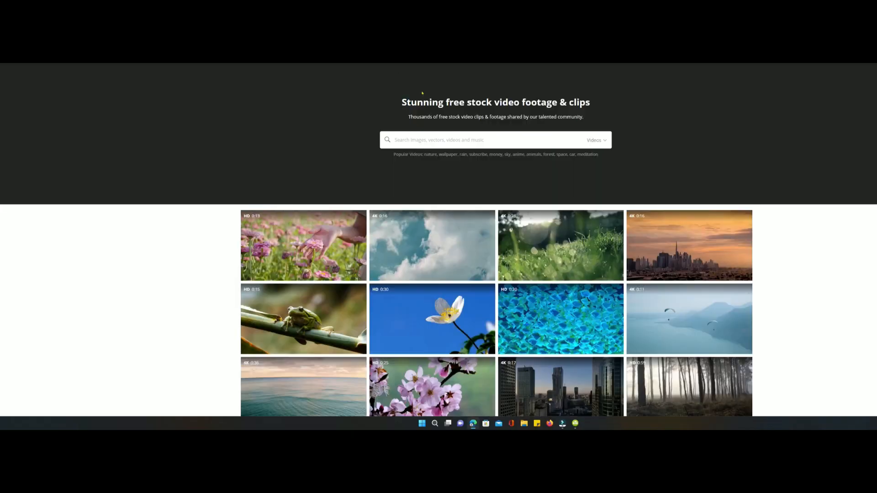
# - Search the Pixabay stock videos for "female dance" and preview a clip of a dancing woman
pyautogui.scroll(-3, 471, 142)
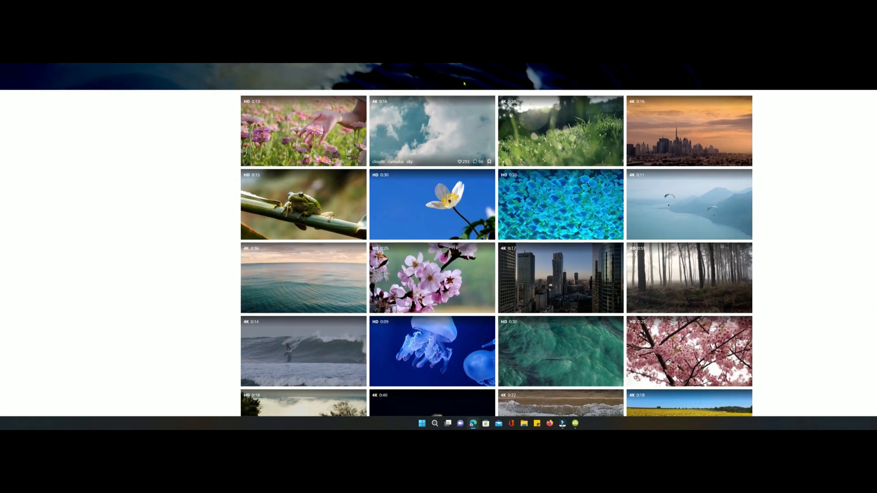
pyautogui.scroll(3, 454, 139)
pyautogui.click(455, 140)
pyautogui.write('female')
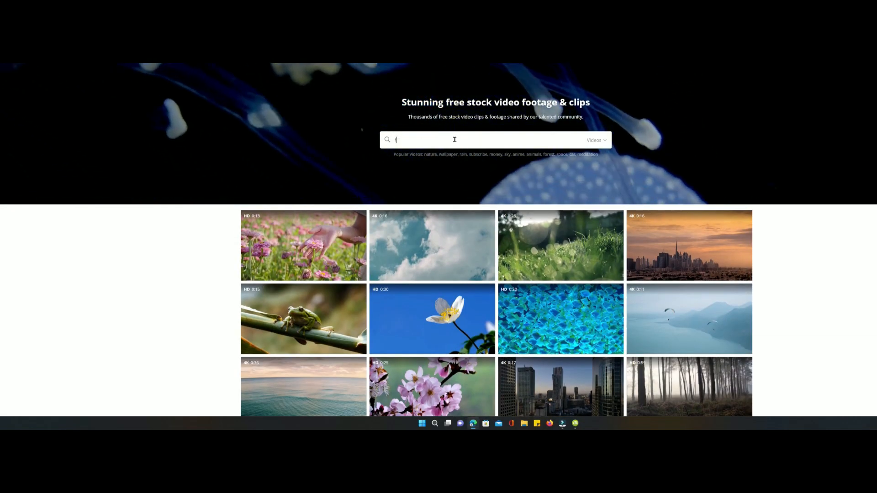
pyautogui.write(' dance')
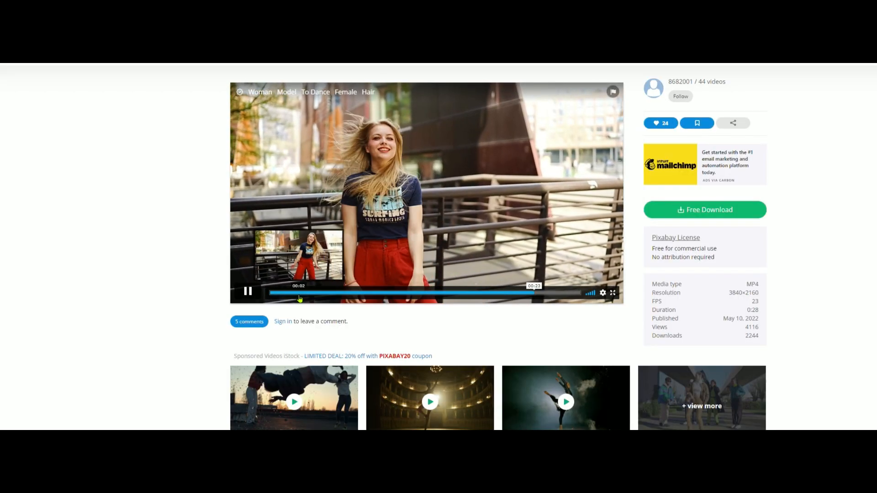
pyautogui.click(300, 293)
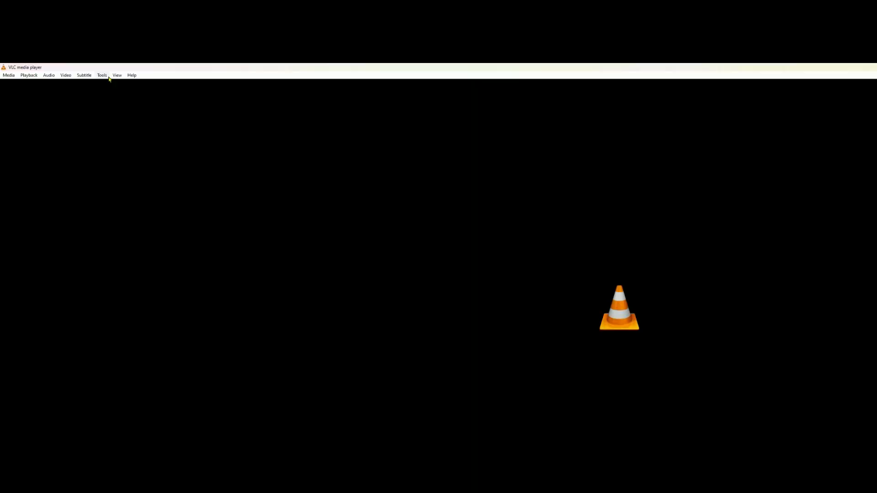
# - Open the VLC media player preferences and show the full set of settings
pyautogui.click(107, 77)
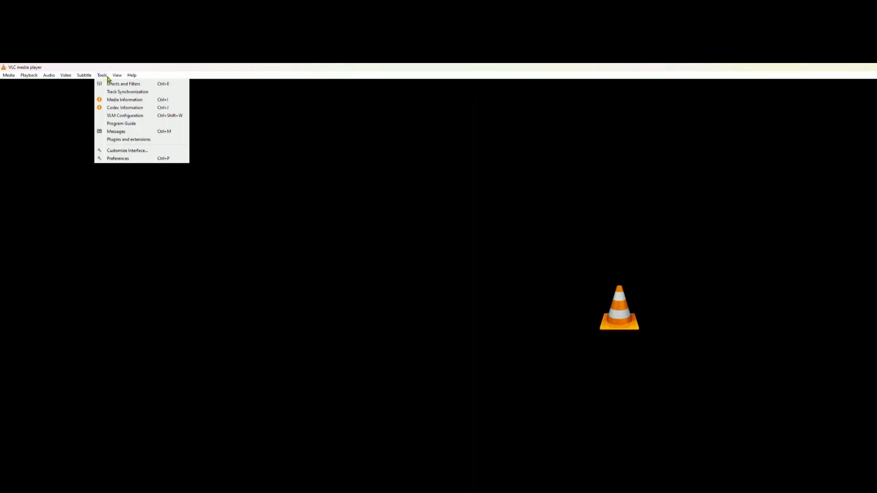
pyautogui.click(119, 158)
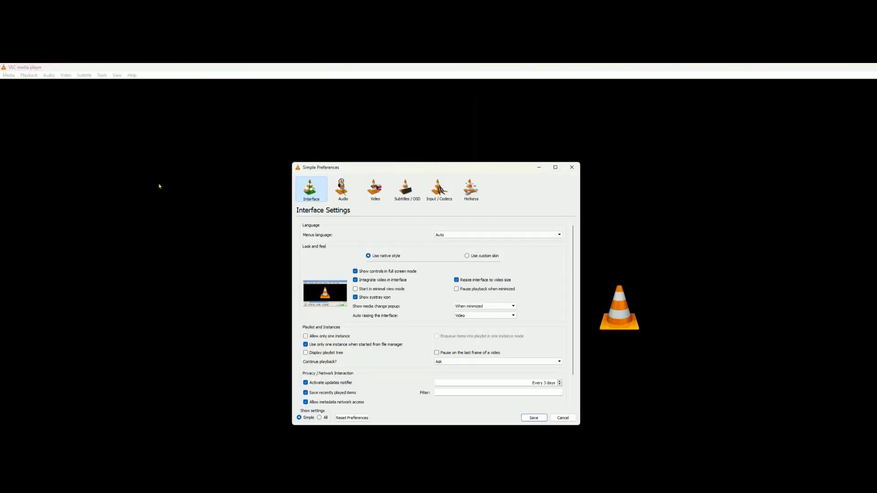
pyautogui.click(320, 418)
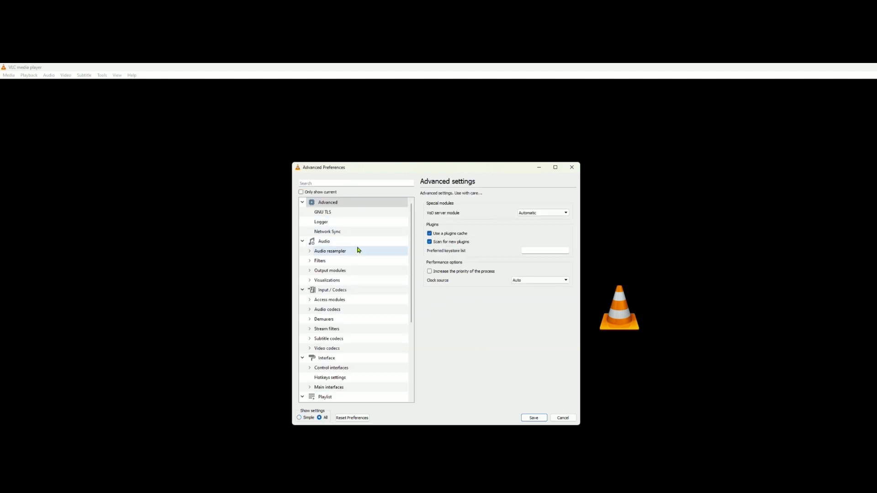
# - Expand the video filters in the advanced preferences and open the Scene filter settings for editing
pyautogui.scroll(-2, 357, 277)
pyautogui.scroll(-2, 352, 292)
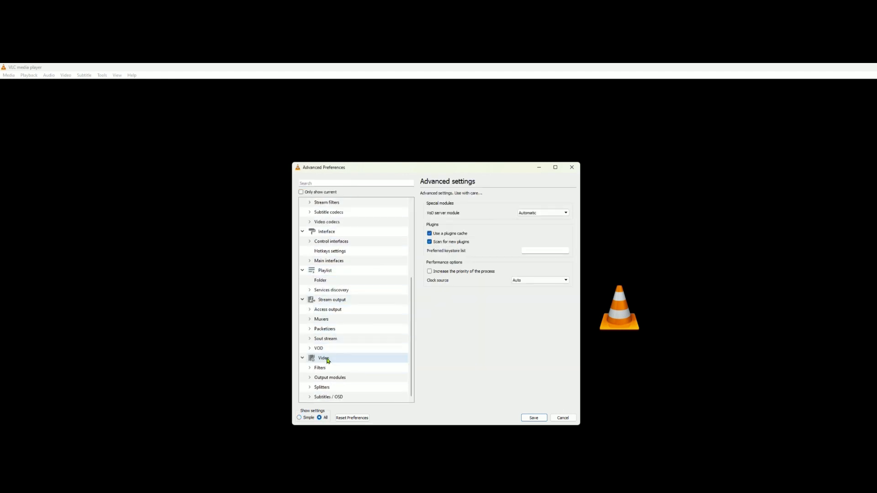
pyautogui.click(310, 369)
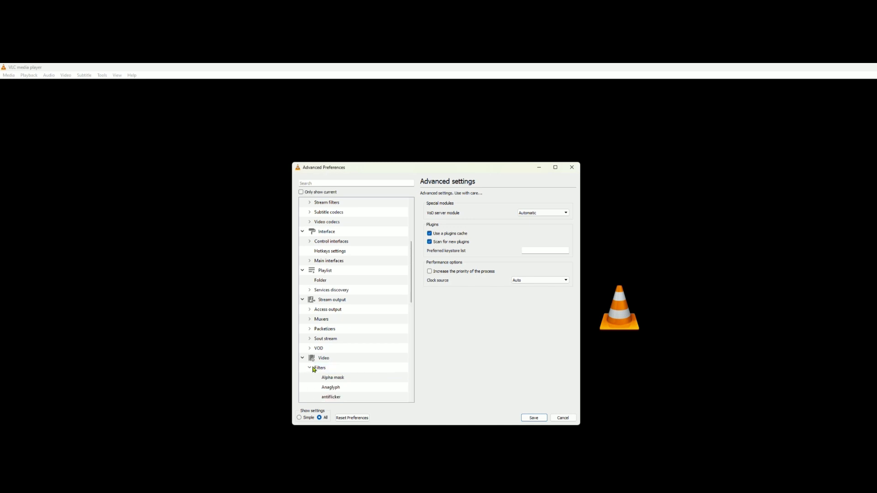
pyautogui.scroll(-4, 338, 373)
pyautogui.scroll(-6, 338, 370)
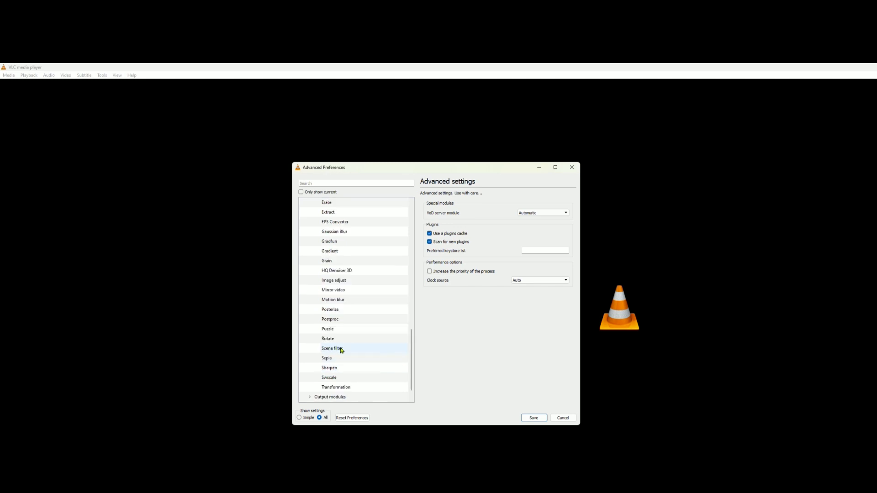
pyautogui.click(340, 349)
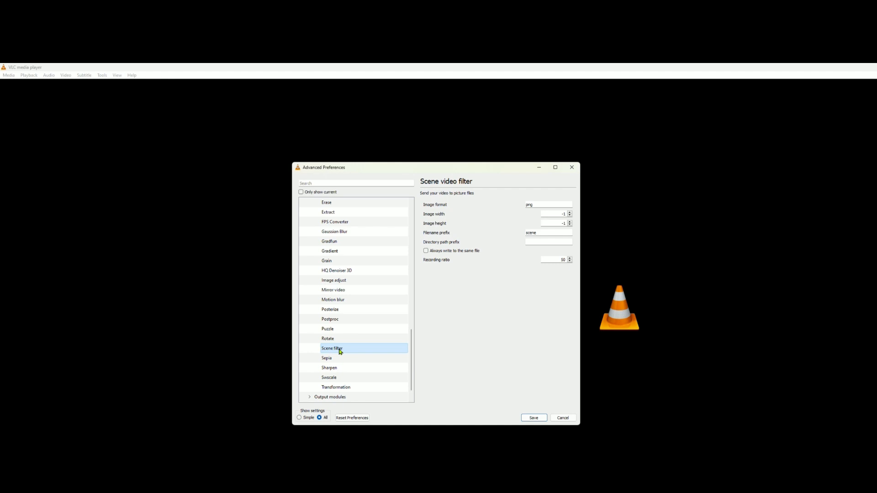
pyautogui.click(539, 205)
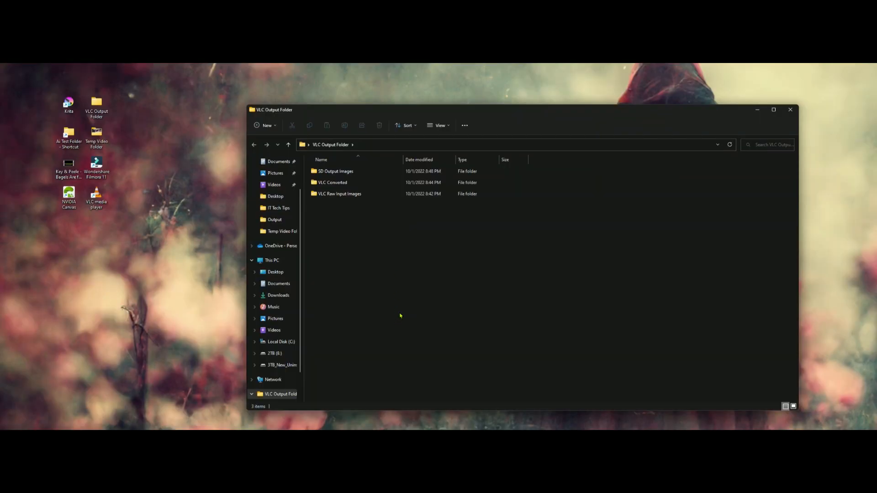
# - Copy the full path of the VLC Output Folder in File Explorer and close its window
pyautogui.click(367, 144)
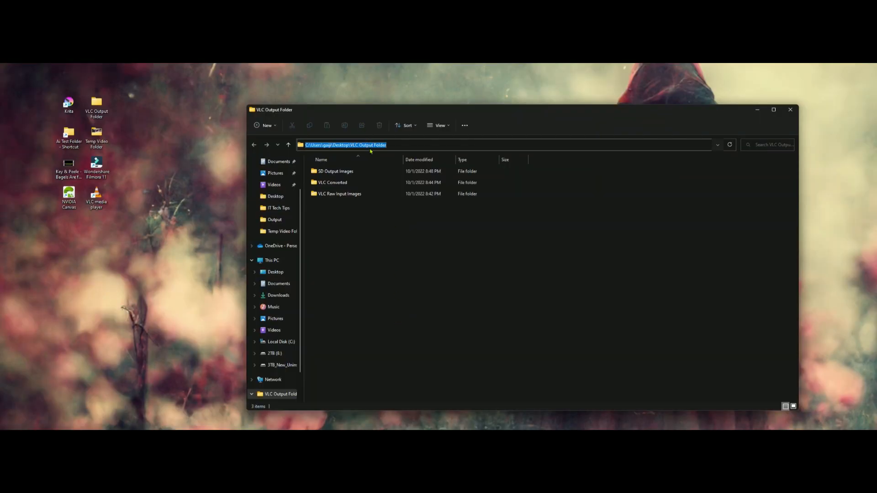
pyautogui.doubleClick(375, 145)
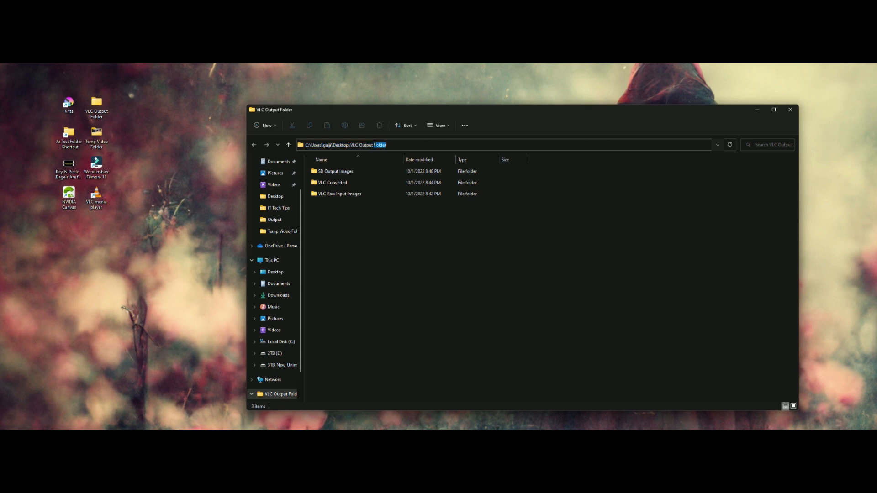
pyautogui.click(434, 145)
pyautogui.doubleClick(341, 145)
pyautogui.tripleClick(379, 145)
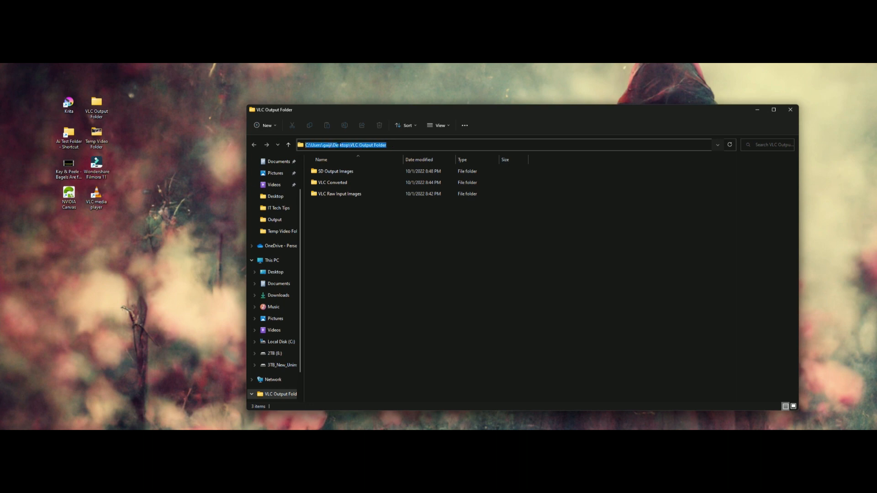
pyautogui.rightClick(352, 145)
pyautogui.click(294, 172)
pyautogui.click(791, 109)
# - Paste the VLC Output Folder path as the Scene filter's directory path prefix and save the preferences
pyautogui.click(617, 129)
pyautogui.click(633, 208)
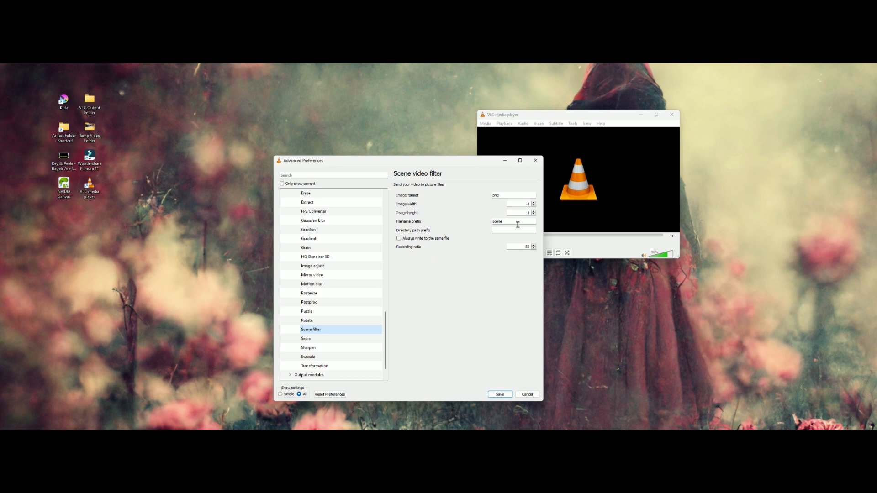
pyautogui.click(518, 230)
pyautogui.hotkey('ctrl', 'v')
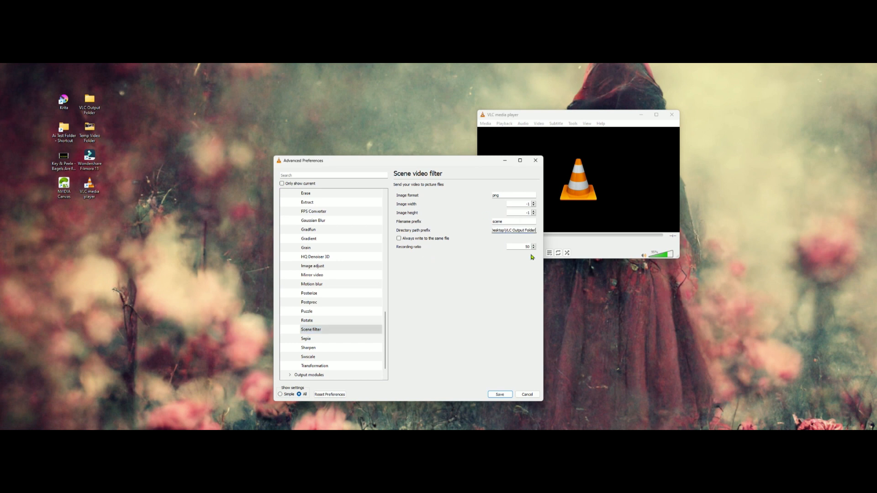
pyautogui.click(524, 247)
pyautogui.click(497, 397)
# - Restore the VLC player to a smaller window on the desktop and enlarge it moderately
pyautogui.doubleClick(609, 118)
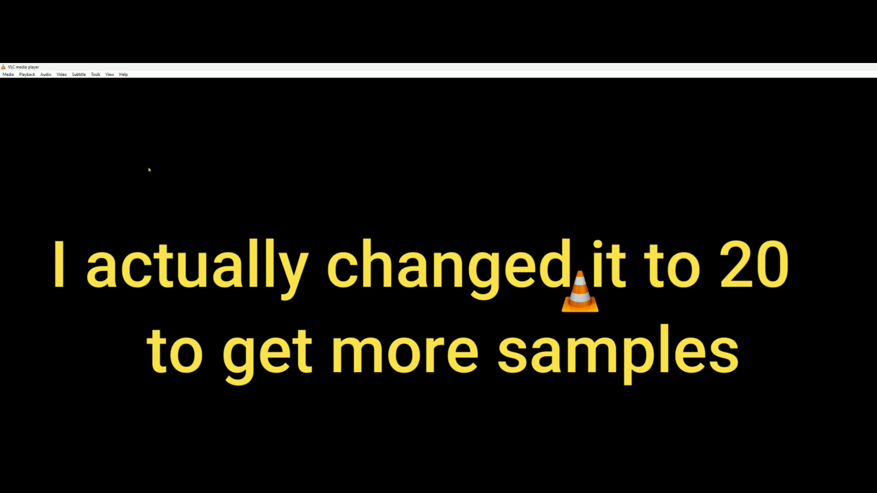
pyautogui.moveTo(261, 75); pyautogui.dragTo(311, 138)
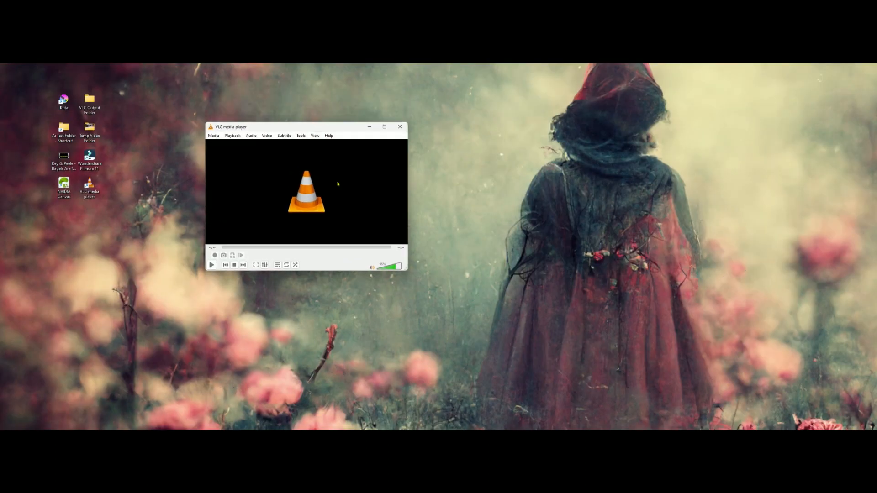
pyautogui.moveTo(406, 270); pyautogui.dragTo(499, 312)
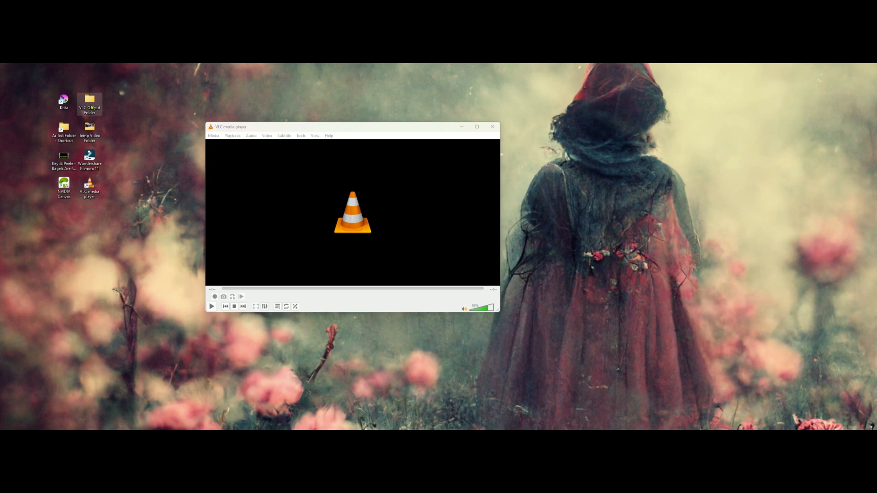
# - Set the Scene filter's directory path prefix to the VLC Converted folder inside VLC Output Folder and save the preferences
pyautogui.doubleClick(89, 103)
pyautogui.moveTo(332, 110); pyautogui.dragTo(166, 301)
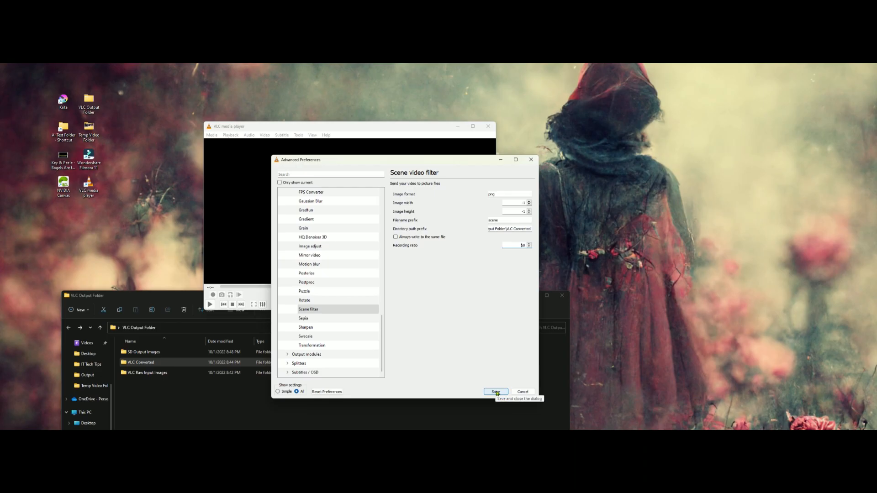
pyautogui.click(496, 392)
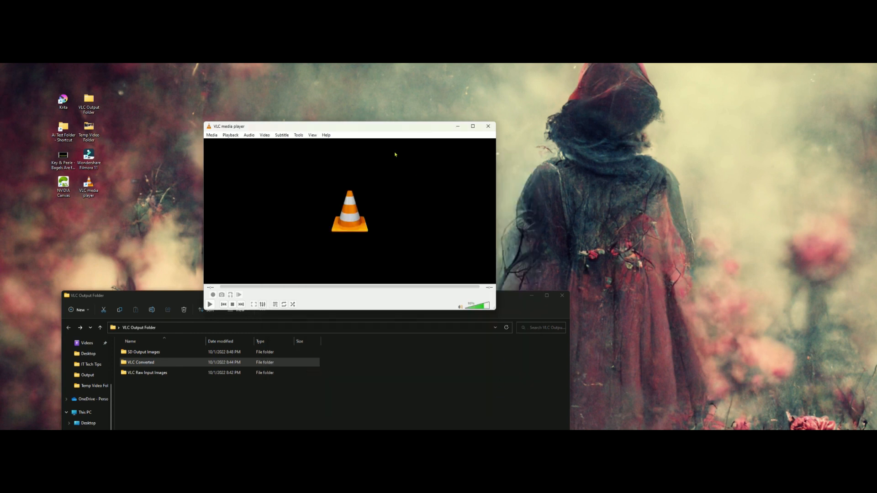
# - Enable the Scene video filter under the advanced video filter preferences and save the preferences
pyautogui.moveTo(393, 129); pyautogui.dragTo(427, 96)
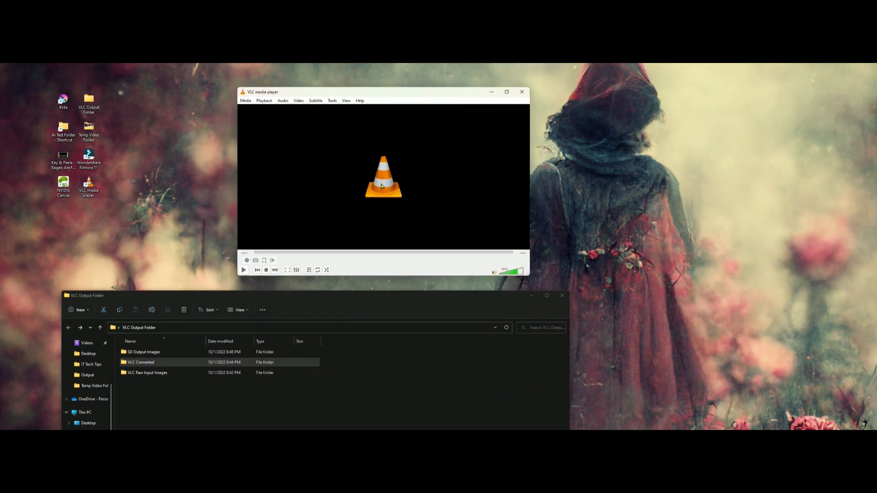
pyautogui.click(333, 100)
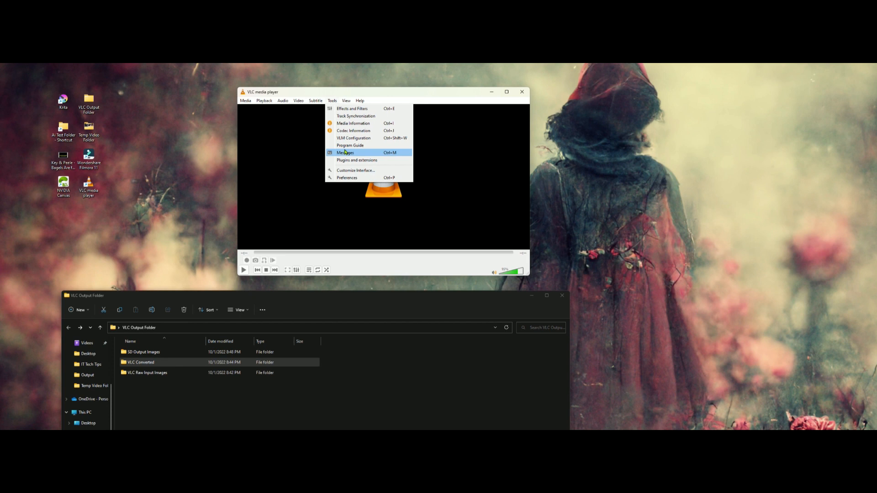
pyautogui.click(333, 102)
pyautogui.click(333, 102)
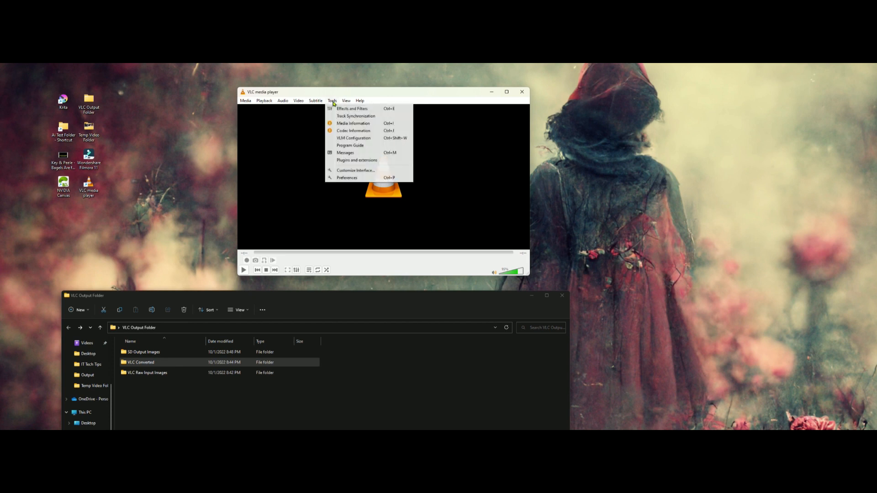
pyautogui.click(347, 179)
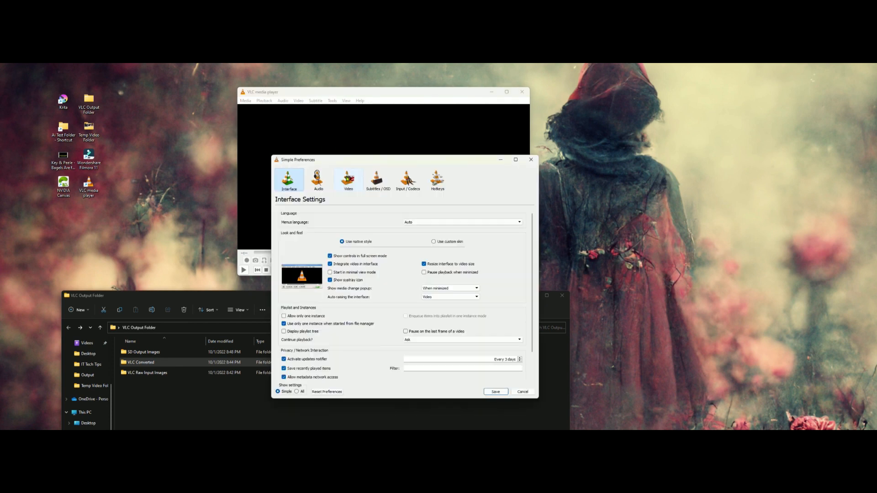
pyautogui.click(297, 391)
pyautogui.scroll(-5, 311, 293)
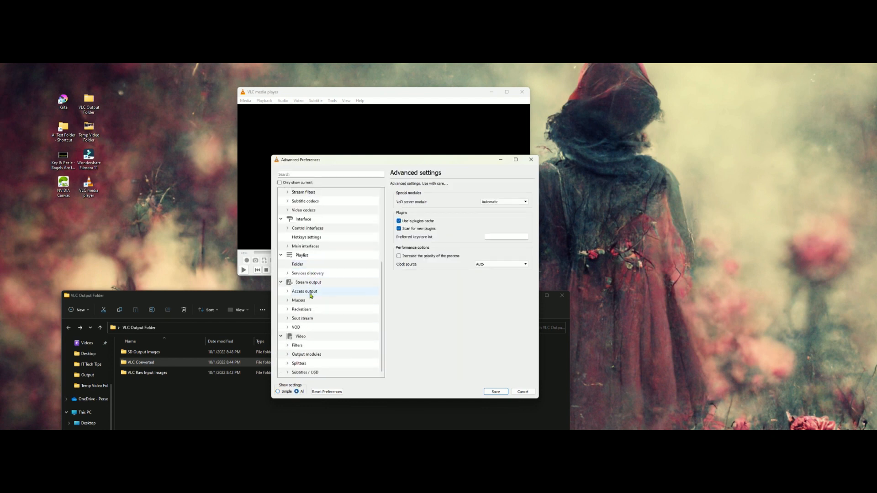
pyautogui.click(298, 346)
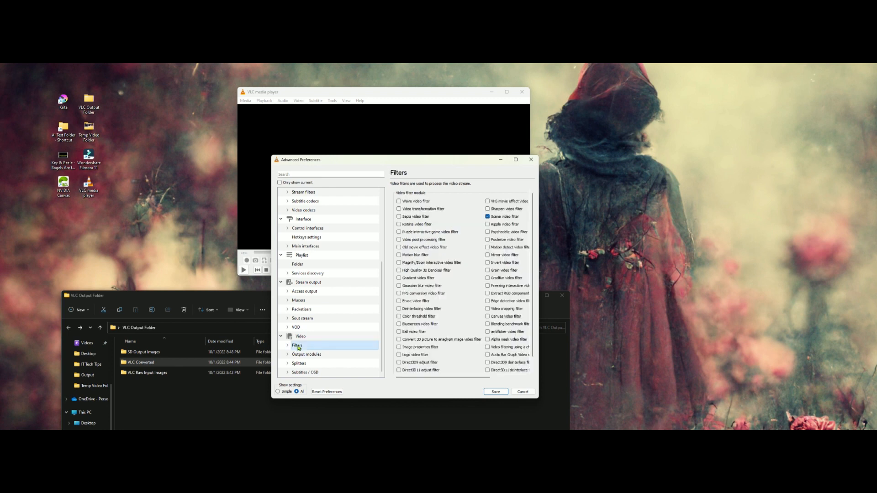
pyautogui.click(488, 218)
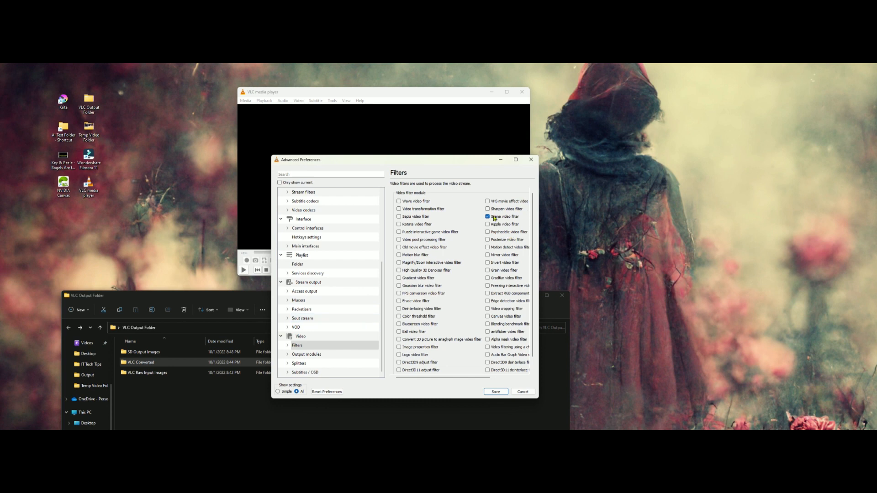
pyautogui.click(496, 392)
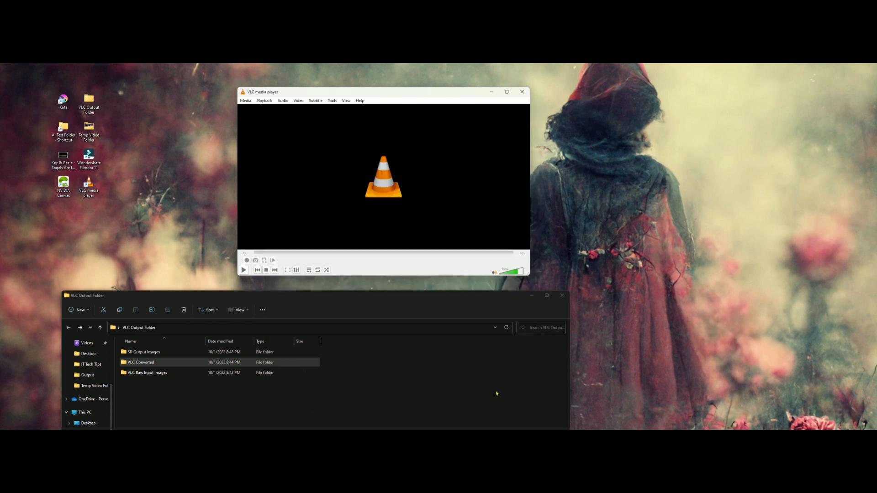
# - Restart VLC, open the VLC Converted folder in File Explorer, and play the Woman video from the desktop in VLC
pyautogui.click(528, 94)
pyautogui.doubleClick(89, 185)
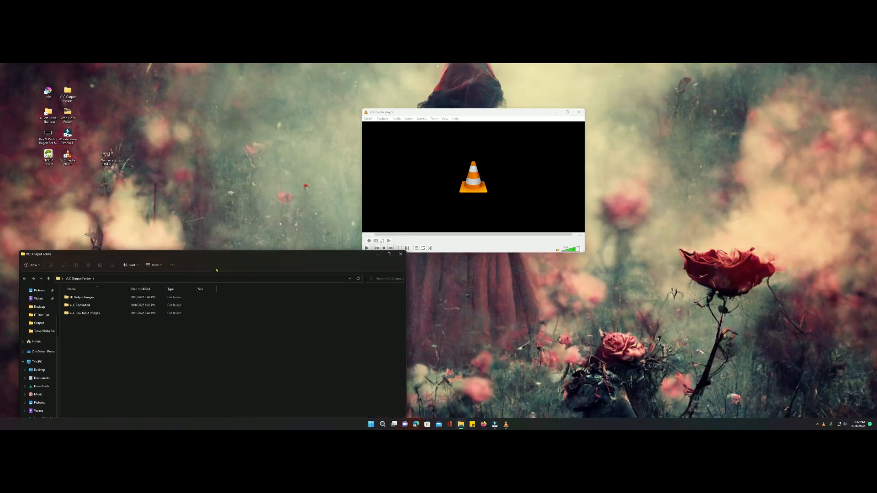
pyautogui.doubleClick(86, 305)
pyautogui.moveTo(106, 156); pyautogui.dragTo(437, 169)
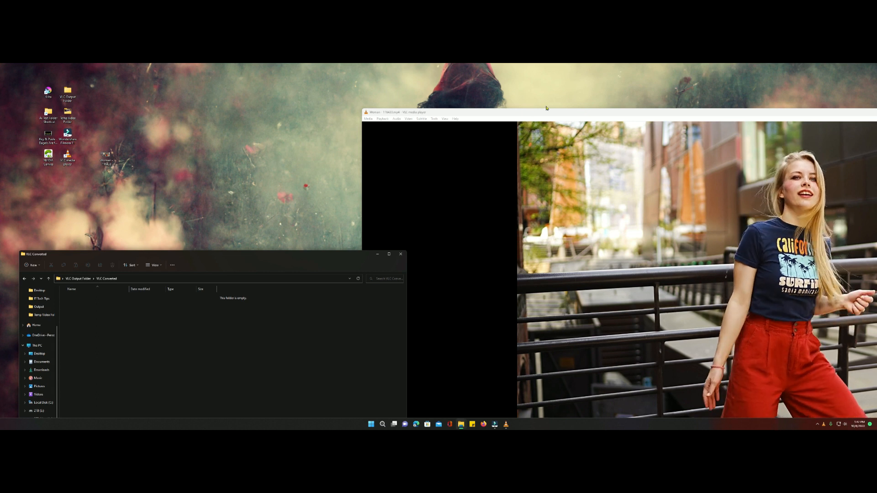
# - Arrange the VLC and VLC Converted windows so both are visible and display the folder's images as icon thumbnails
pyautogui.moveTo(547, 108); pyautogui.dragTo(363, 78)
pyautogui.moveTo(162, 252); pyautogui.dragTo(152, 157)
pyautogui.rightClick(185, 270)
pyautogui.moveTo(214, 276)
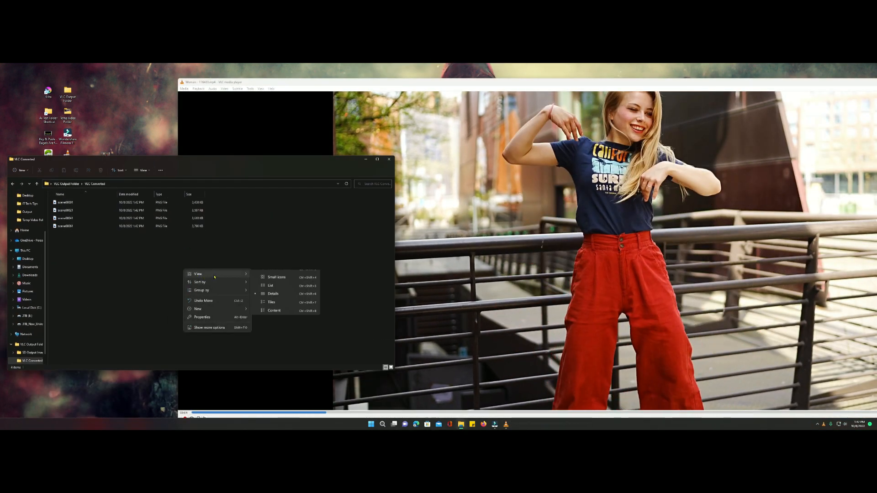
pyautogui.click(277, 275)
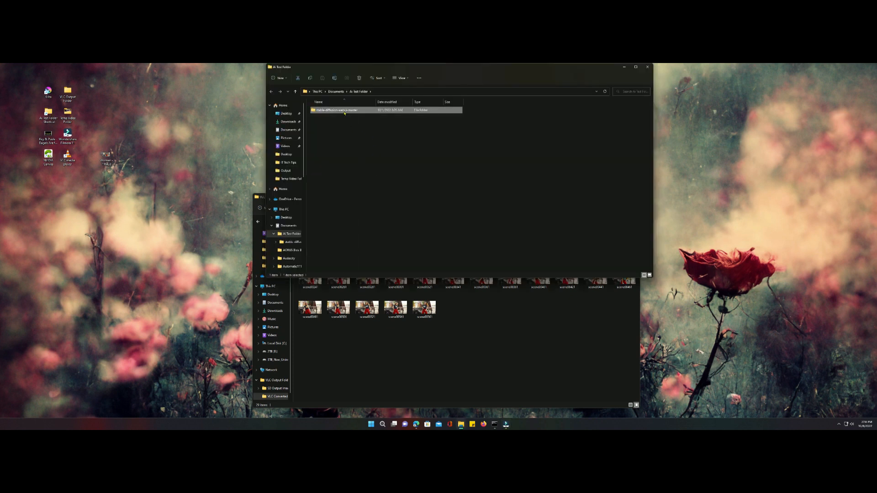
# - Run the webui-user batch file in stable-diffusion-webui-master, bring up its console window, and close the folder window
pyautogui.scroll(-3, 420, 214)
pyautogui.click(445, 261)
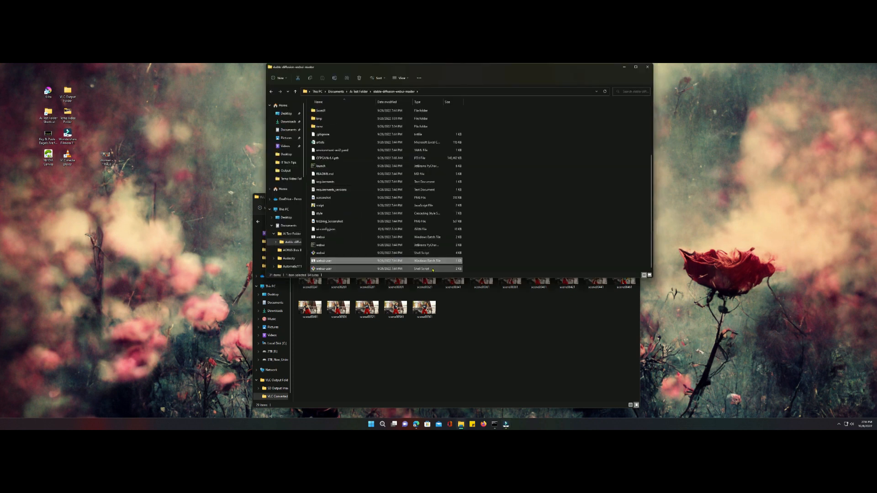
pyautogui.click(495, 426)
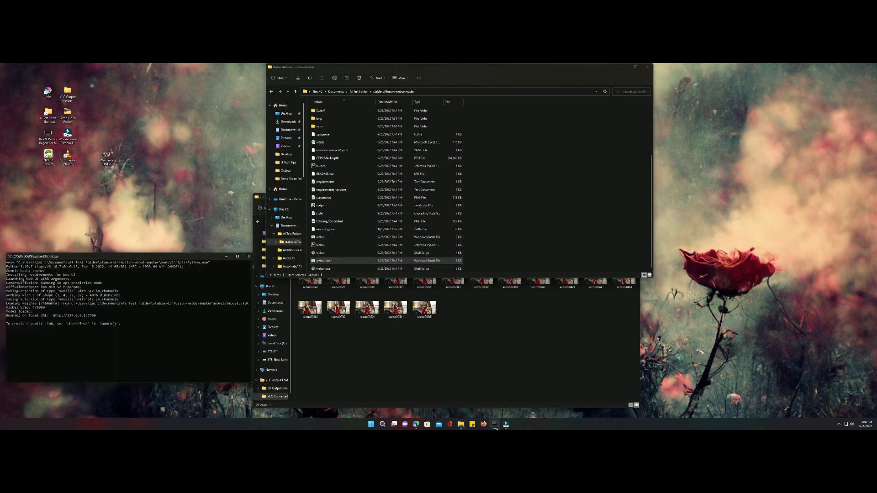
pyautogui.click(648, 67)
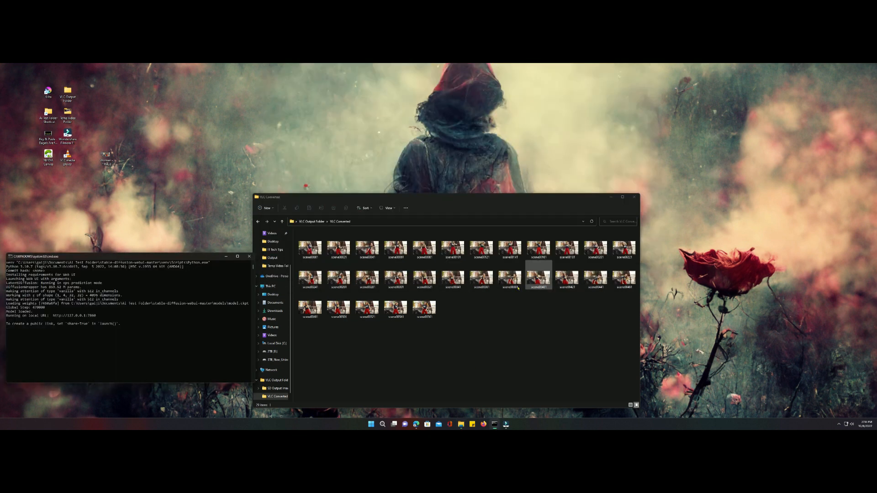
# - Launch Google Chrome with the first profile, dismiss the page restore prompt, and go to 127.0.0.1:7860
pyautogui.press('super')
pyautogui.write('chrome')
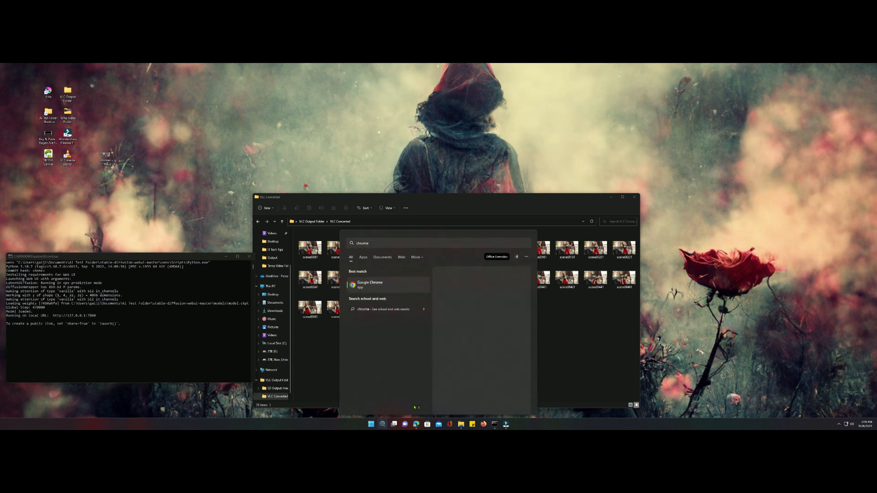
pyautogui.press('Return')
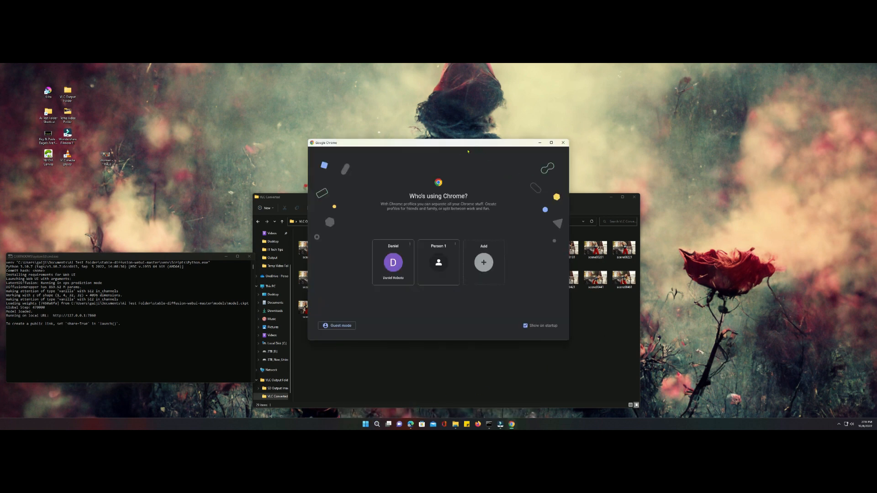
pyautogui.click(393, 262)
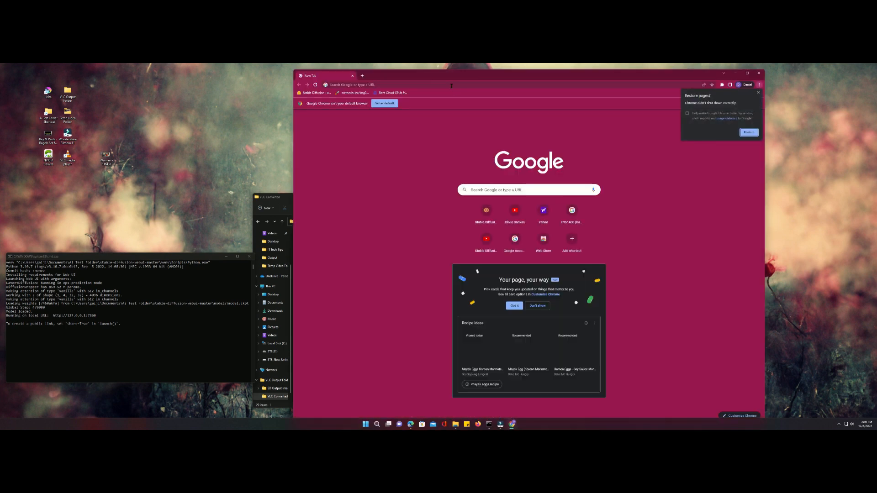
pyautogui.click(758, 93)
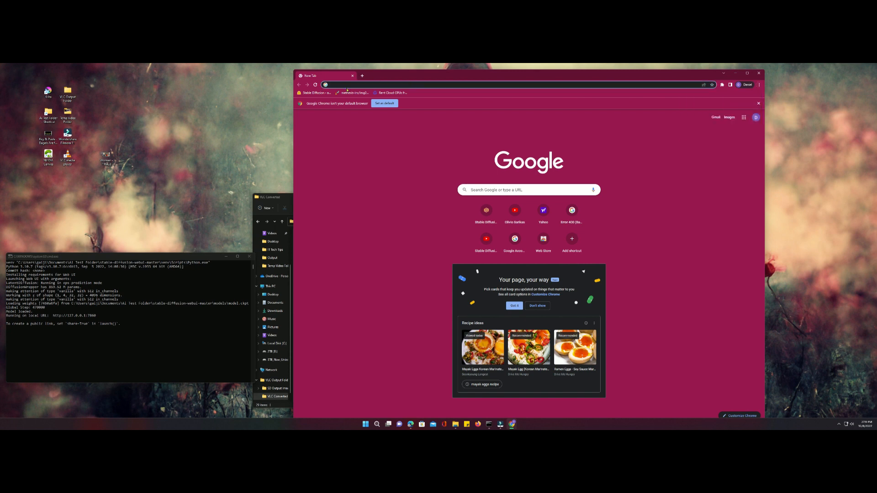
pyautogui.write('127.0.0.1:7860')
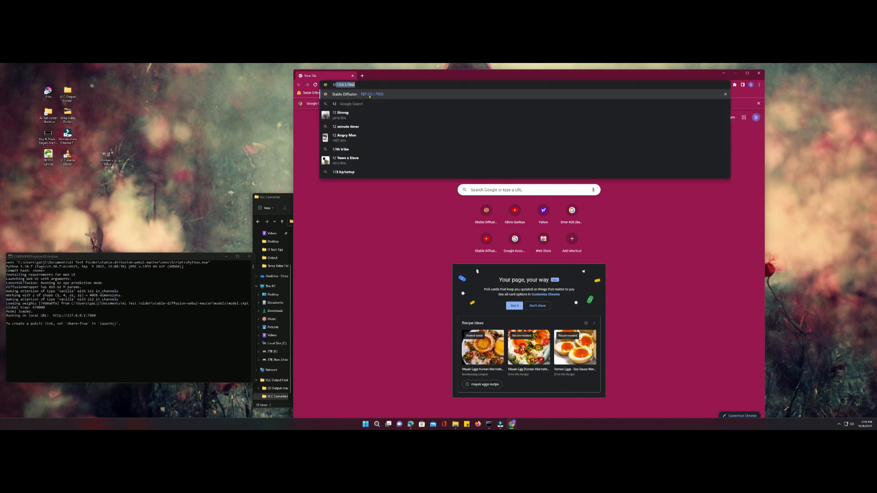
pyautogui.press('Return')
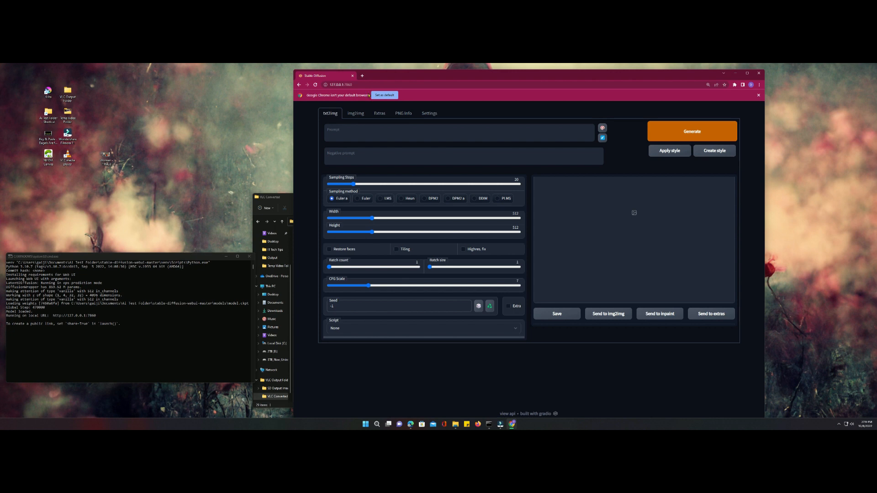
# - Minimize the VLC Converted folder window and move the browser window closer to the console
pyautogui.click(361, 85)
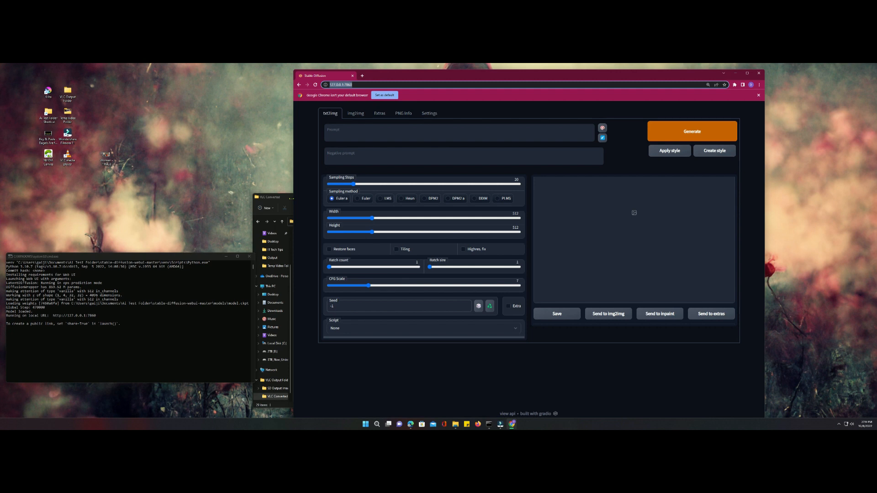
pyautogui.click(285, 199)
pyautogui.click(611, 197)
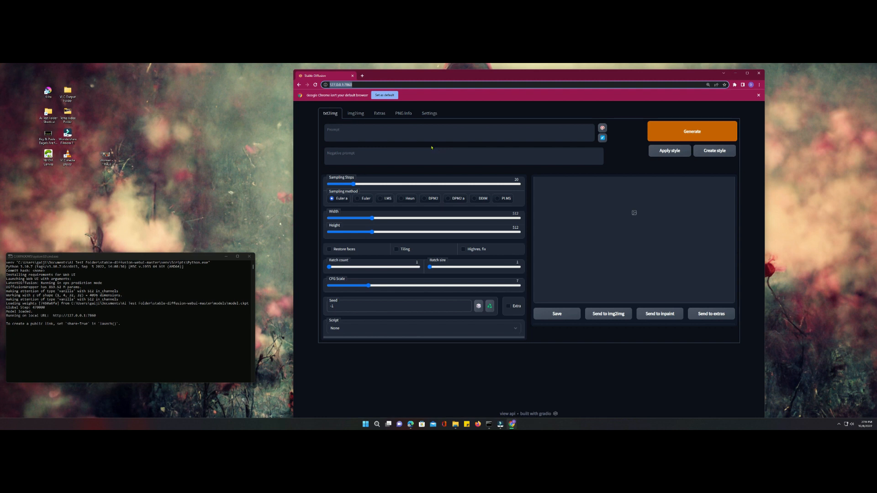
pyautogui.moveTo(463, 77); pyautogui.dragTo(435, 79)
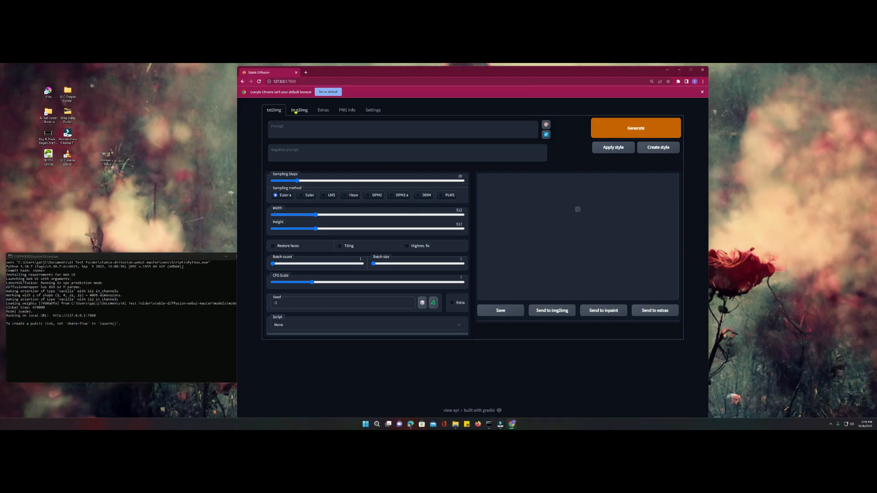
# - View the Batch img2img directory settings and return to the txt2img page
pyautogui.click(297, 111)
pyautogui.click(334, 179)
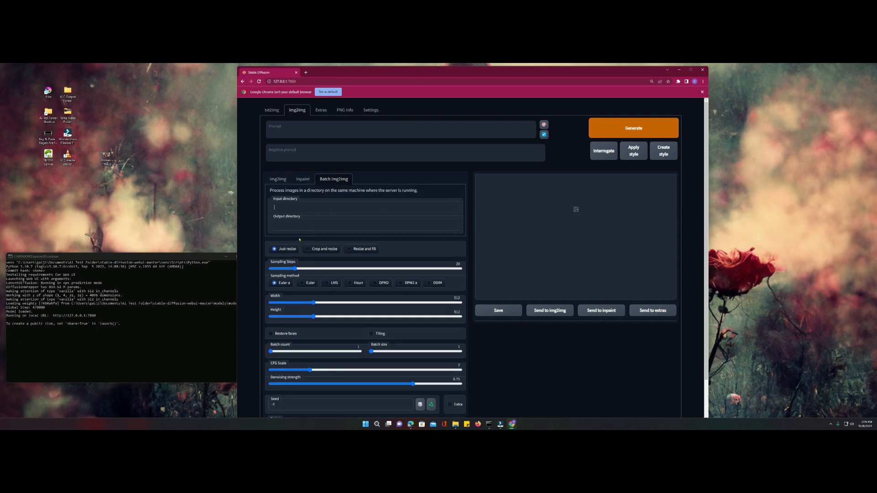
pyautogui.click(272, 110)
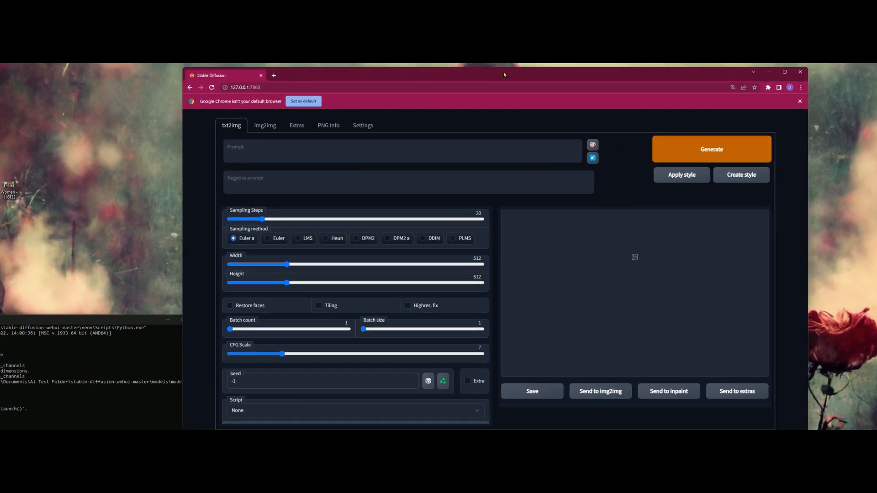
pyautogui.click(384, 140)
pyautogui.write('.')
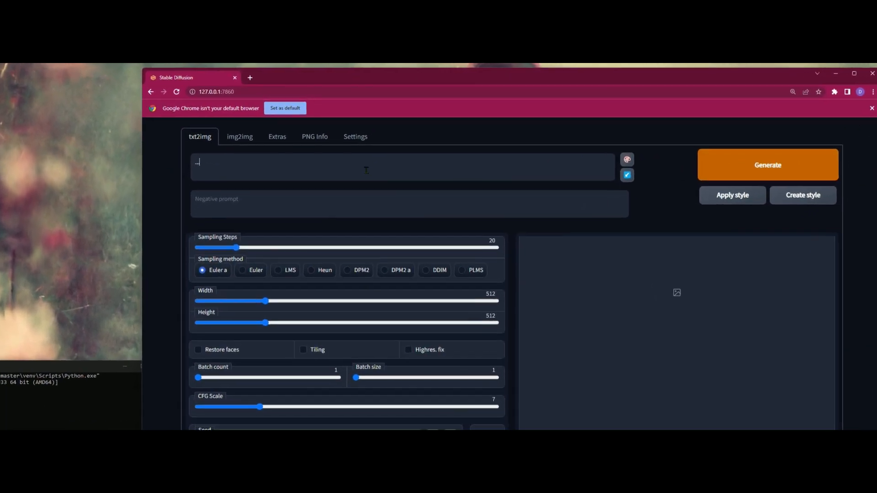
pyautogui.write('.....')
pyautogui.moveTo(246, 166); pyautogui.dragTo(189, 170)
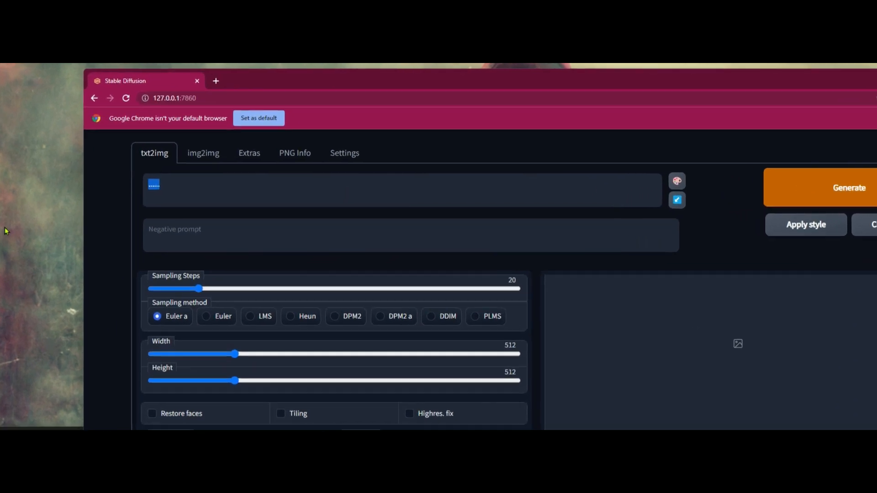
pyautogui.press('BackSpace')
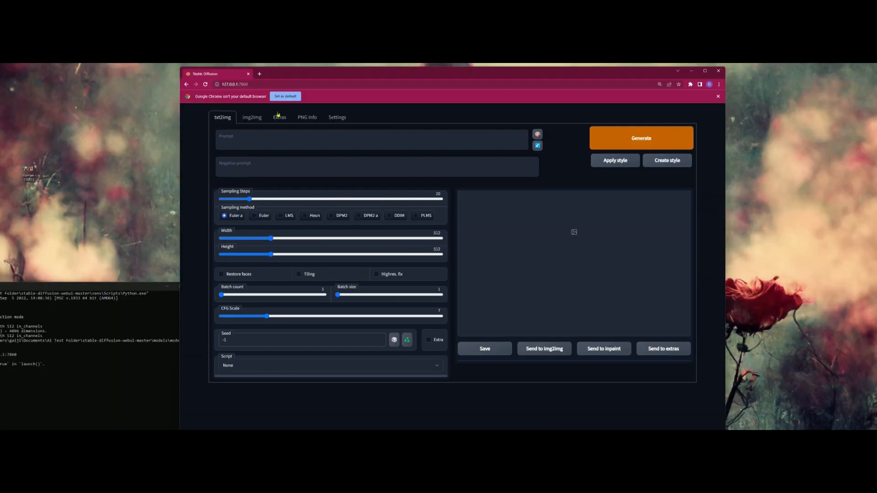
# - Load the scene00061 frame from the VLC Converted folder as the img2img source image and move the folder window aside
pyautogui.click(256, 117)
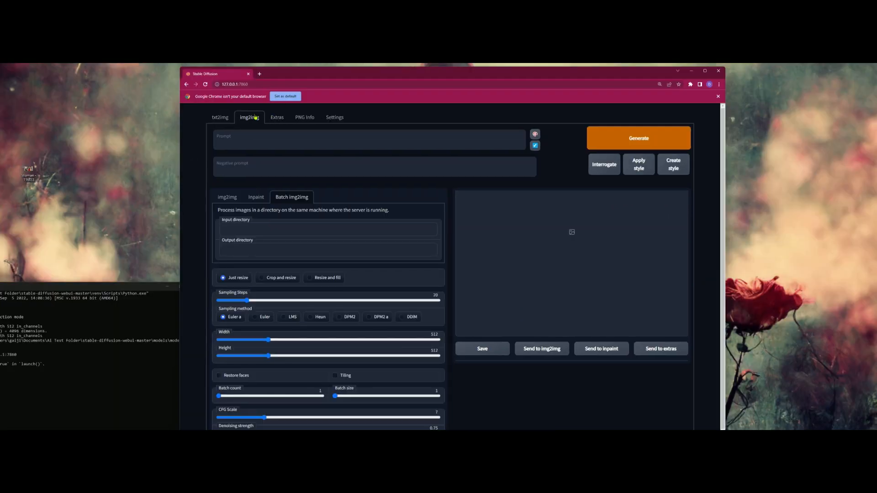
pyautogui.scroll(-1, 252, 224)
pyautogui.scroll(1, 253, 221)
pyautogui.hotkey('alt', 'Tab')
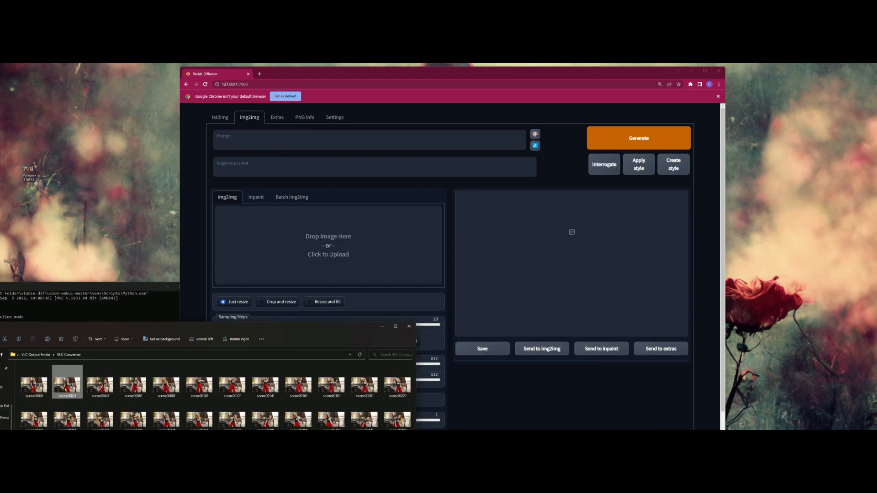
pyautogui.click(133, 386)
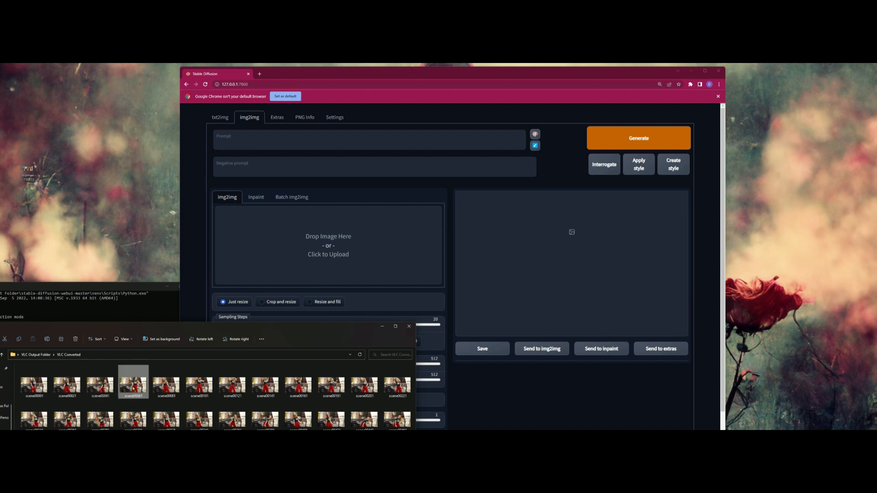
pyautogui.moveTo(132, 387); pyautogui.dragTo(303, 252)
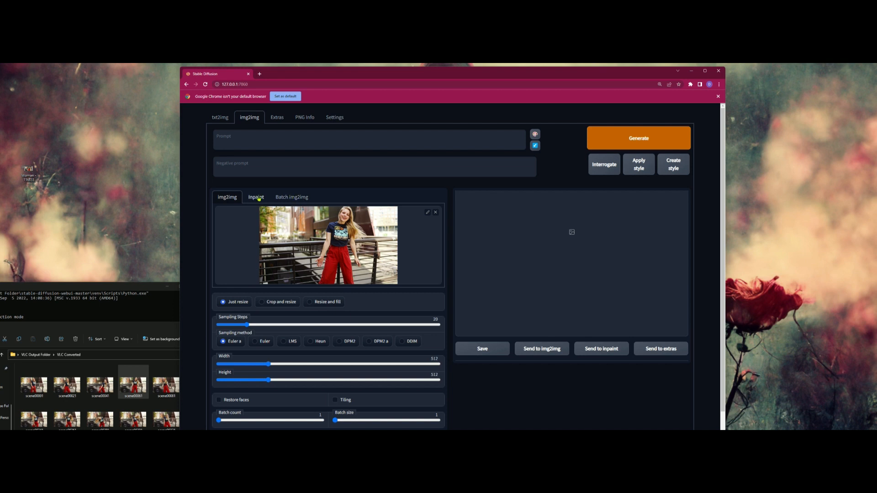
pyautogui.moveTo(161, 326); pyautogui.dragTo(143, 322)
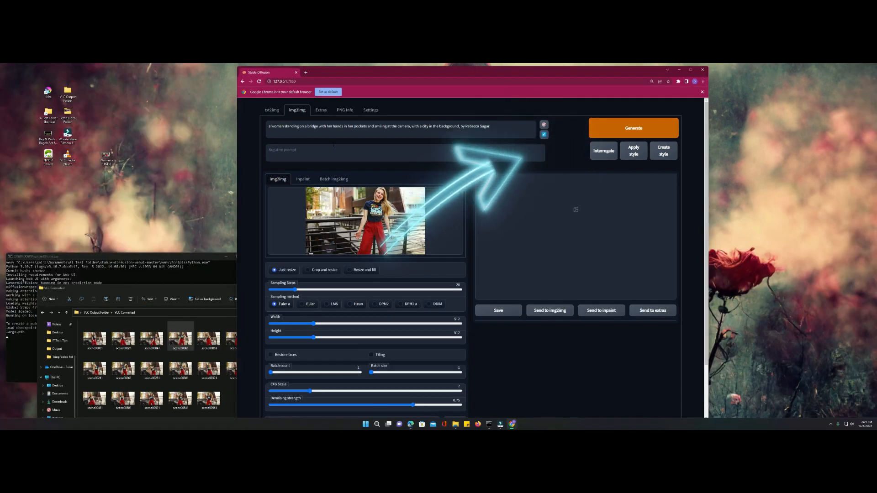
# - Try inserting text before "woman" in the img2img prompt and remove it again
pyautogui.write('y')
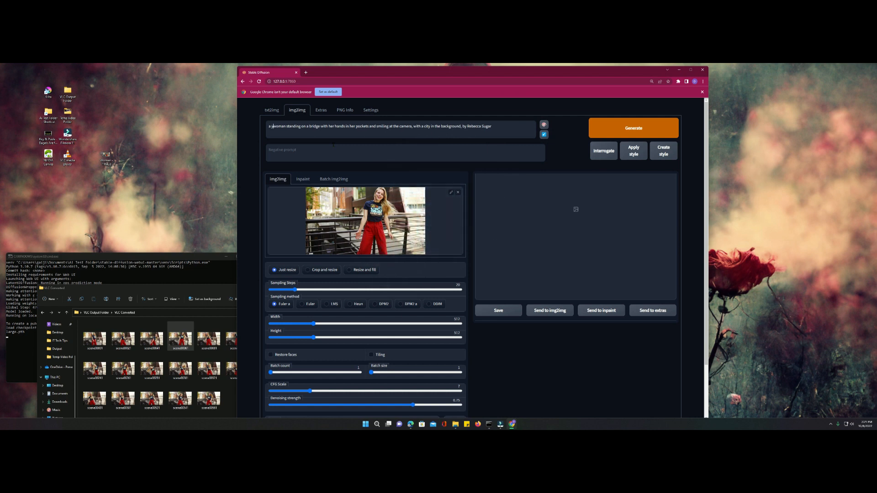
pyautogui.press('BackSpace')
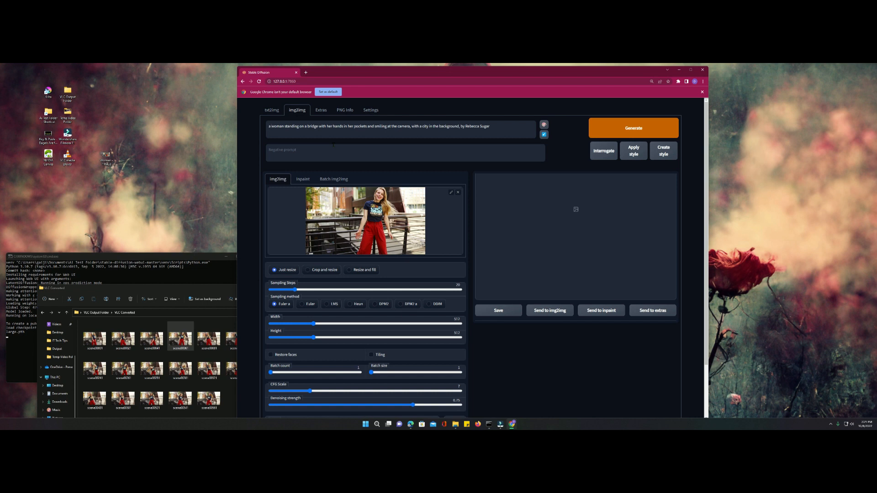
# - Add "young blonde" before "woman" and "wearing red pants" after "bridge" in the img2img prompt
pyautogui.write('young')
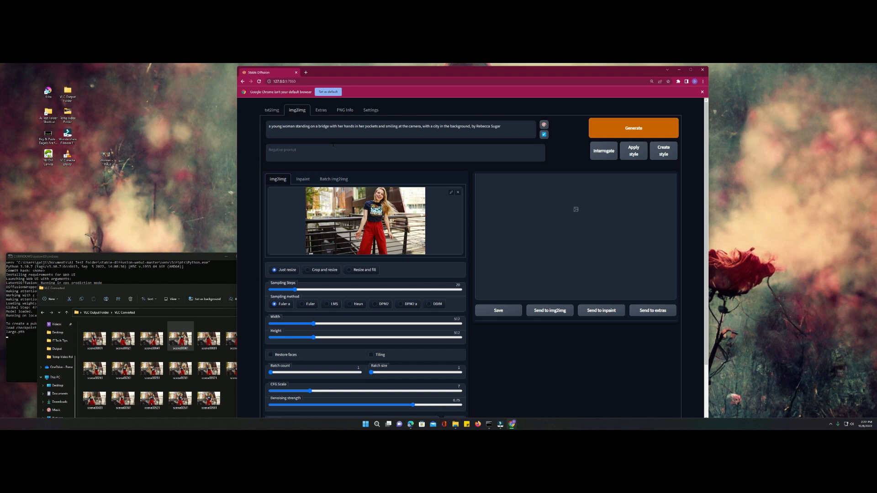
pyautogui.write('blonde ')
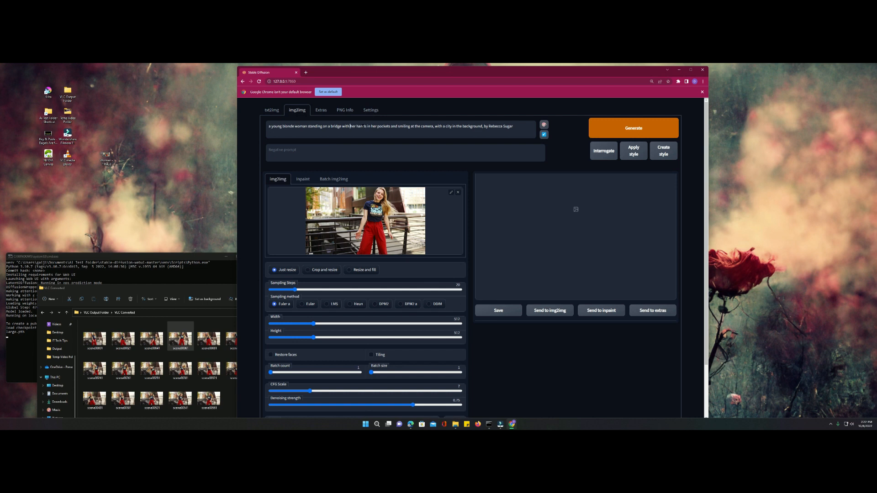
pyautogui.write('wearing red pants  w')
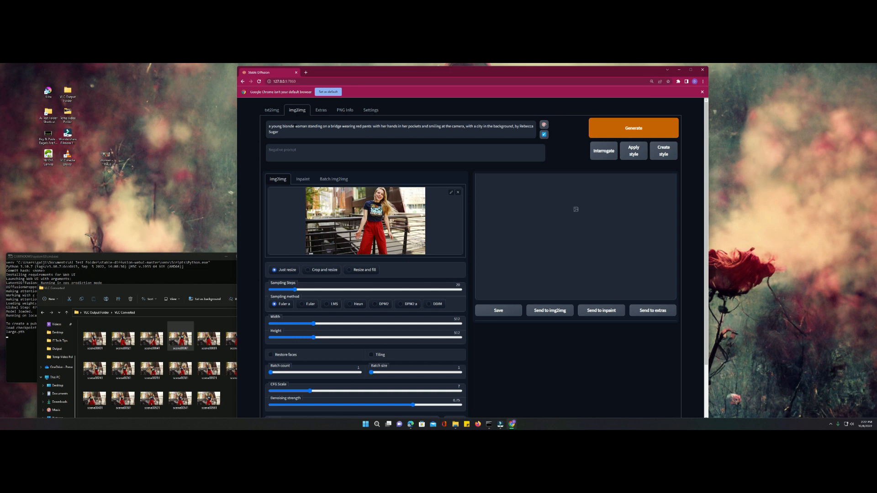
# - Remove "blonde" before "woman" in the prompt and insert "with blonde hair" after it
pyautogui.doubleClick(288, 126)
pyautogui.press('BackSpace')
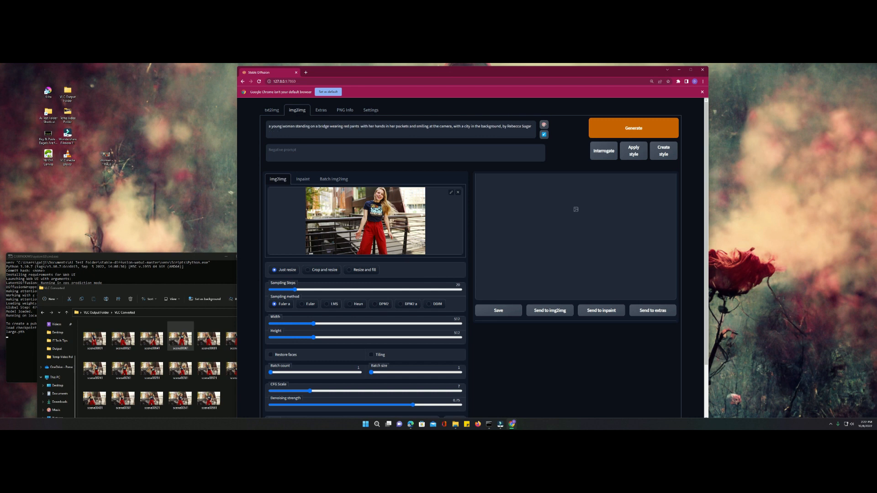
pyautogui.write('with blonde')
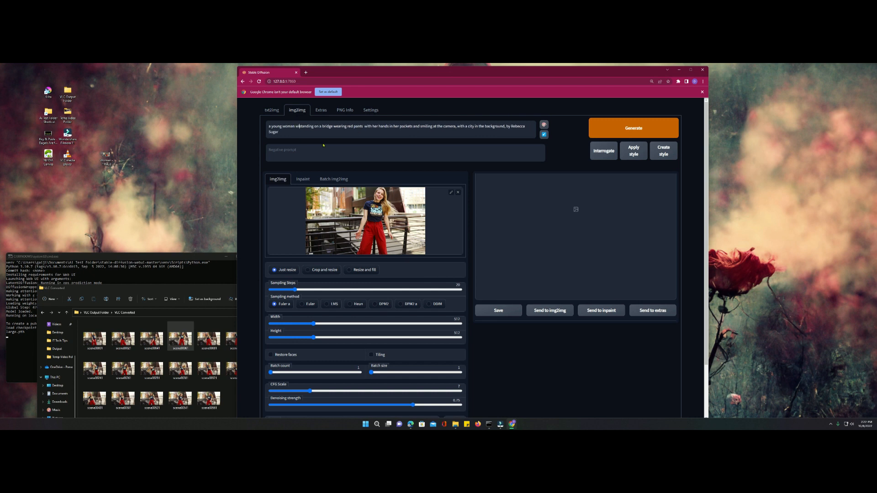
pyautogui.write(' hair ')
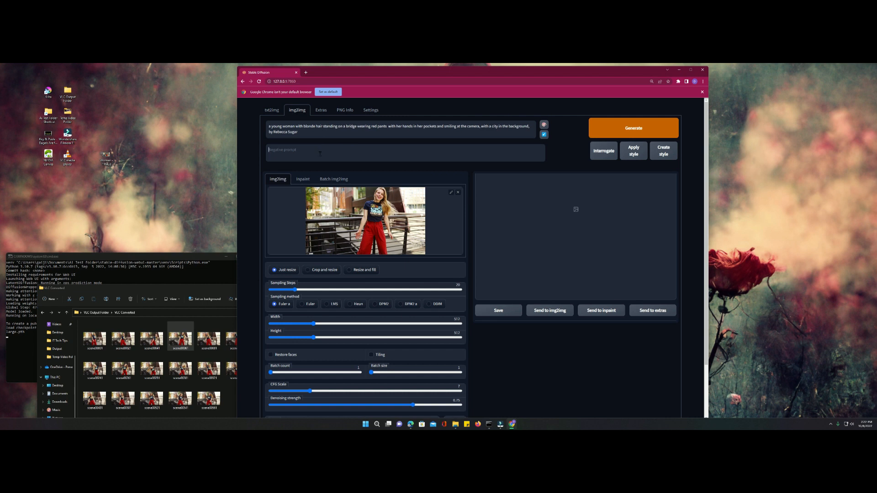
pyautogui.write('n')
pyautogui.write(', b')
# - Enter "nude, nudity" as the negative prompt and add "and blue shirt" after "red pants" in the main prompt
pyautogui.press('BackSpace')
pyautogui.press('BackSpace')
pyautogui.press('BackSpace')
pyautogui.write('and blue shirt')
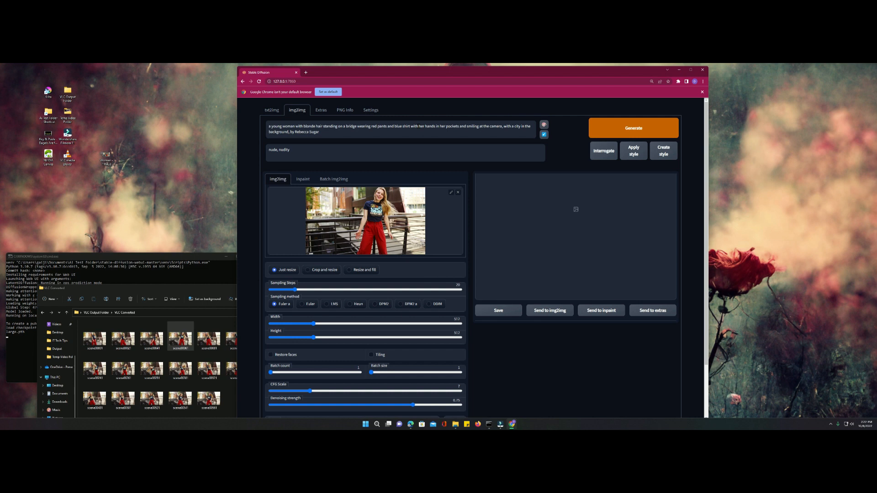
# - Replace "with her hands in her pockets" in the prompt with "dancing"
pyautogui.moveTo(411, 127); pyautogui.dragTo(465, 127)
pyautogui.write('da')
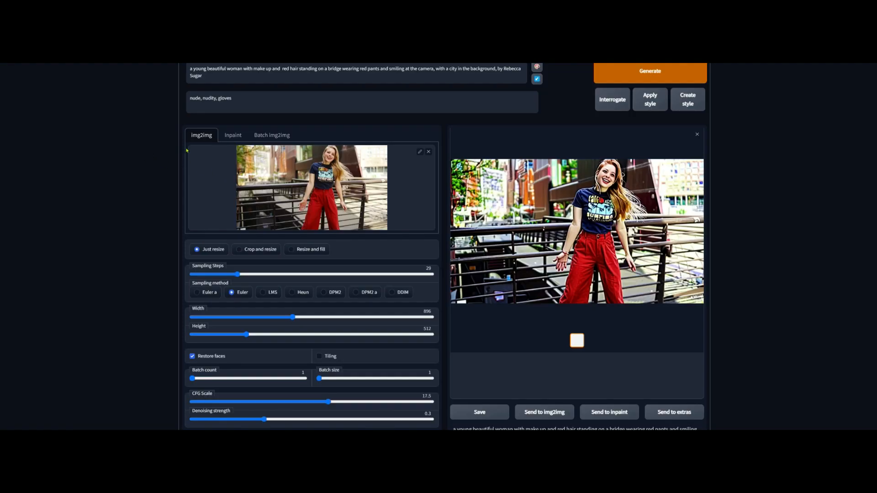
# - Choose img2img alternative test as the script for the generation
pyautogui.scroll(-4, 187, 150)
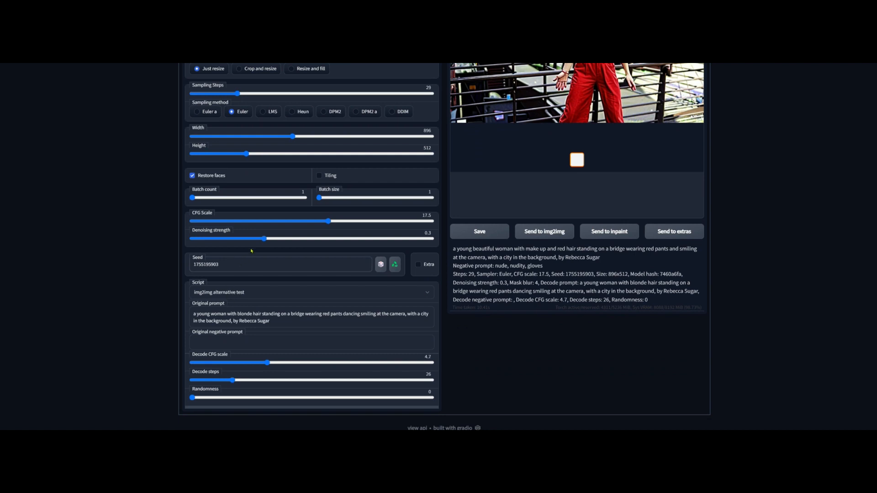
pyautogui.click(252, 293)
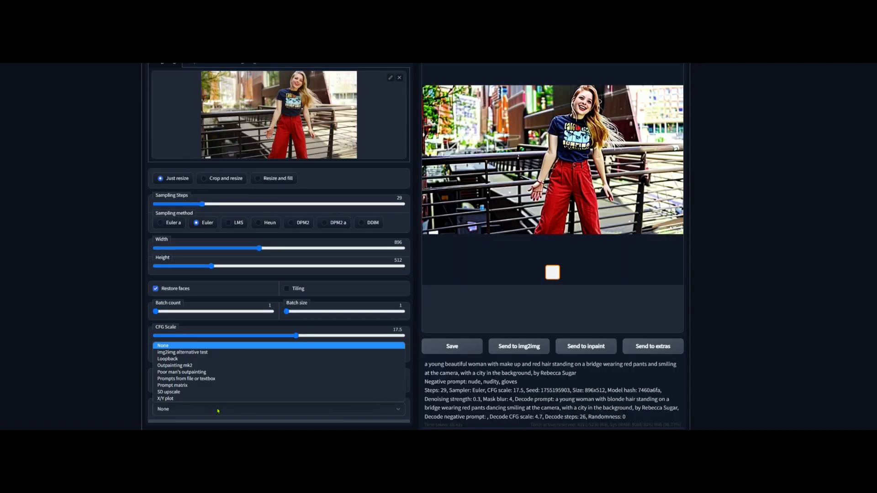
pyautogui.click(204, 352)
pyautogui.scroll(-2, 203, 352)
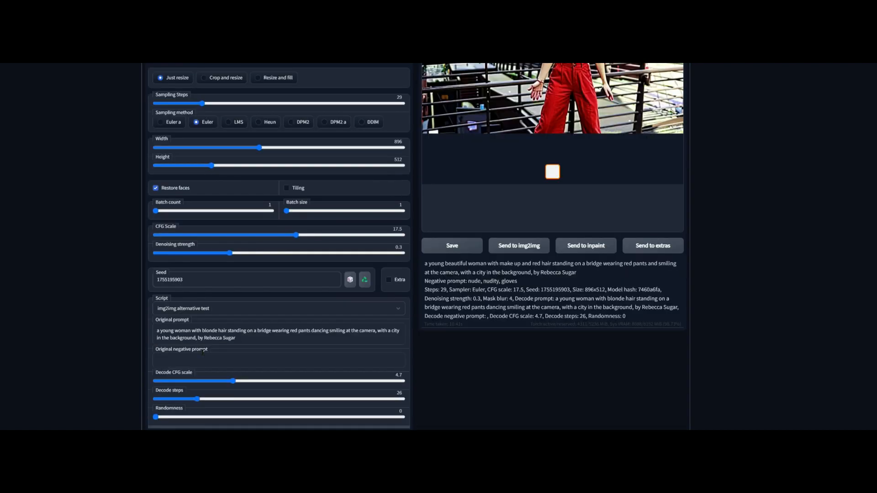
# - Replace the script's original prompt with a copy of the main img2img prompt
pyautogui.tripleClick(261, 336)
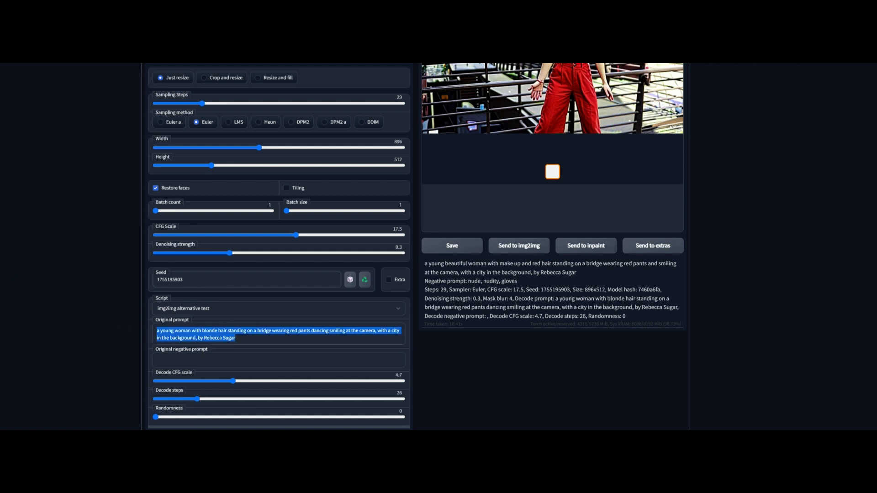
pyautogui.scroll(4, 196, 140)
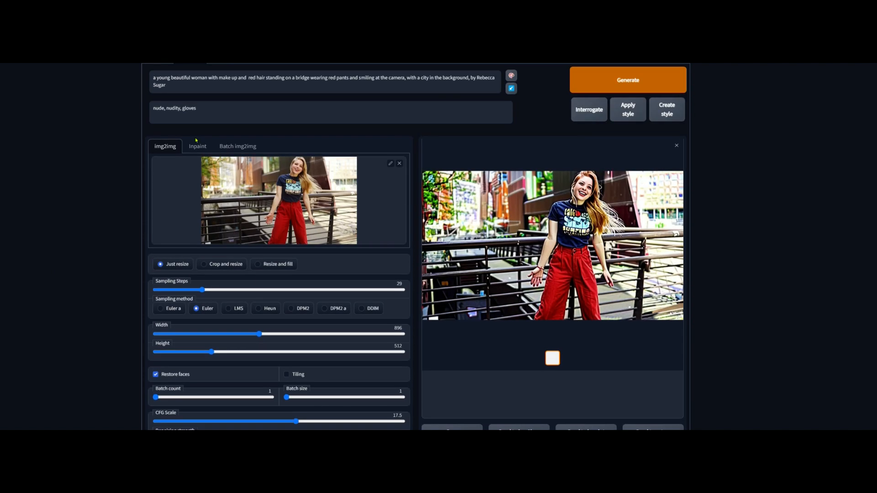
pyautogui.tripleClick(201, 85)
pyautogui.hotkey('ctrl', 'c')
pyautogui.scroll(-4, 234, 338)
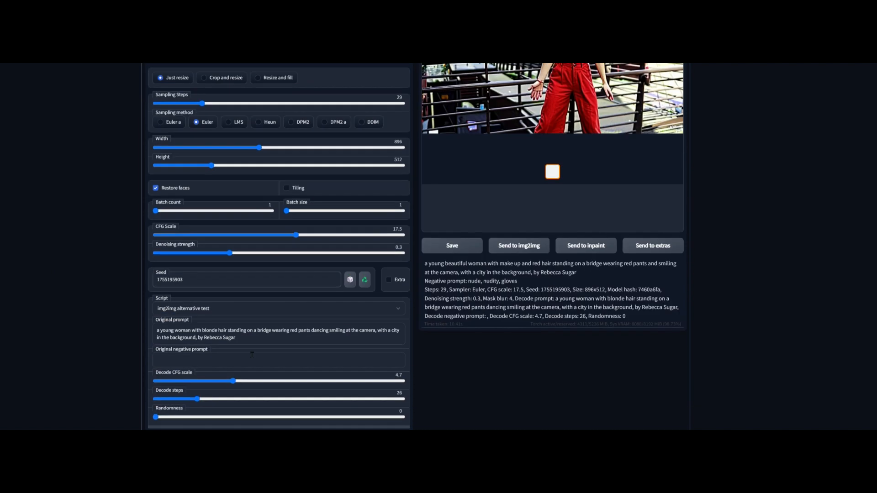
pyautogui.tripleClick(233, 338)
pyautogui.hotkey('ctrl', 'v')
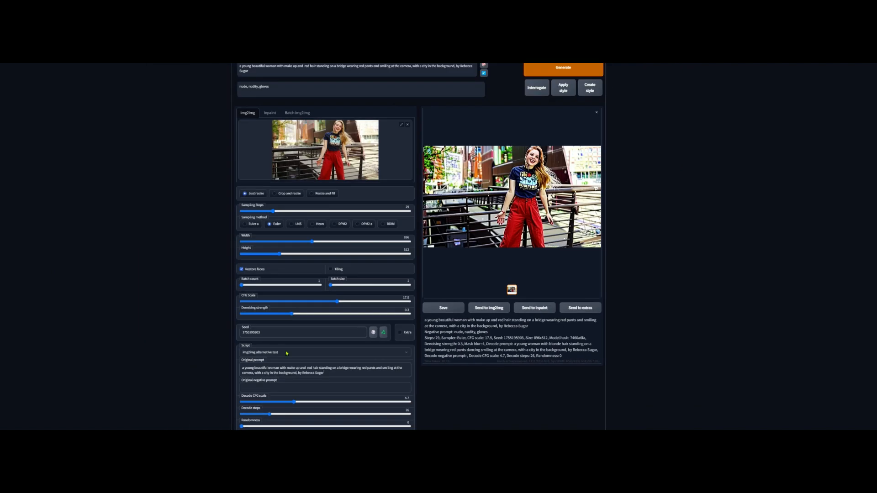
pyautogui.tripleClick(338, 372)
pyautogui.click(338, 372)
pyautogui.scroll(1, 340, 372)
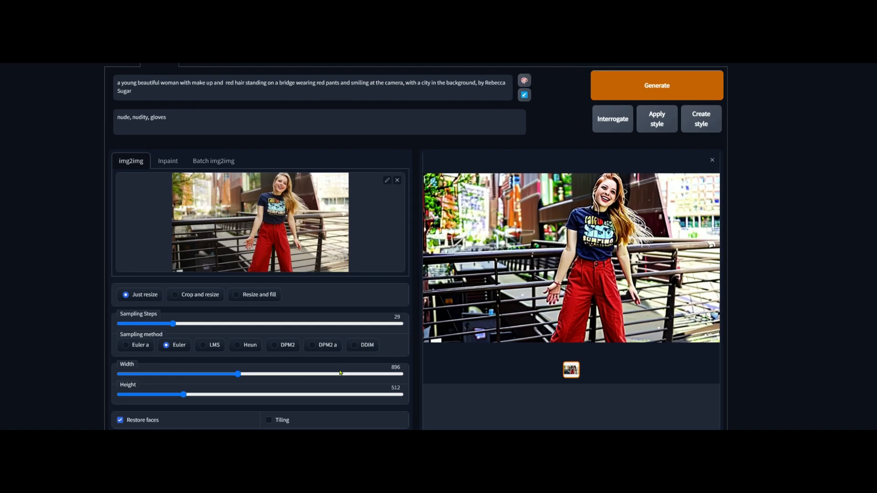
# - Set the script's decode CFG scale to 2.9 and its decode steps to 27
pyautogui.scroll(-5, 250, 317)
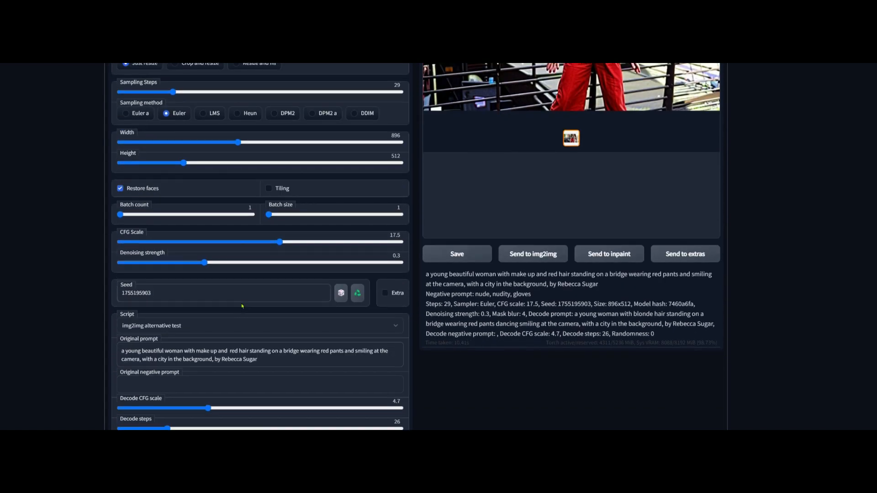
pyautogui.scroll(-1, 243, 307)
pyautogui.moveTo(208, 370); pyautogui.dragTo(177, 371)
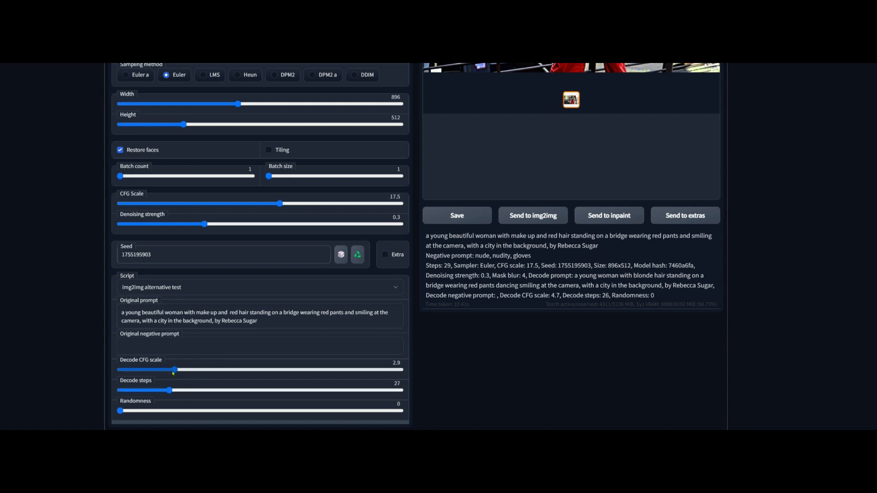
# - Set the sampling steps to 27 to match the script's decode steps
pyautogui.scroll(5, 161, 311)
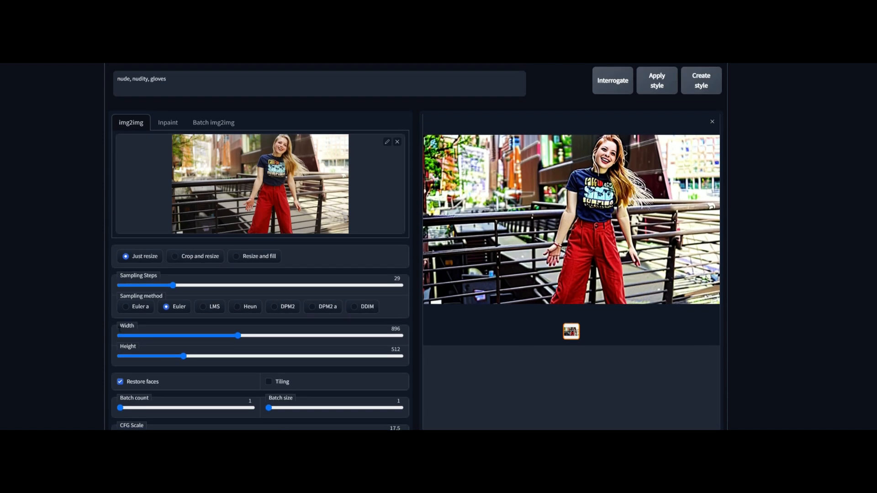
pyautogui.moveTo(172, 285); pyautogui.dragTo(166, 286)
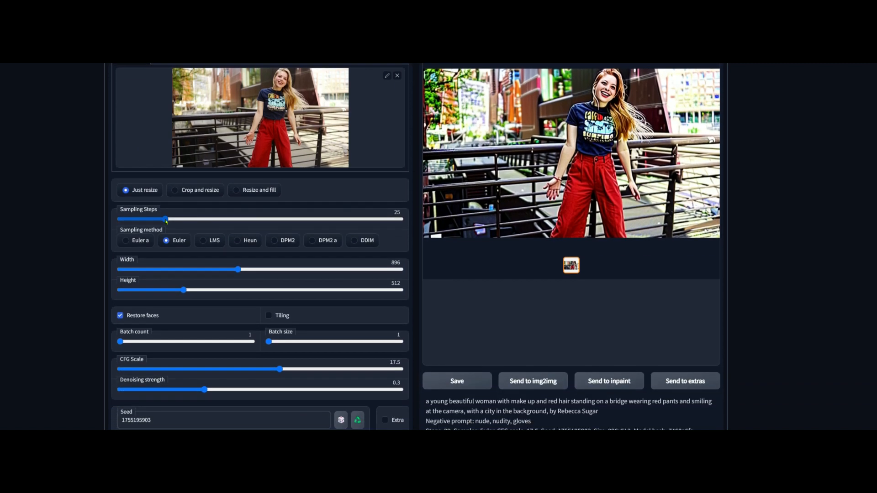
pyautogui.moveTo(166, 220); pyautogui.dragTo(170, 220)
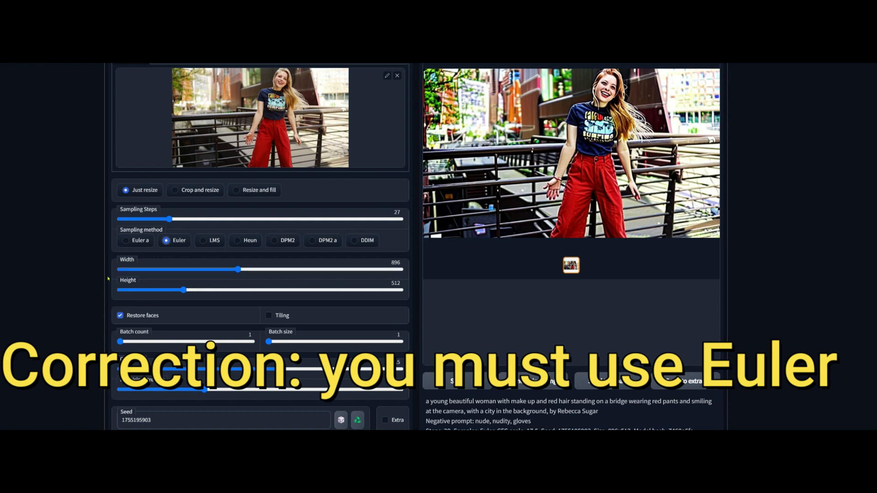
# - Check the output width and height, and review the face restoration, batch, CFG and script settings
pyautogui.click(230, 270)
pyautogui.moveTo(229, 270); pyautogui.dragTo(237, 271)
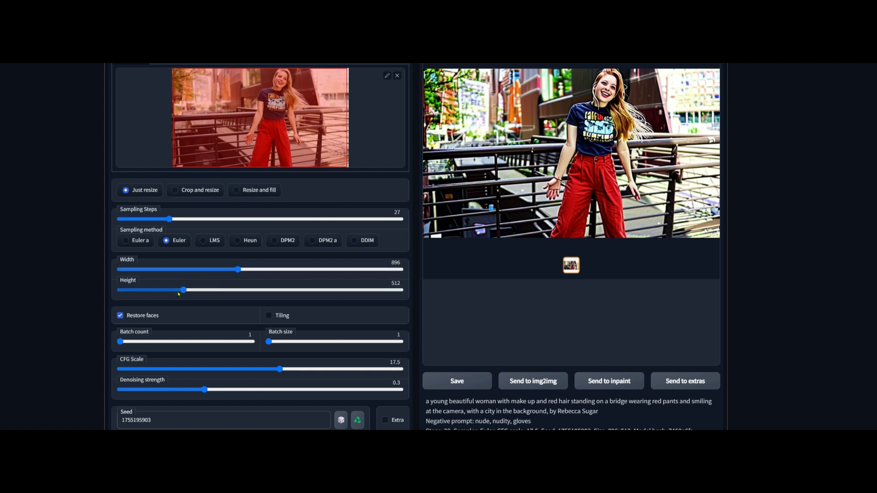
pyautogui.scroll(-1, 162, 237)
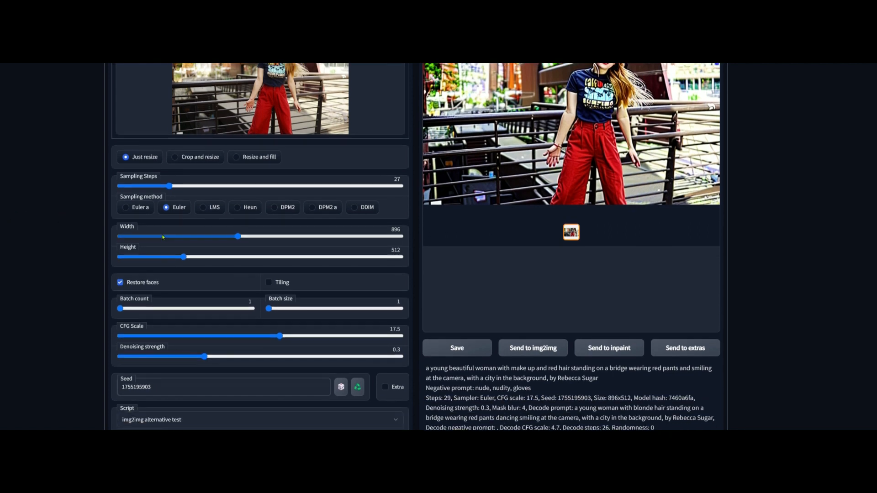
pyautogui.scroll(-1, 165, 238)
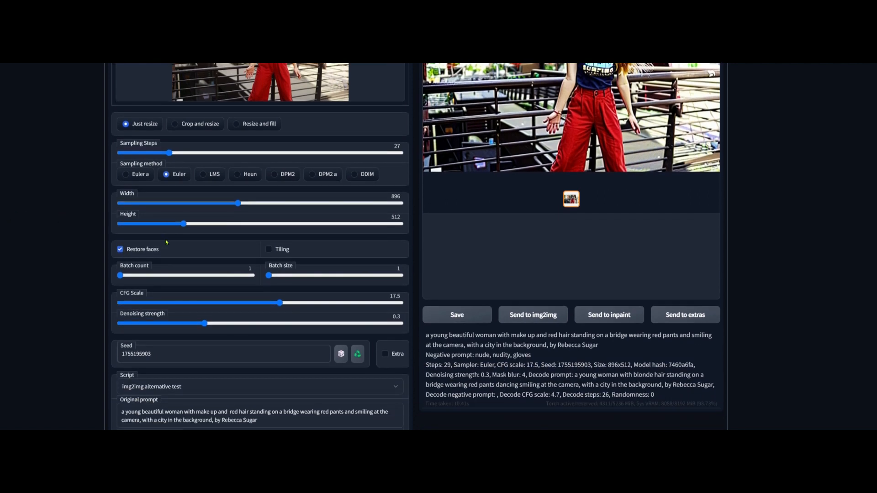
pyautogui.scroll(3, 343, 246)
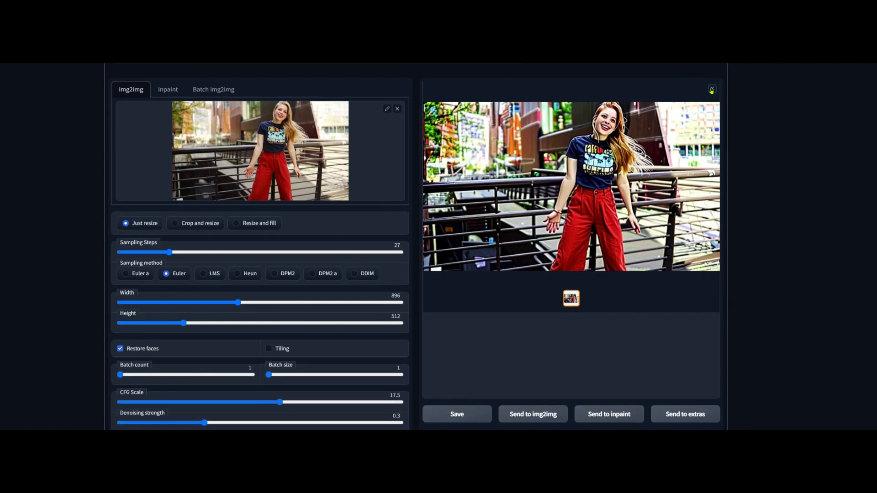
pyautogui.scroll(-3, 220, 266)
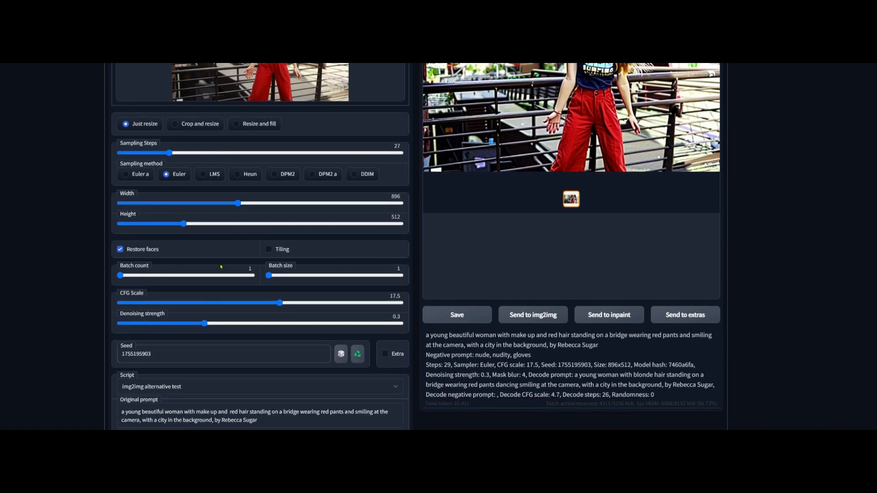
pyautogui.scroll(-1, 131, 285)
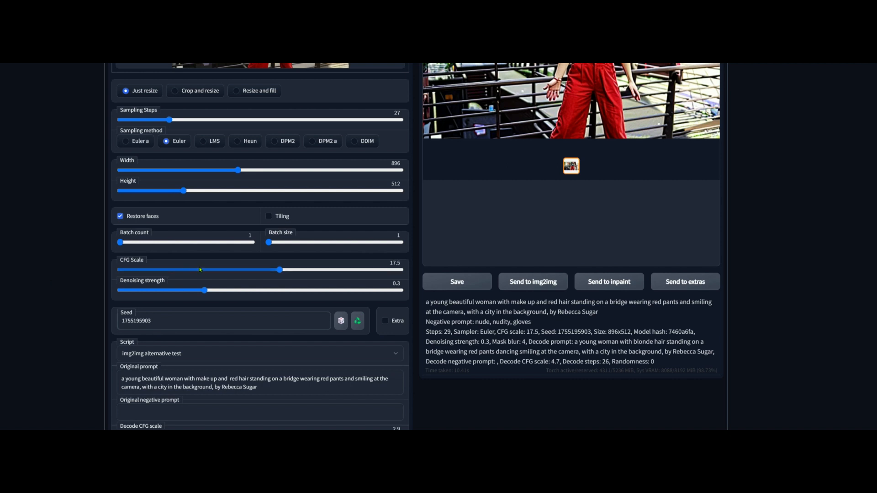
# - Set the CFG scale to 26 and generate the img2img image
pyautogui.scroll(2, 181, 271)
pyautogui.click(361, 336)
pyautogui.scroll(2, 303, 347)
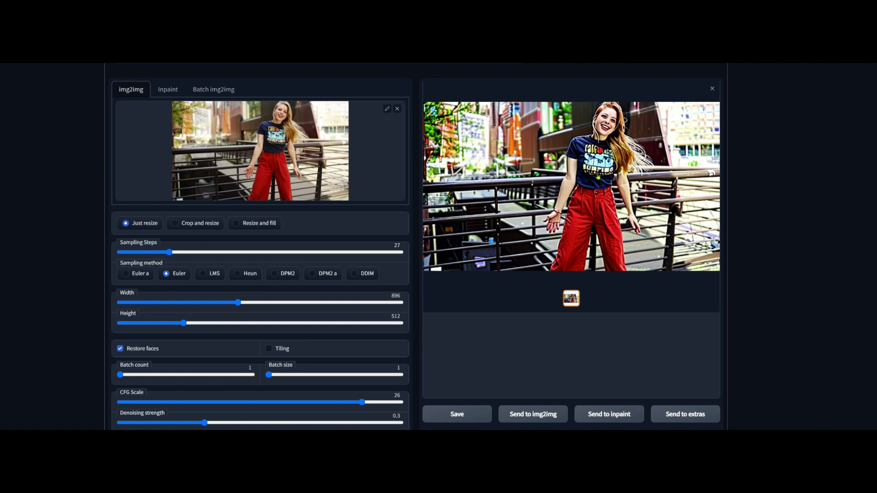
pyautogui.scroll(2, 643, 111)
pyautogui.click(664, 84)
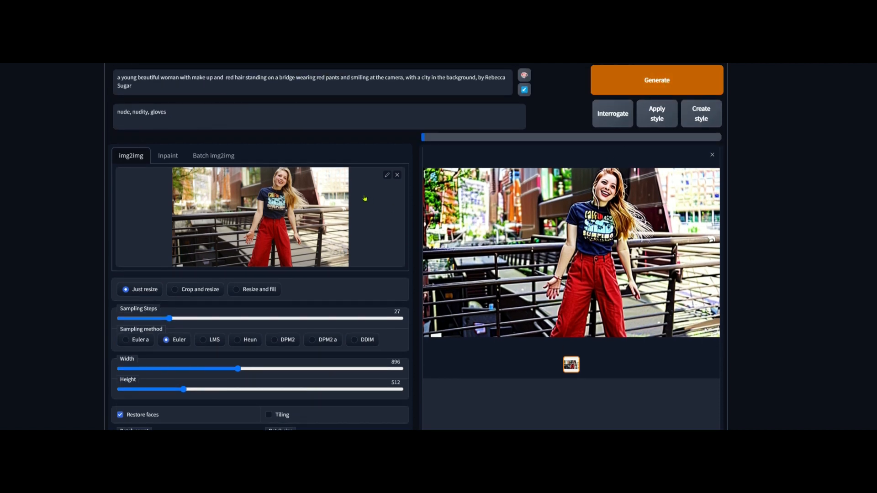
pyautogui.scroll(-3, 301, 191)
pyautogui.scroll(-1, 300, 190)
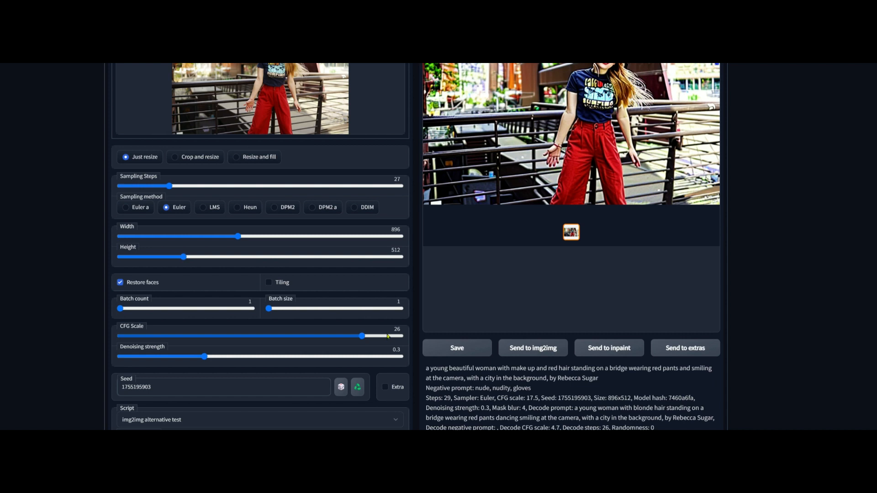
pyautogui.scroll(3, 385, 340)
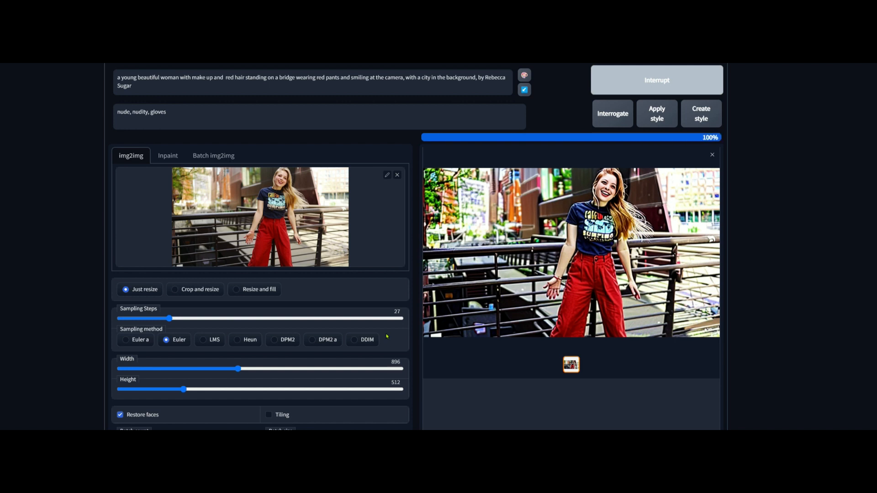
pyautogui.scroll(-2, 388, 341)
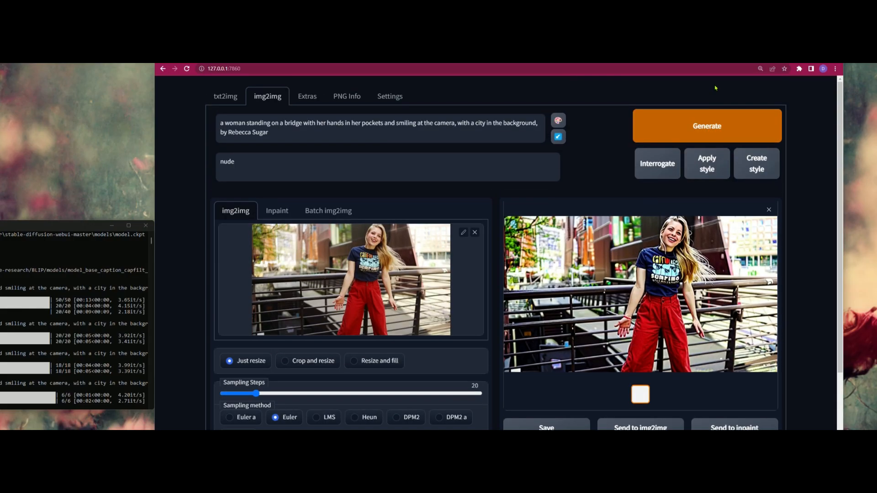
# - Generate another img2img image, close the enlarged result preview and view the generation settings
pyautogui.click(708, 126)
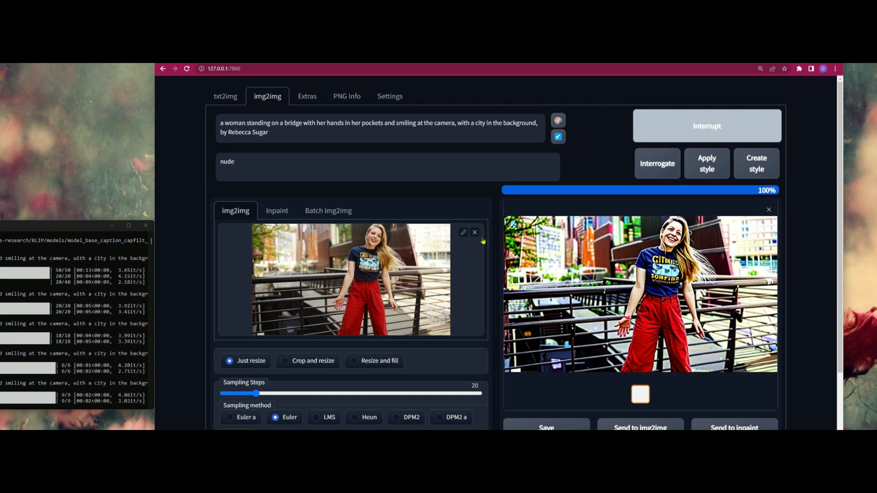
pyautogui.scroll(-2, 449, 279)
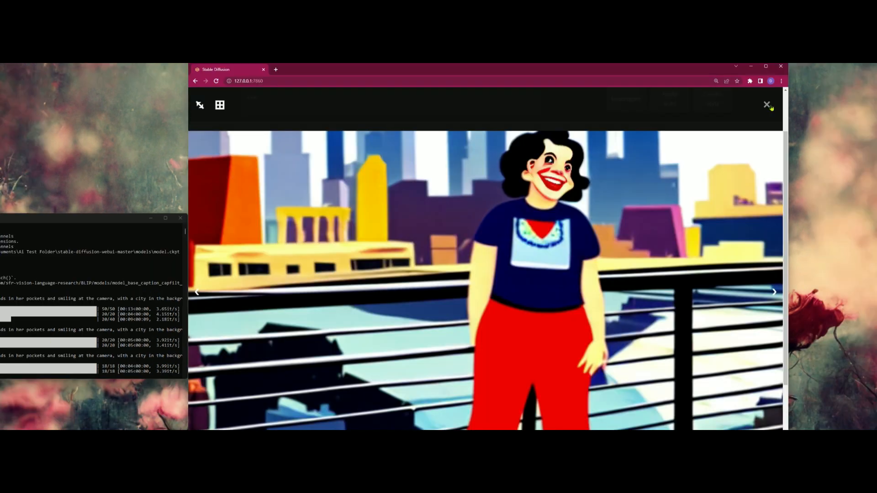
pyautogui.click(747, 120)
pyautogui.scroll(-2, 323, 342)
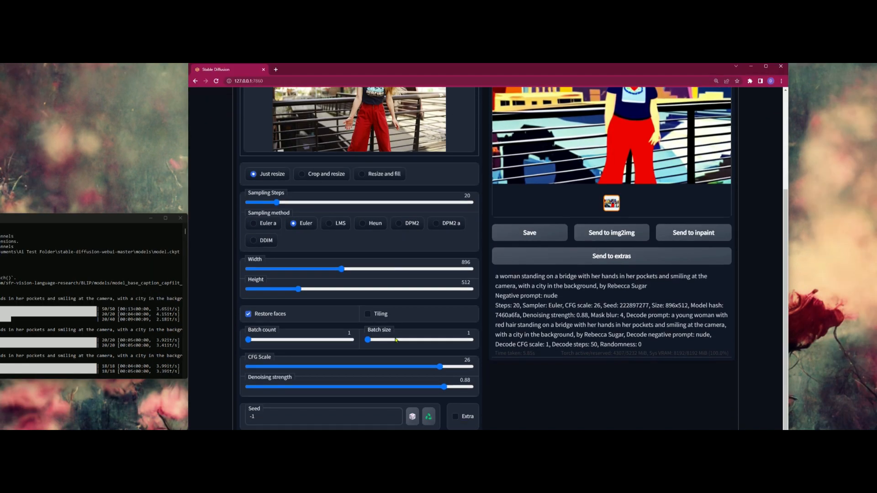
# - Set the CFG scale to 9 and the denoising strength to 0.27, and generate the img2img image
pyautogui.click(311, 400)
pyautogui.scroll(4, 614, 197)
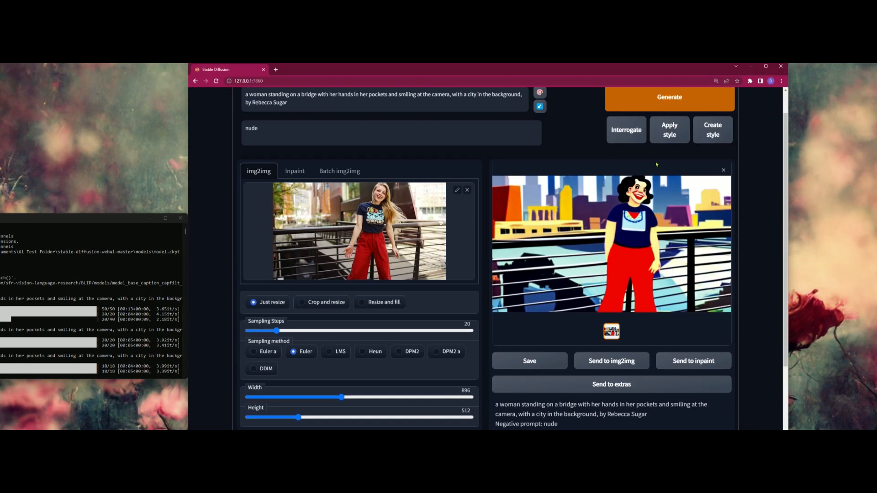
pyautogui.click(668, 133)
# - Reuse the generated image's seed, and set the CFG scale to 21.5 and the denoising strength to 0.44
pyautogui.scroll(-1, 534, 188)
pyautogui.scroll(-1, 534, 189)
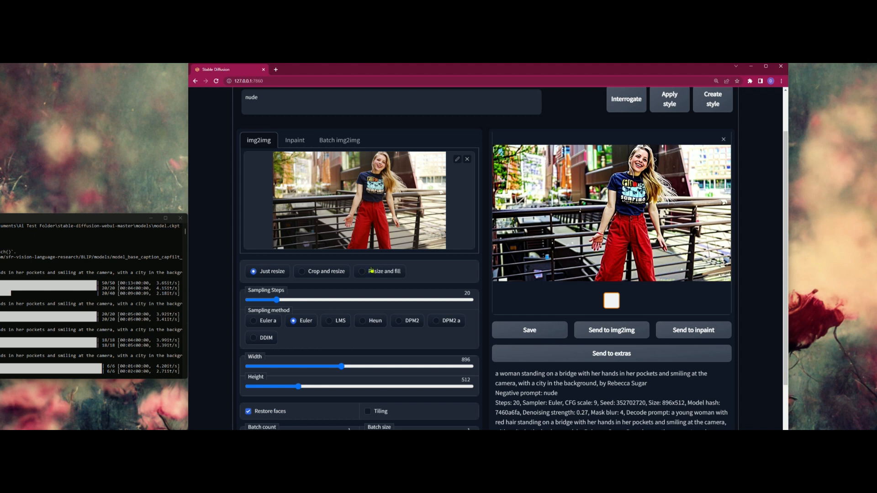
pyautogui.scroll(-3, 371, 271)
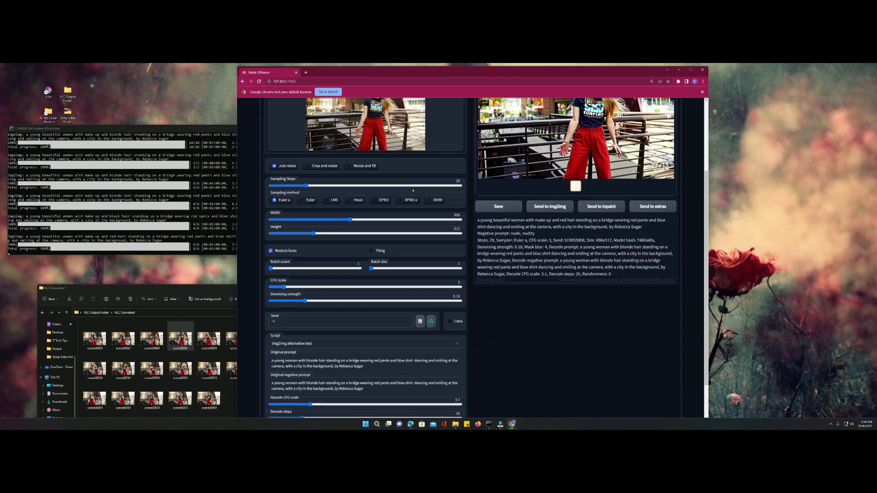
pyautogui.scroll(3, 618, 153)
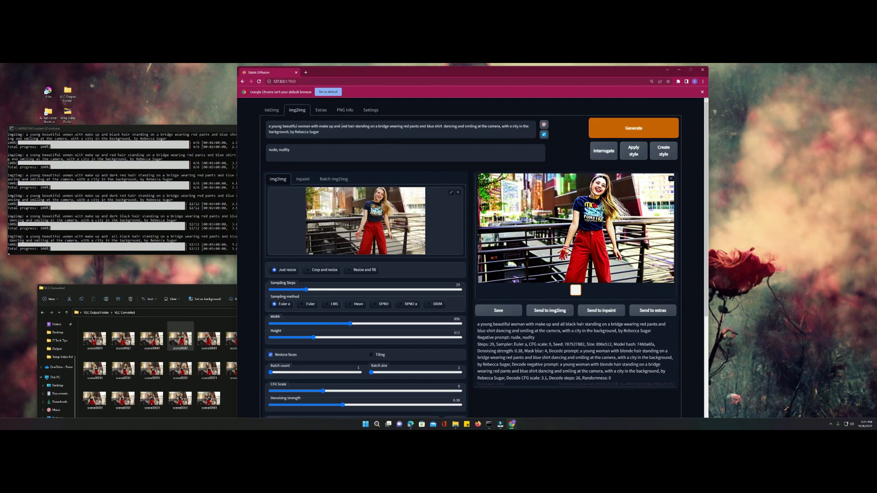
# - Switch to Batch img2img and review the generation settings used for the batch
pyautogui.scroll(-1, 572, 146)
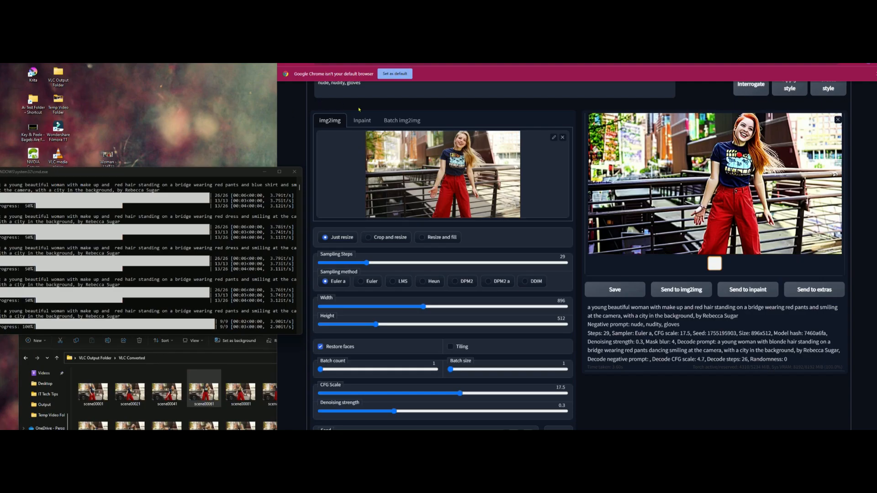
pyautogui.click(413, 121)
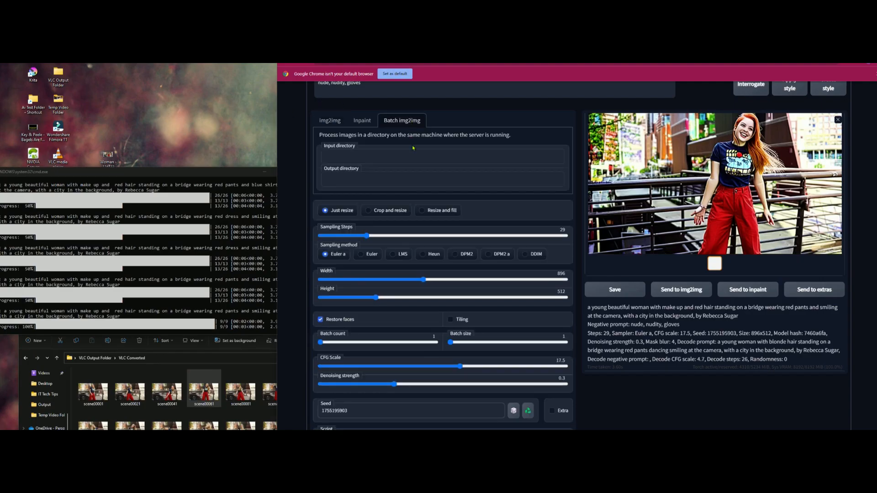
pyautogui.scroll(-1, 417, 167)
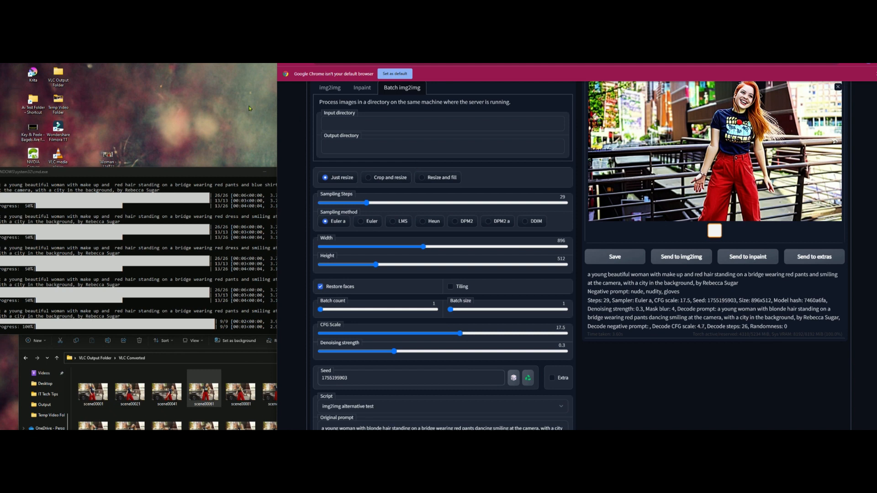
pyautogui.scroll(1, 301, 120)
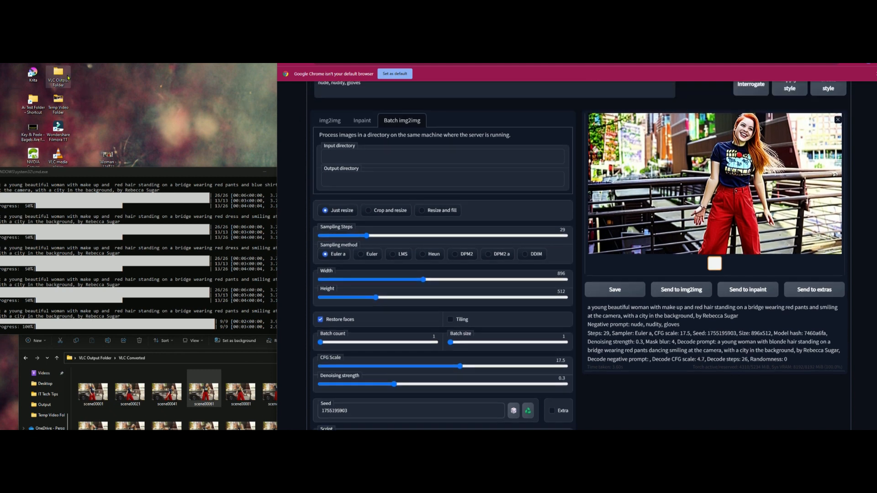
# - Open the VLC Converted folder inside the desktop's VLC Output Folder and move its window clear of the batch directory fields
pyautogui.doubleClick(67, 78)
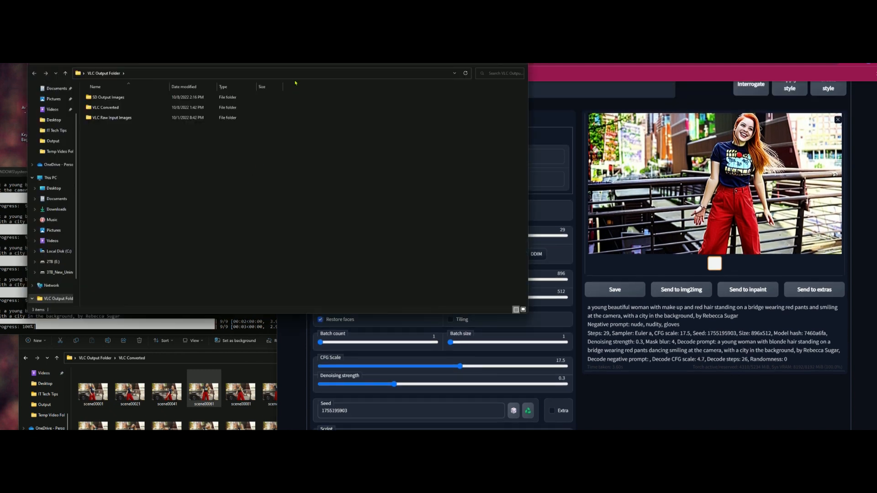
pyautogui.click(119, 110)
pyautogui.doubleClick(95, 109)
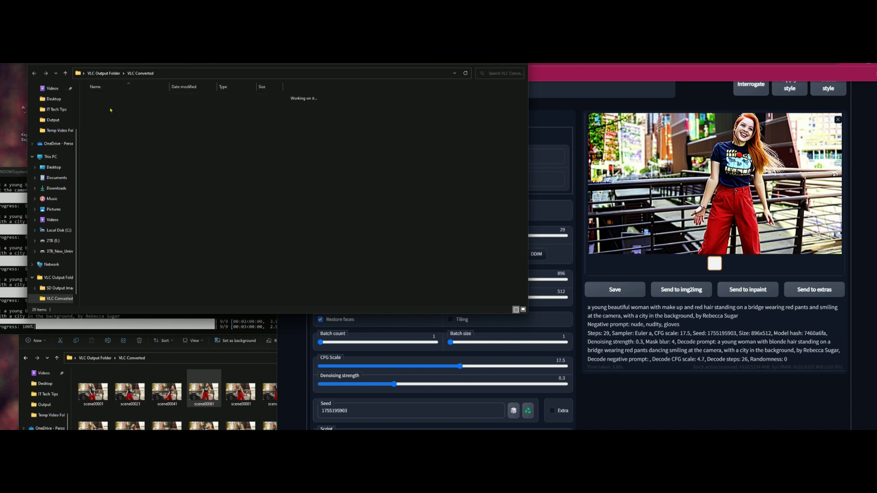
pyautogui.moveTo(242, 79); pyautogui.dragTo(176, 310)
# - Copy the VLC Converted folder's path and enter it as the batch input directory
pyautogui.click(173, 304)
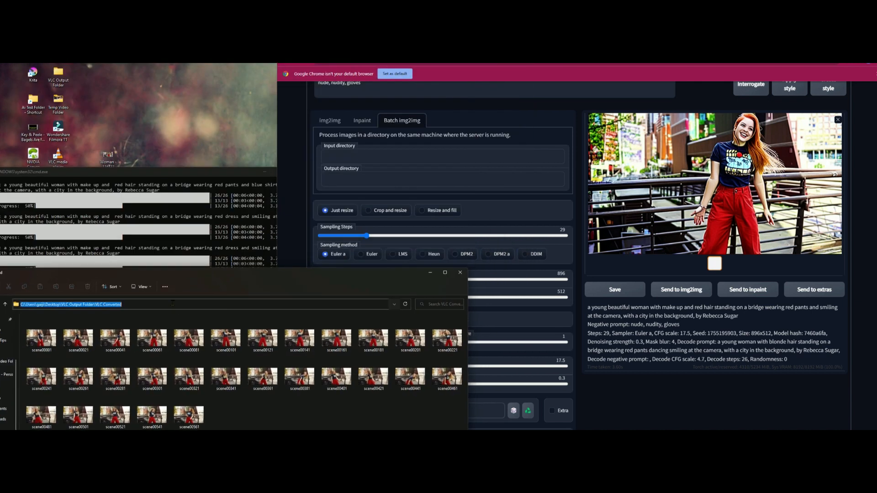
pyautogui.rightClick(114, 305)
pyautogui.click(49, 328)
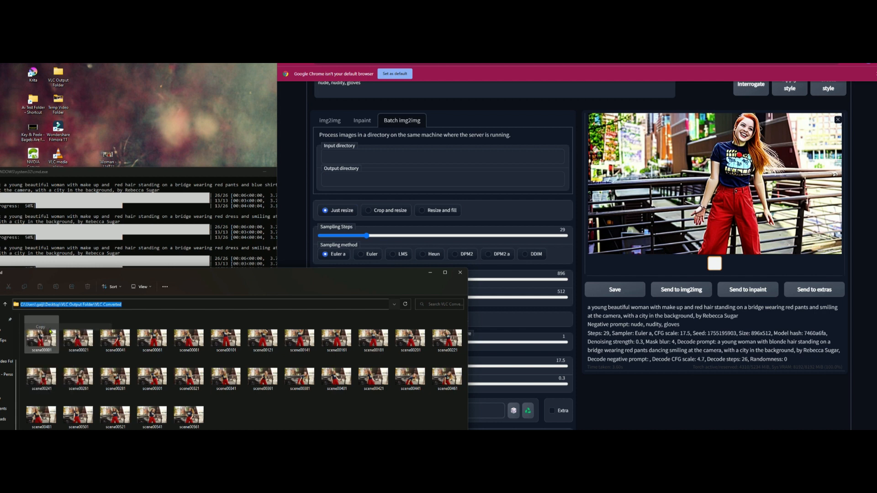
pyautogui.moveTo(364, 277); pyautogui.dragTo(408, 273)
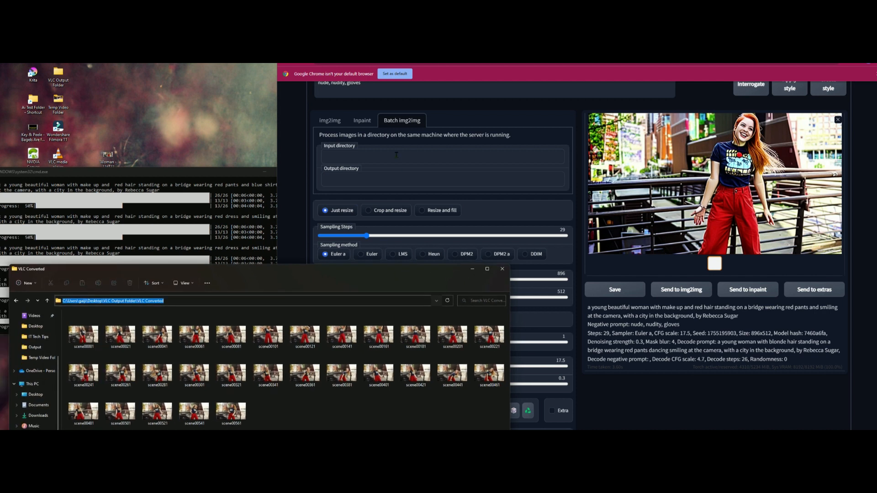
pyautogui.click(396, 155)
pyautogui.hotkey('ctrl', 'v')
# - Open the Young Girl Dancing Funny folder inside SD Output Images in the VLC Output Folder
pyautogui.click(250, 278)
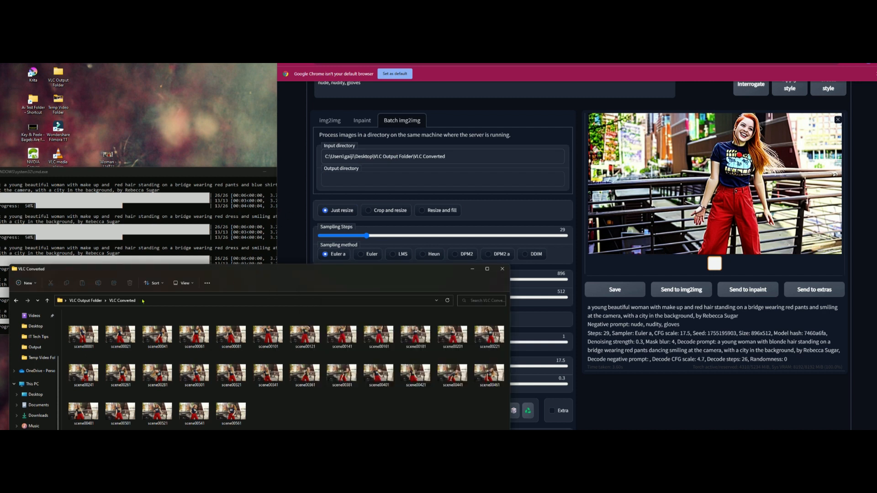
pyautogui.click(47, 300)
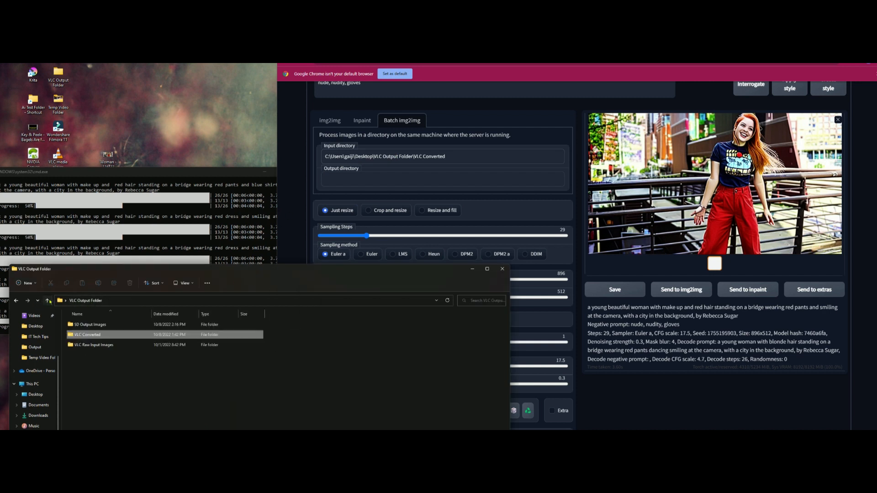
pyautogui.doubleClick(91, 325)
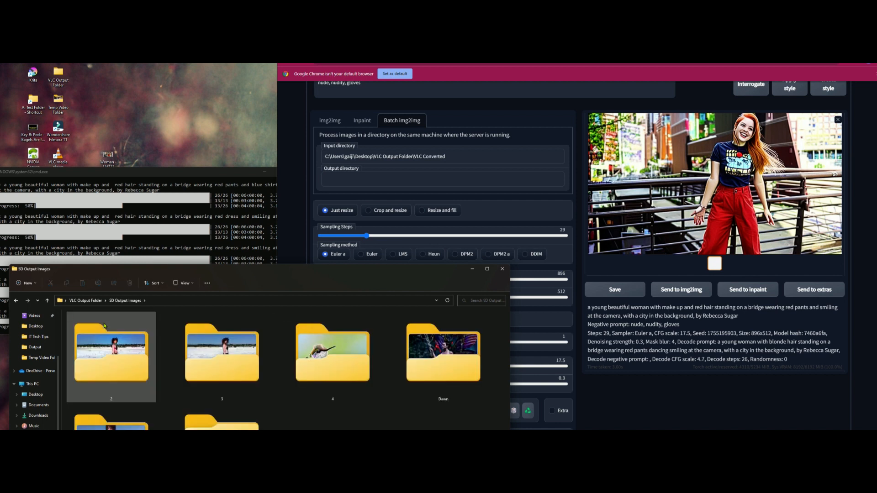
pyautogui.moveTo(326, 271); pyautogui.dragTo(322, 189)
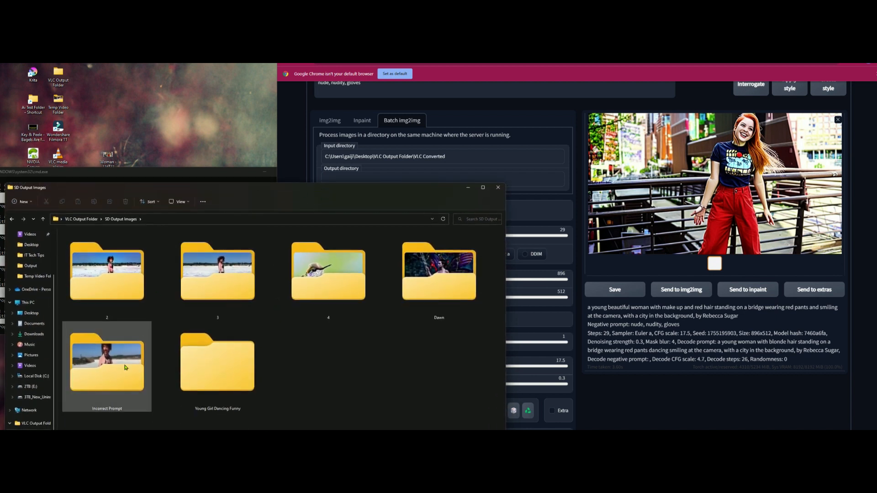
pyautogui.click(226, 370)
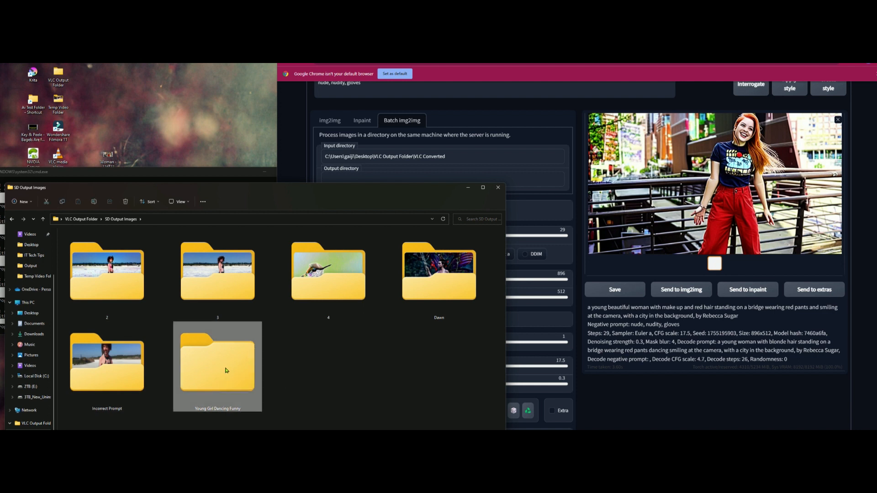
pyautogui.doubleClick(221, 368)
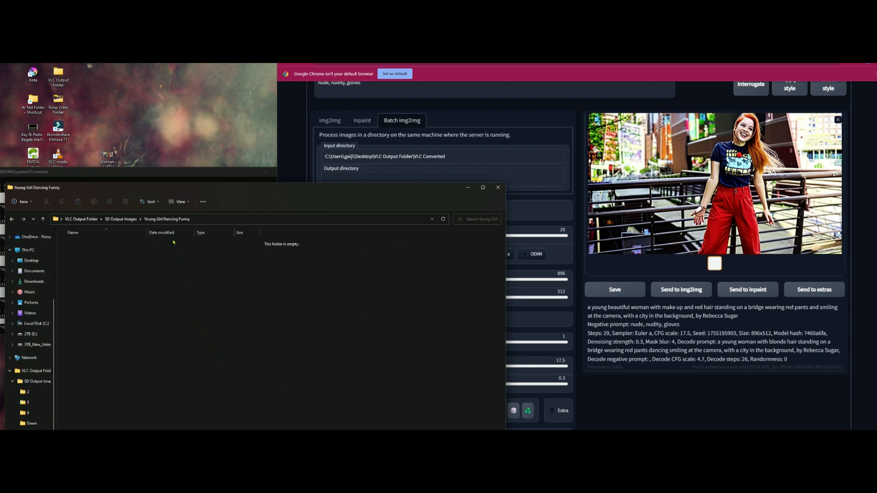
# - Copy the Young Girl Dancing Funny folder's path and enter it as the batch output directory
pyautogui.click(198, 219)
pyautogui.hotkey('ctrl', 'c')
pyautogui.click(468, 187)
pyautogui.click(461, 179)
pyautogui.hotkey('ctrl', 'v')
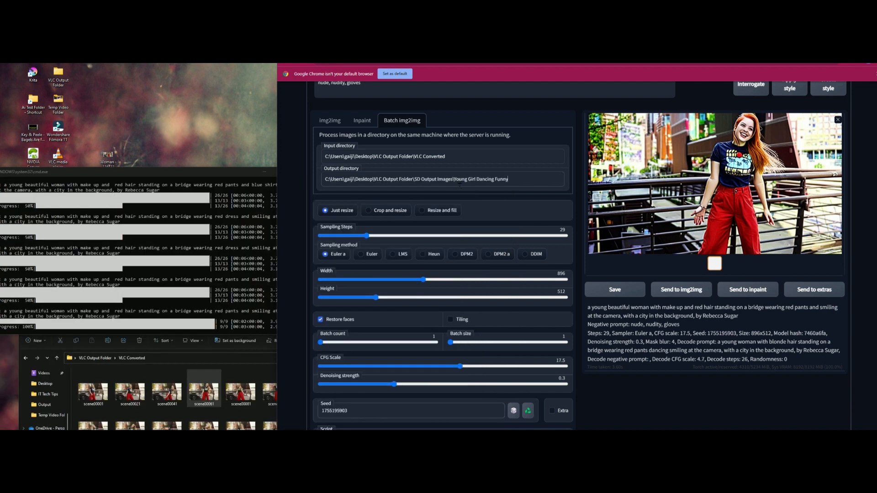
# - Generate the img2img batch and move the console window higher on the desktop
pyautogui.scroll(2, 499, 246)
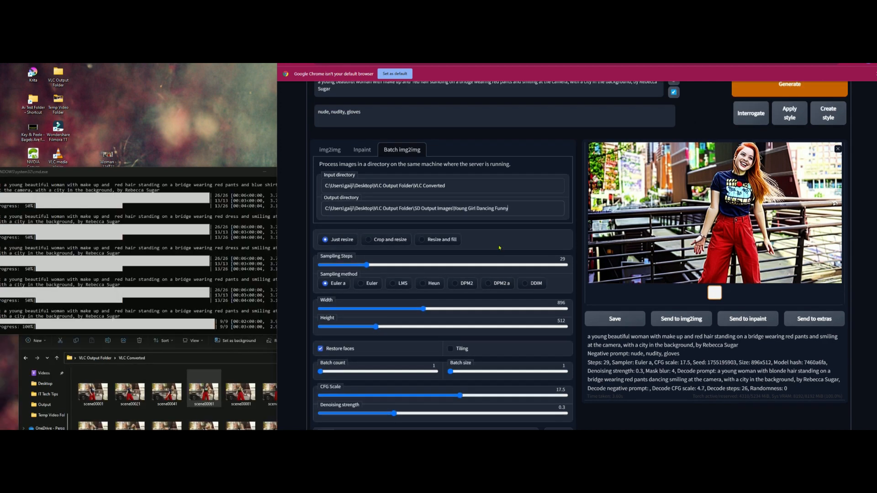
pyautogui.click(796, 120)
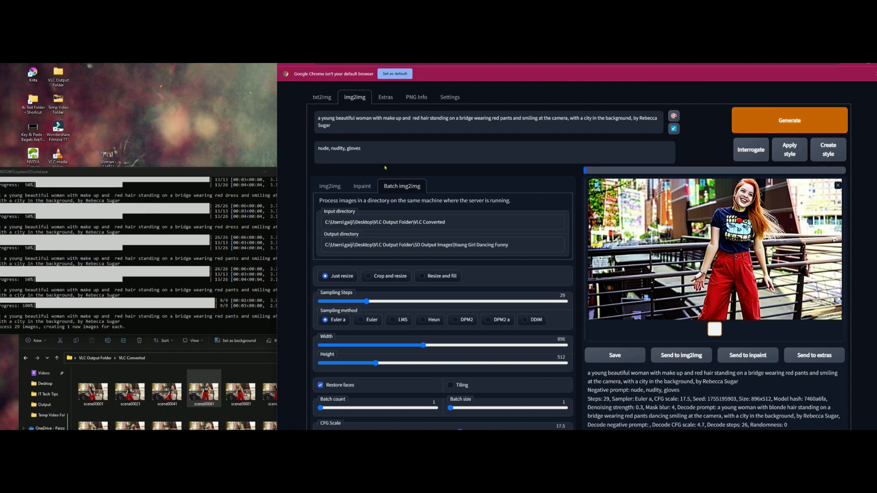
pyautogui.moveTo(223, 173); pyautogui.dragTo(234, 131)
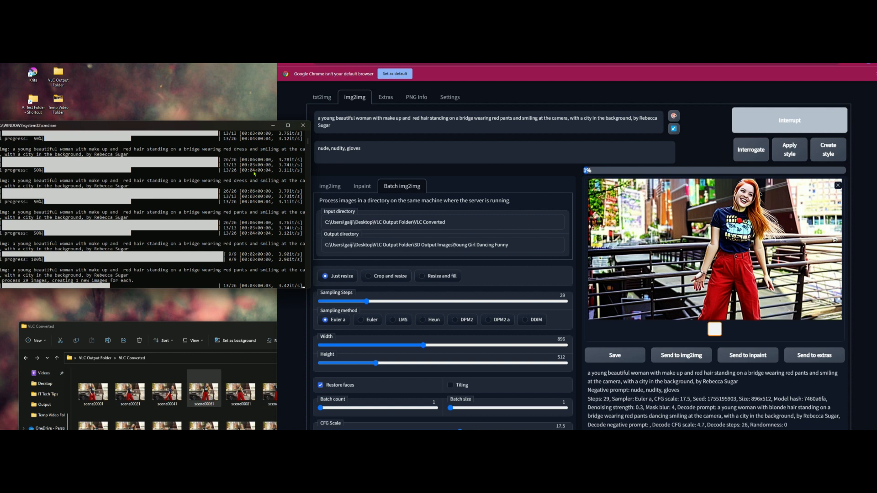
# - Find the Windows power plan settings, check the display and sleep timeouts, and close the window
pyautogui.press('super')
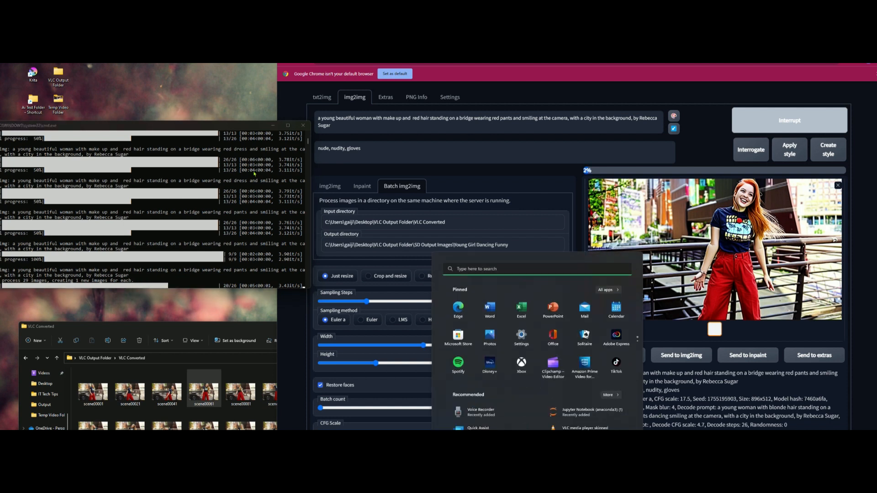
pyautogui.write('power sett')
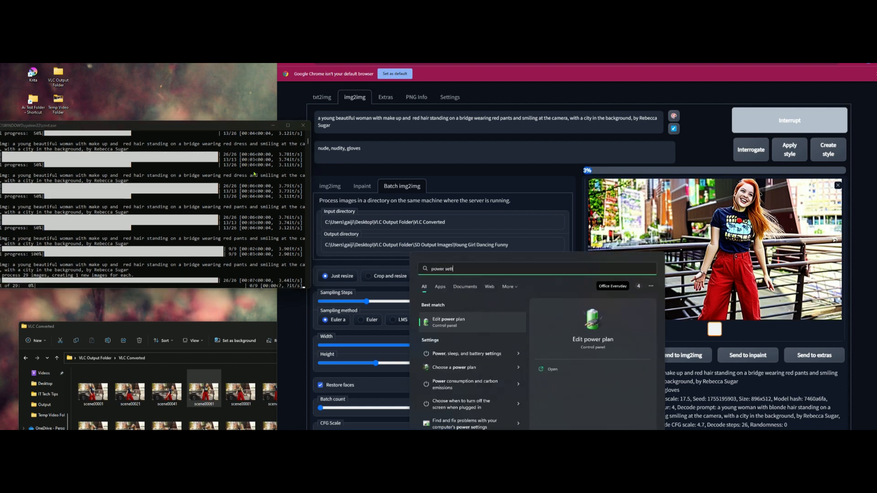
pyautogui.press('Escape')
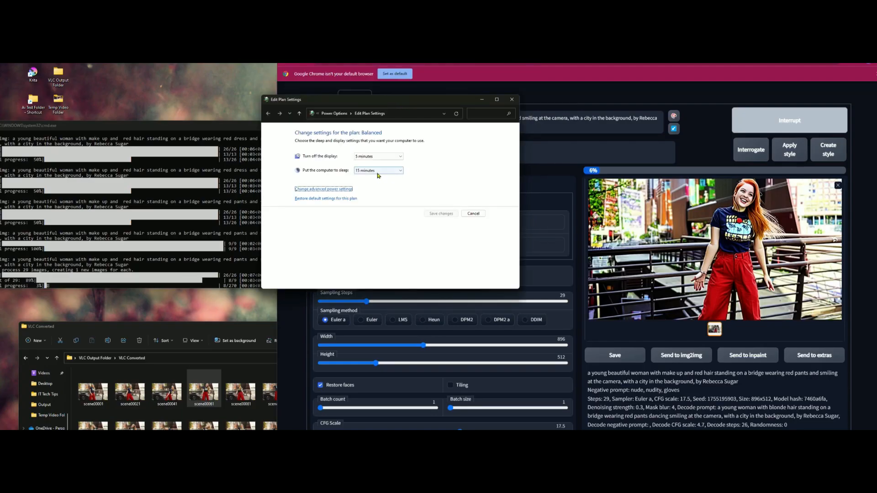
pyautogui.click(510, 102)
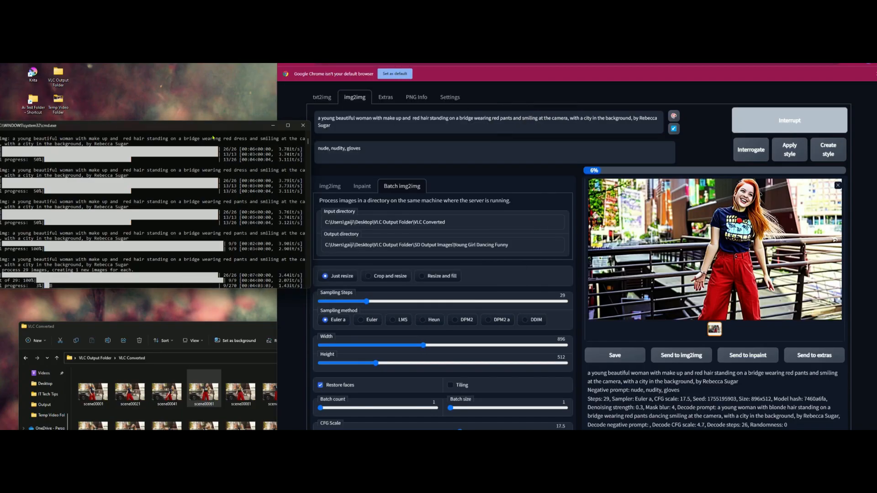
# - Maximize the console window to check the batch progress, and restore its size
pyautogui.doubleClick(236, 126)
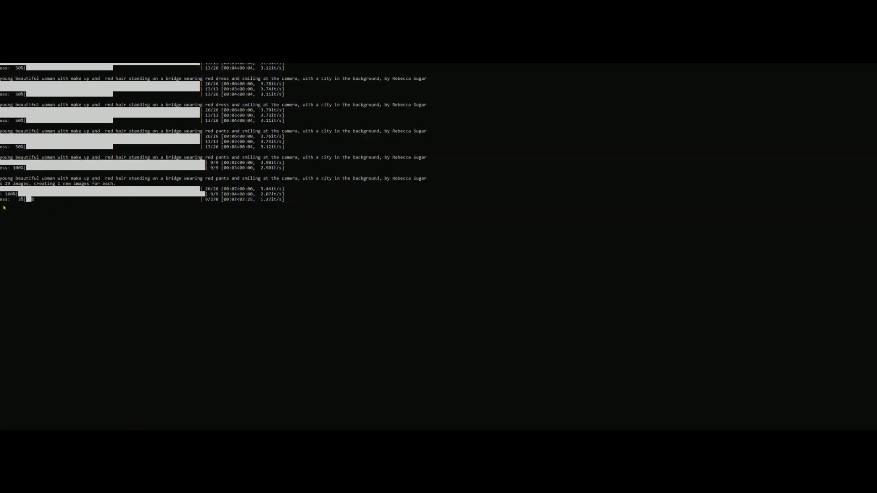
pyautogui.doubleClick(214, 41)
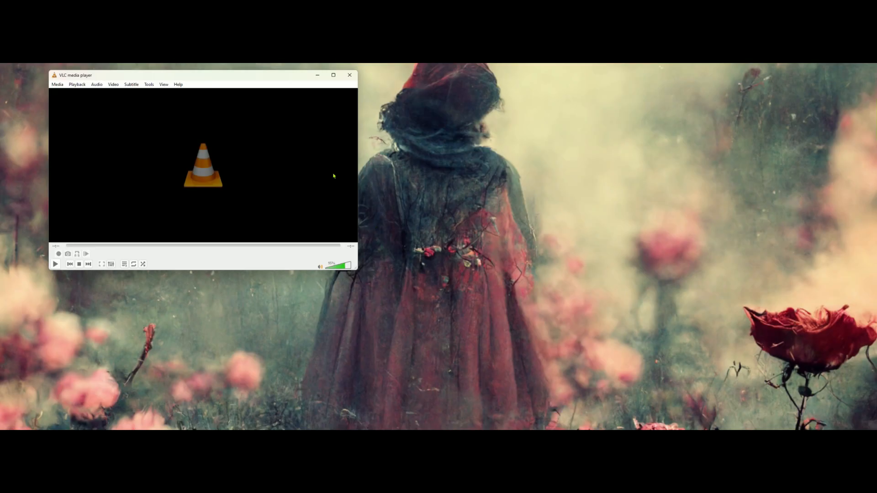
# - In VLC, enlarge the player window, turn off showing the media title on video start in the subtitle and OSD preferences, and save
pyautogui.moveTo(270, 78); pyautogui.dragTo(335, 117)
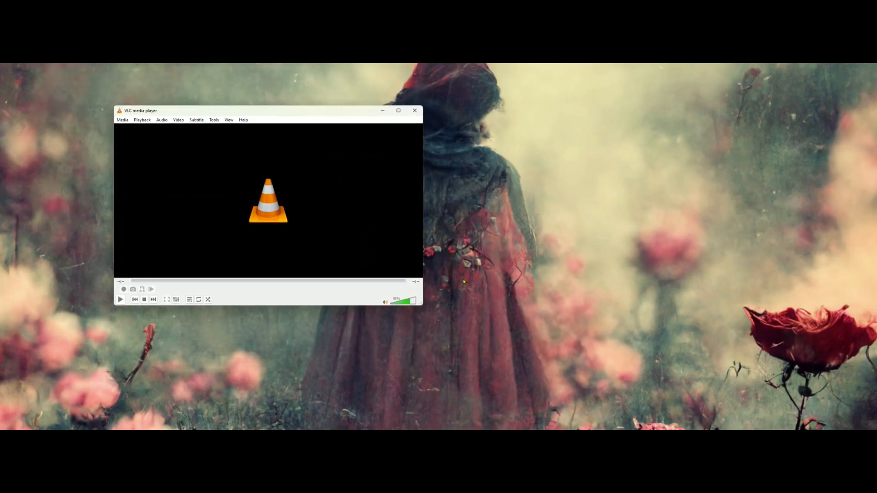
pyautogui.moveTo(419, 302); pyautogui.dragTo(481, 349)
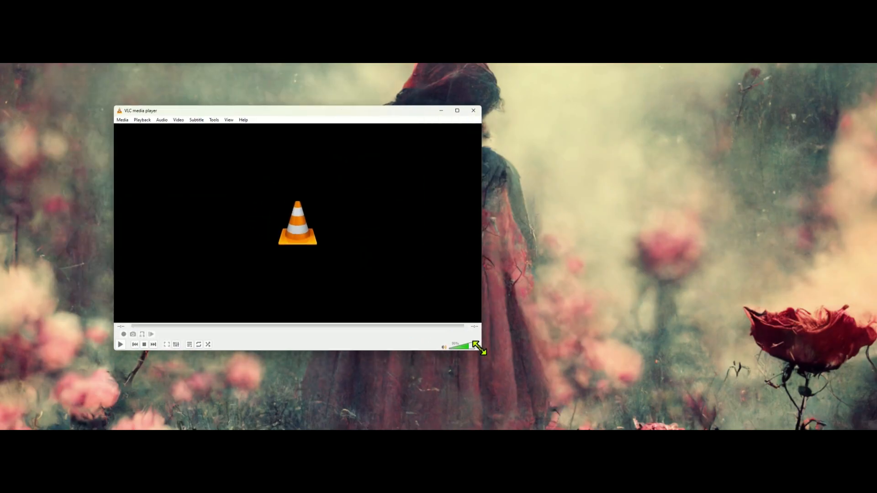
pyautogui.click(215, 120)
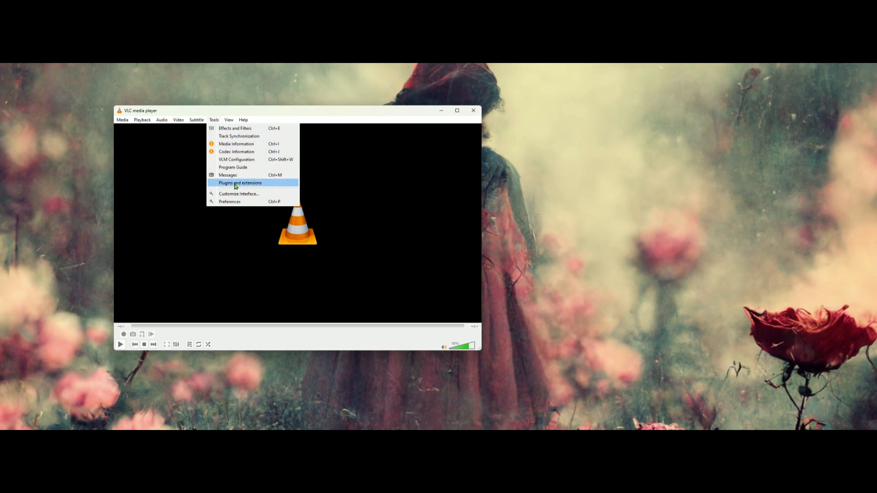
pyautogui.click(230, 202)
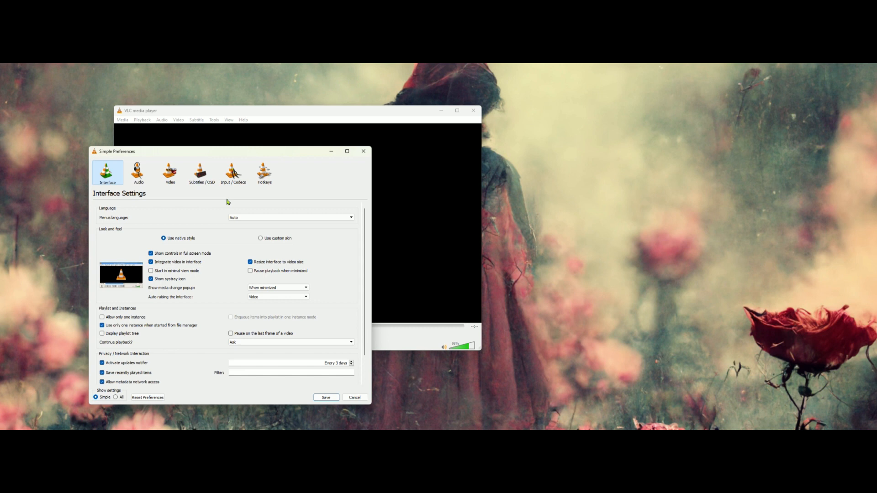
pyautogui.click(201, 170)
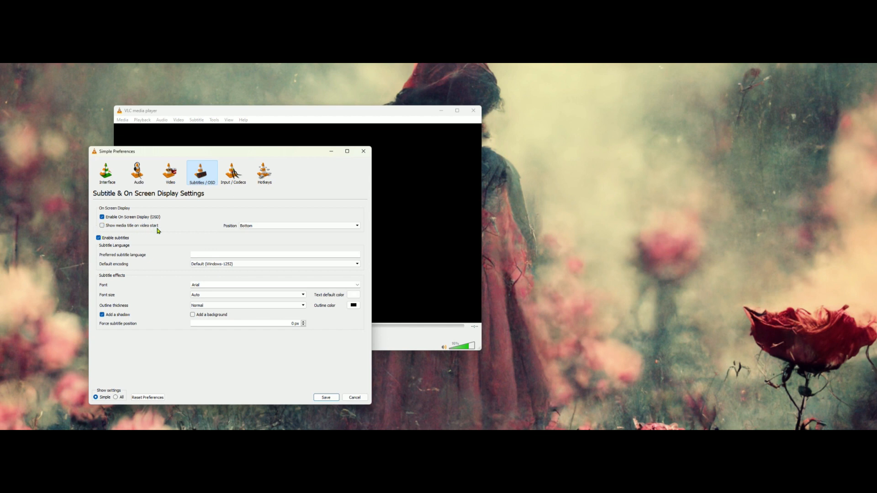
pyautogui.click(326, 398)
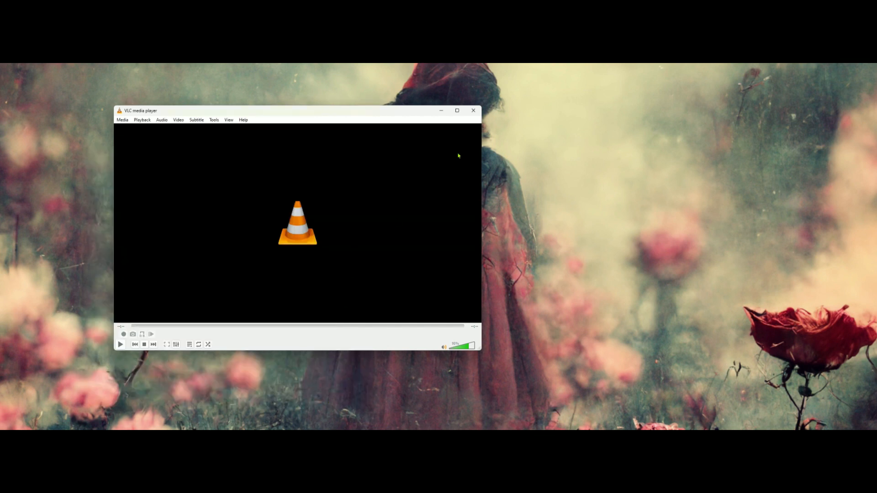
# - Restart VLC, move its window aside, and open the preferences with all settings shown
pyautogui.click(473, 111)
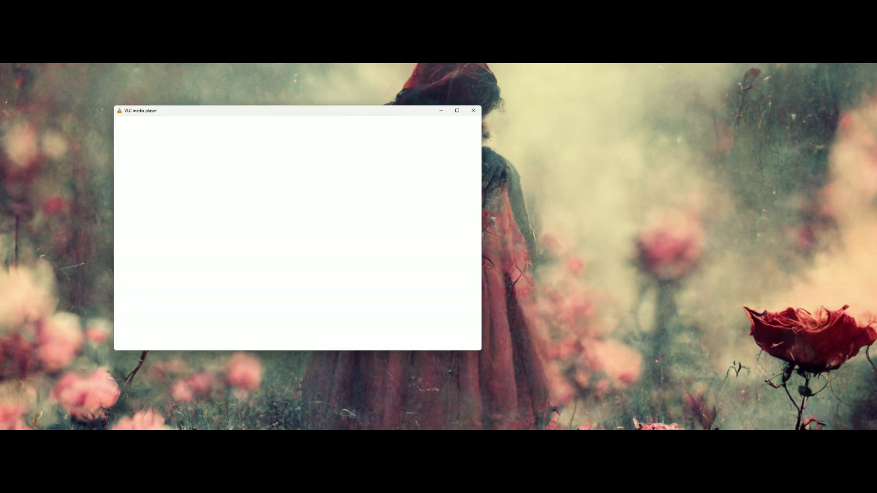
pyautogui.moveTo(308, 114); pyautogui.dragTo(230, 121)
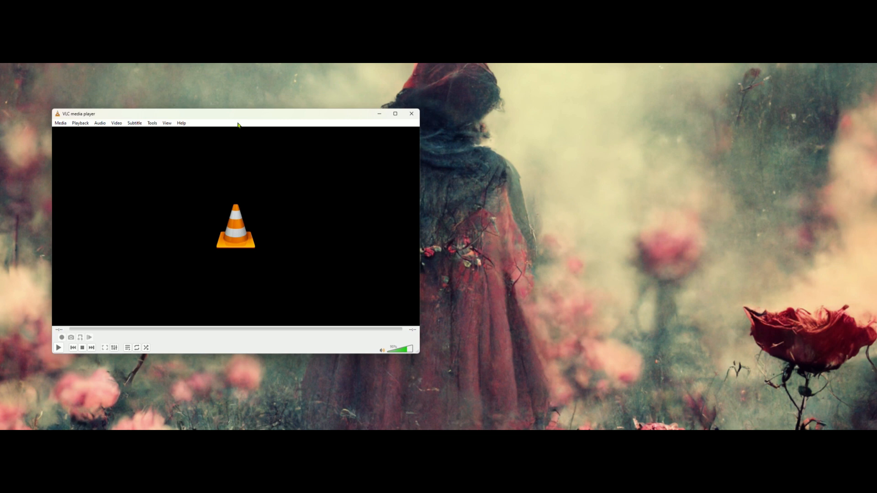
pyautogui.click(411, 112)
pyautogui.click(152, 124)
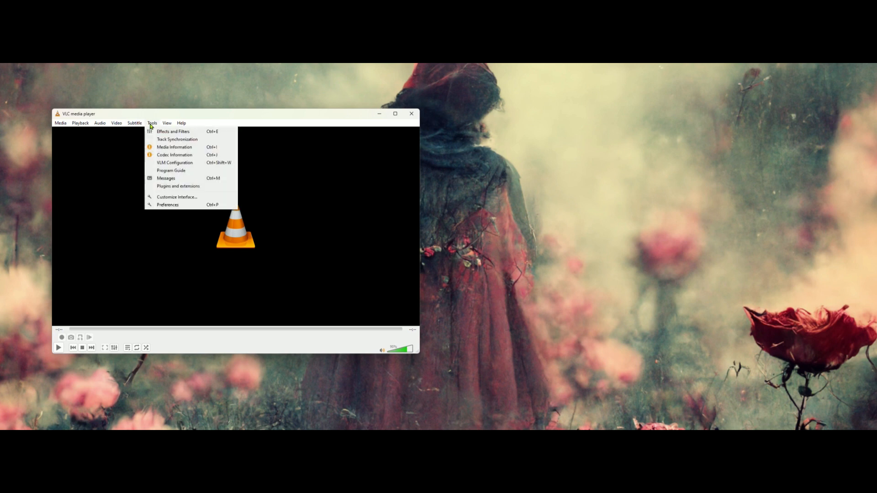
pyautogui.click(167, 206)
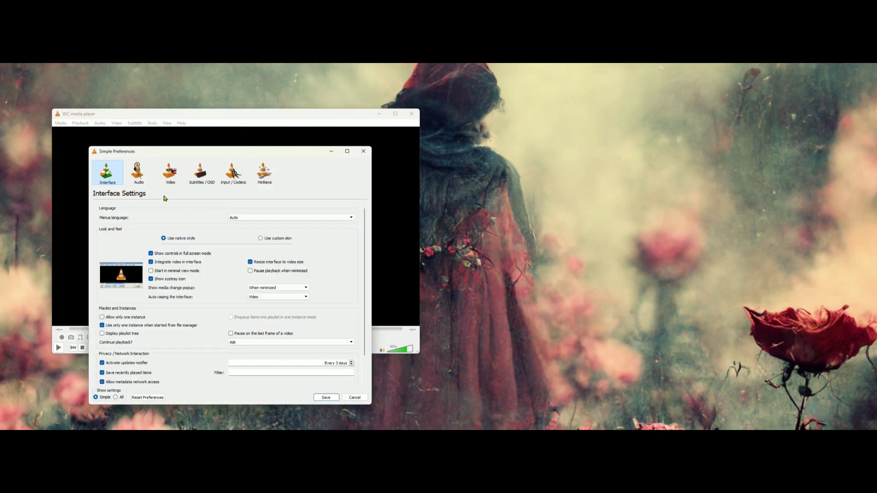
pyautogui.click(116, 398)
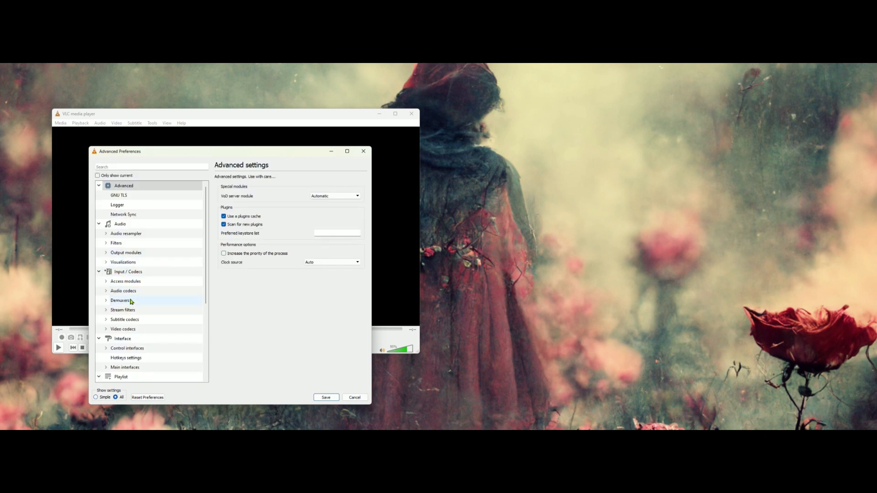
# - Go to the Image demuxer settings under Input / Codecs, review the image duration and frame rate, and save the preferences
pyautogui.click(128, 274)
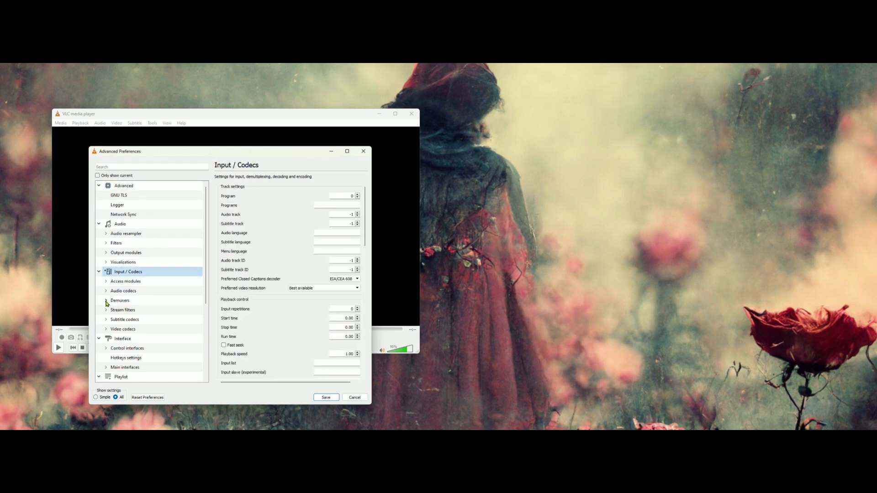
pyautogui.click(106, 301)
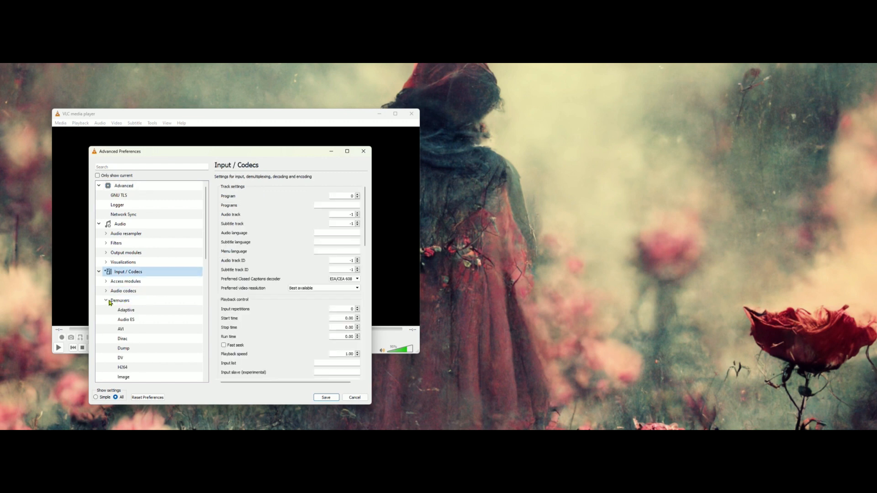
pyautogui.scroll(-3, 107, 300)
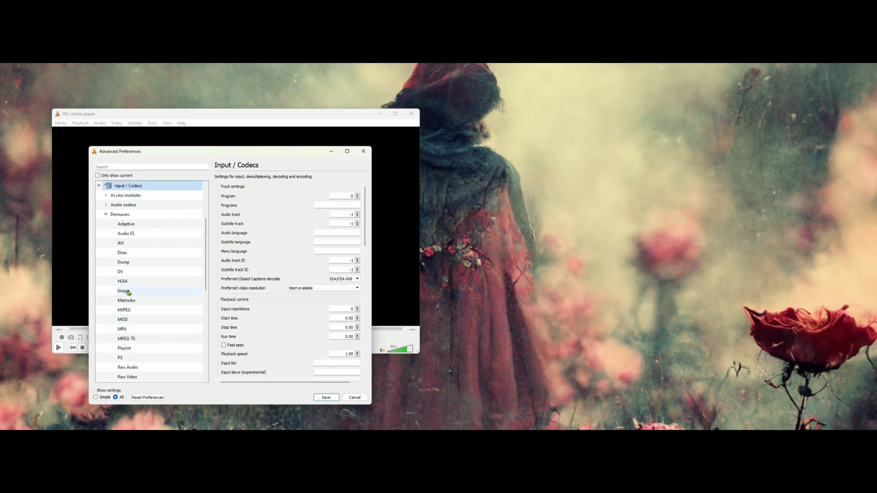
pyautogui.click(129, 293)
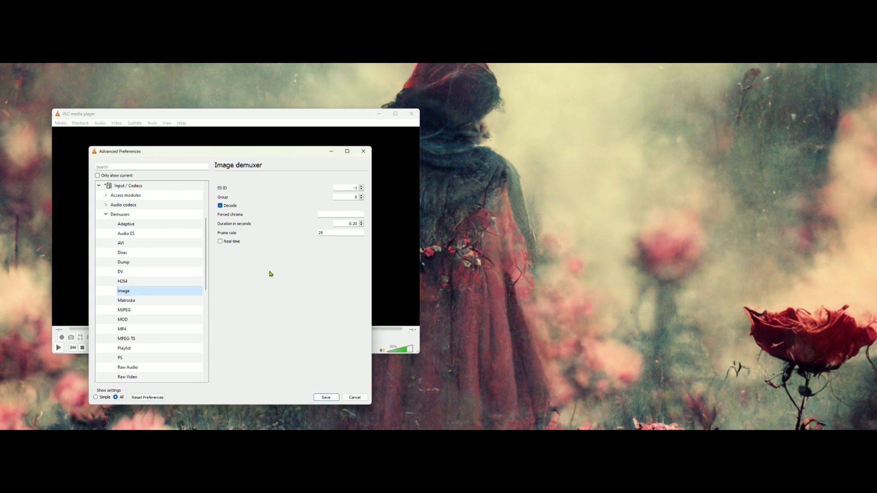
pyautogui.click(335, 233)
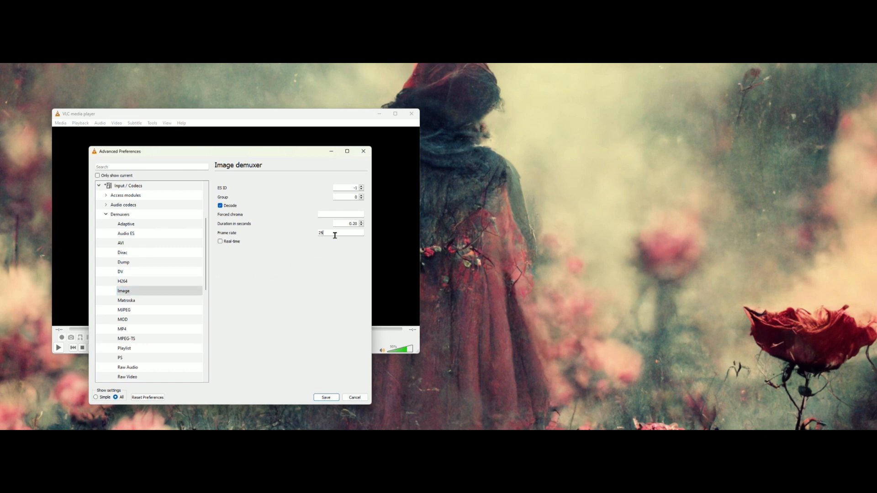
pyautogui.click(361, 222)
pyautogui.click(331, 396)
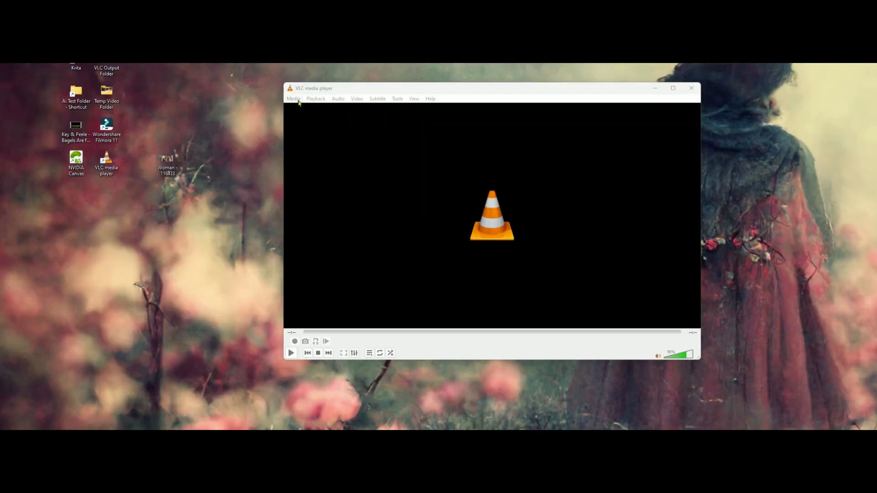
# - Start opening multiple files in VLC and browse to the 1st attempt folder inside Young Girl Dancing Funny
pyautogui.click(294, 99)
pyautogui.click(314, 116)
pyautogui.click(574, 191)
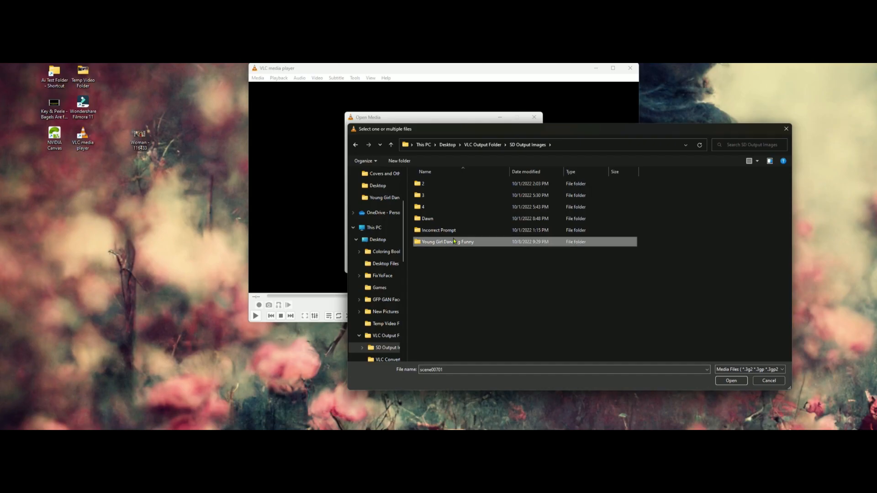
pyautogui.doubleClick(454, 241)
pyautogui.doubleClick(441, 182)
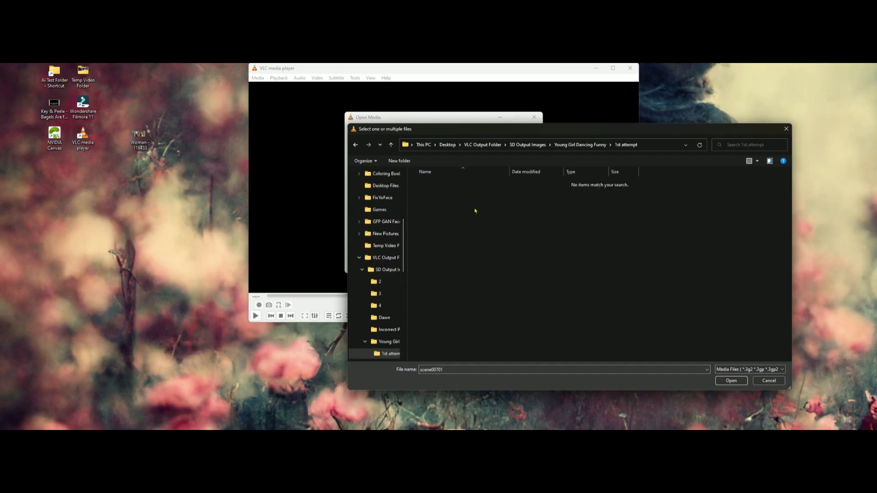
# - Show all file types, add every image in the folder to the media list, play them, and close VLC
pyautogui.click(750, 369)
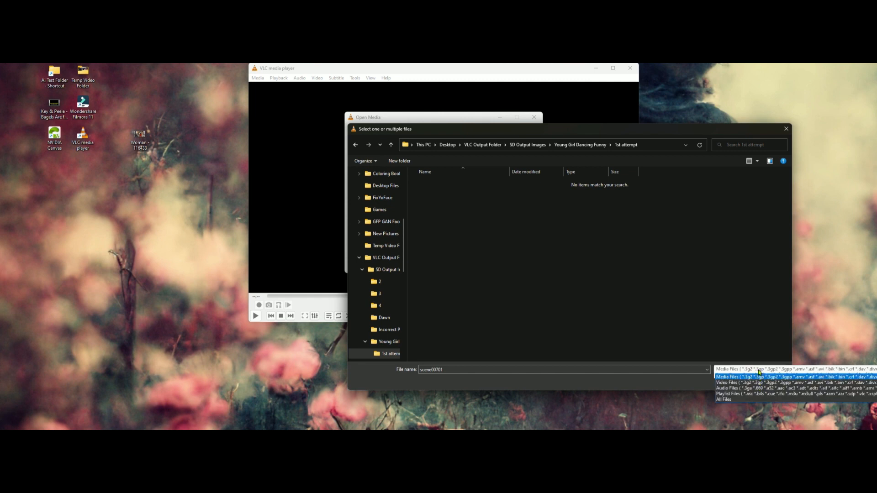
pyautogui.click(749, 400)
pyautogui.click(620, 300)
pyautogui.hotkey('ctrl', 'a')
pyautogui.click(731, 381)
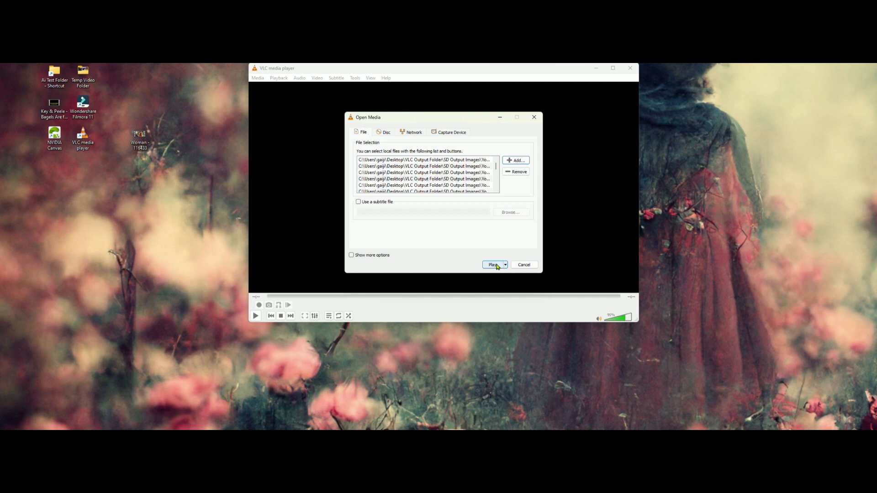
pyautogui.click(494, 265)
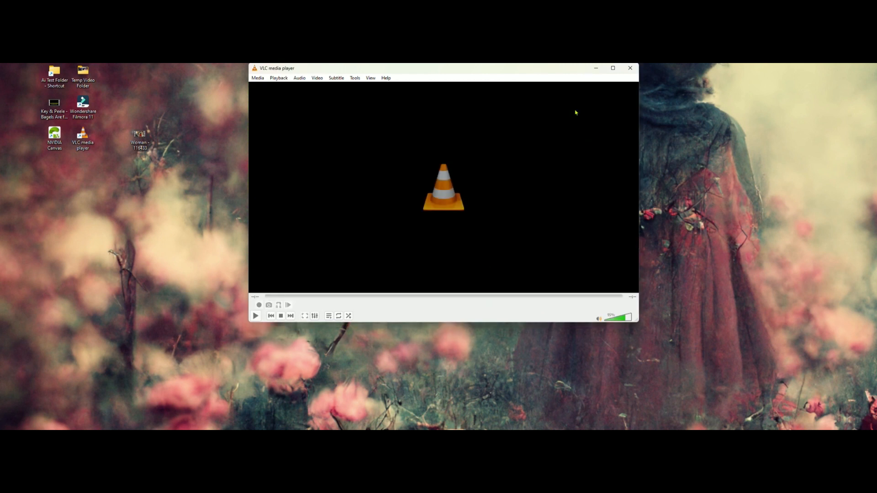
pyautogui.click(630, 68)
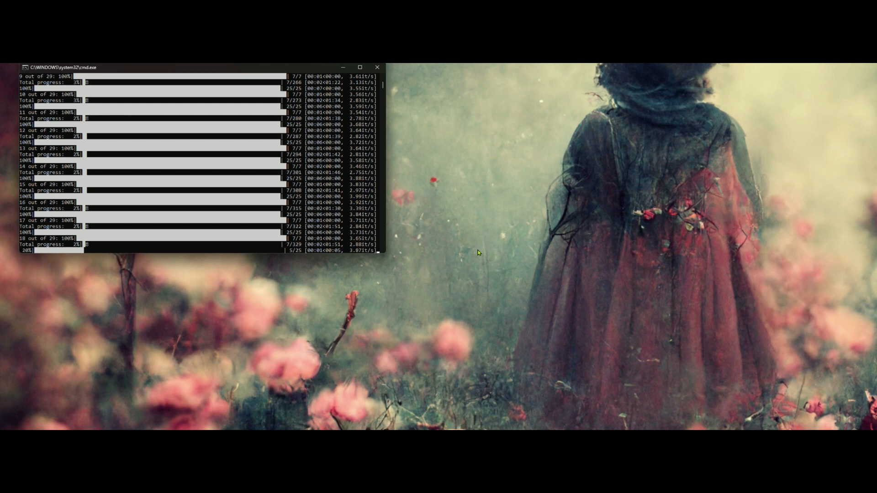
pyautogui.hotkey('alt', 'z')
pyautogui.hotkey('alt', 'z')
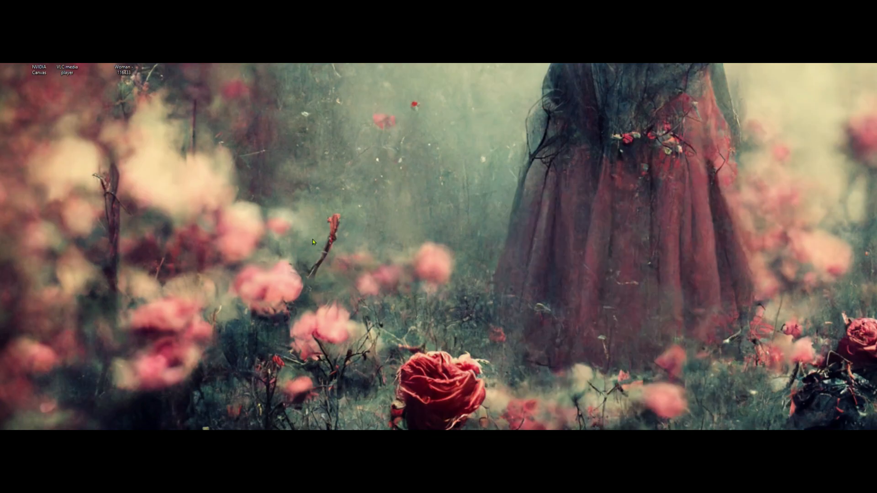
pyautogui.press('super')
pyautogui.write('dritanalsela-addiction-coffee-addict-junkie-Mk1wQ8cH5TtsqafLiX')
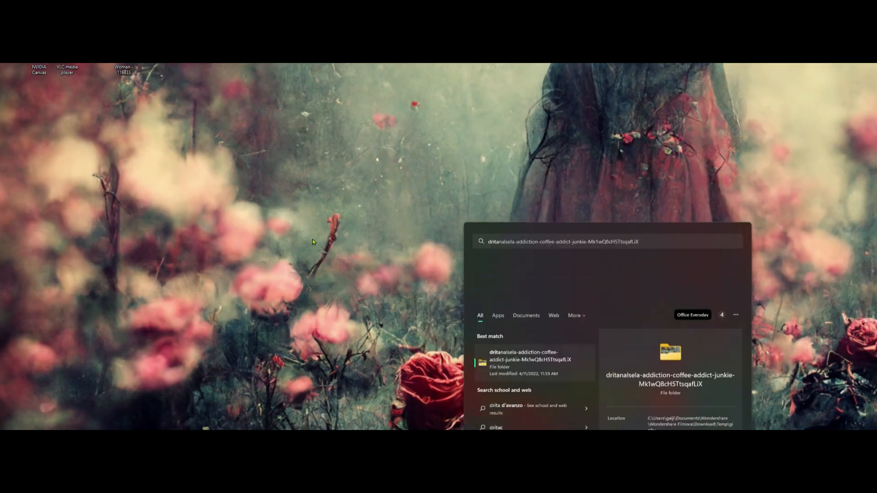
pyautogui.press('Return')
pyautogui.press('super')
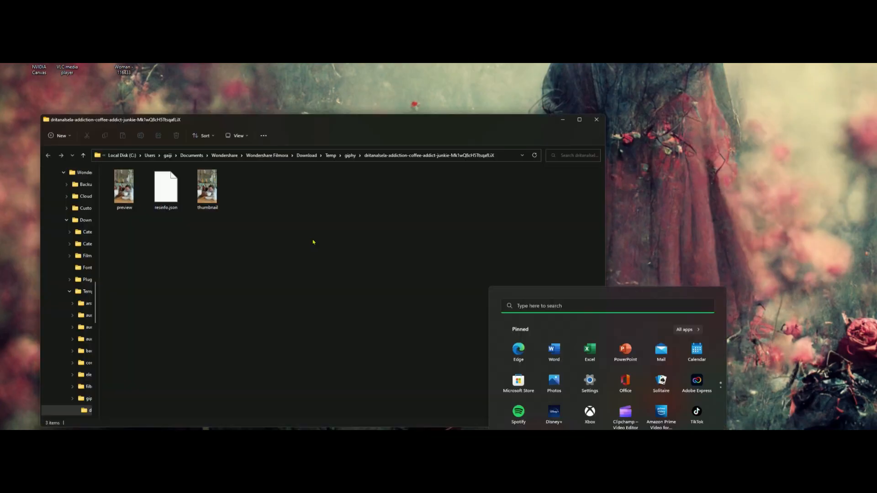
pyautogui.write('krita')
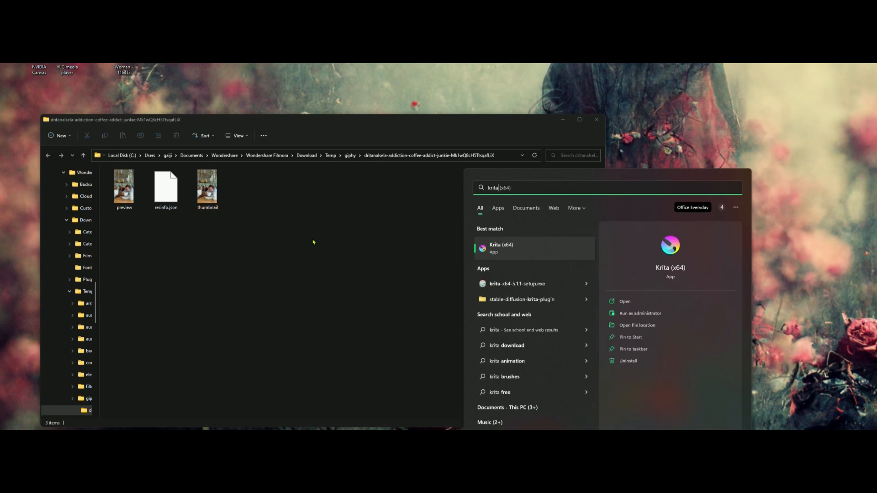
pyautogui.click(597, 120)
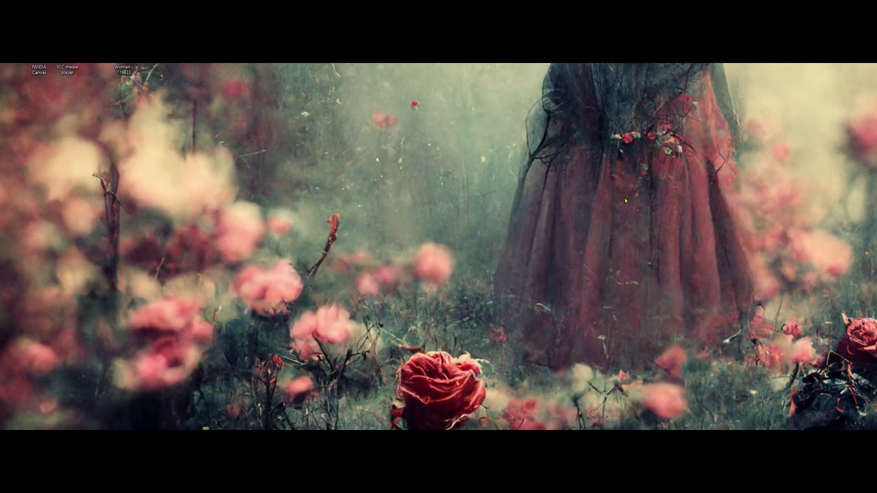
# - Search the computer for Krita and launch it
pyautogui.press('super')
pyautogui.write('krita')
pyautogui.press('Return')
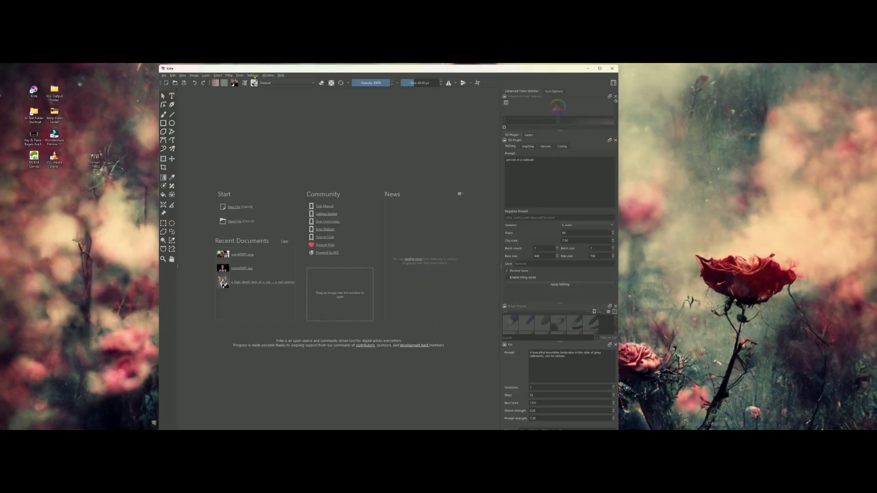
# - Display the Animation Timeline and Onion Skins dockers in Krita
pyautogui.click(253, 75)
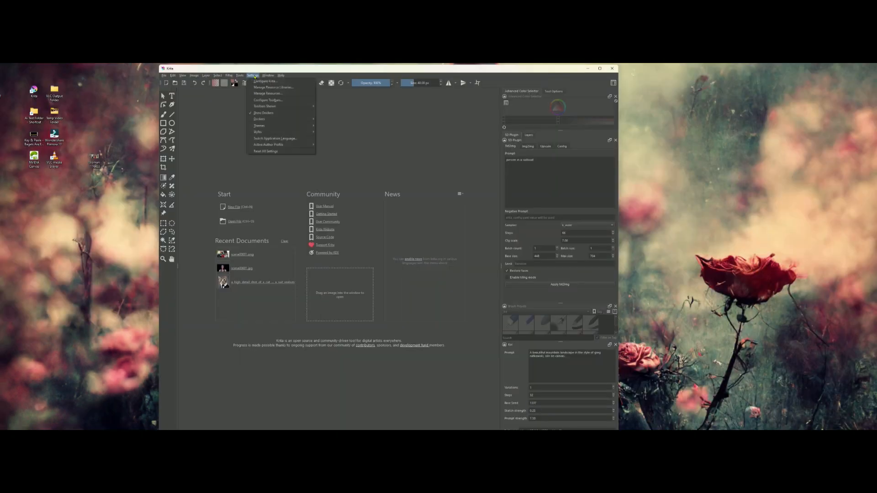
pyautogui.moveTo(270, 119)
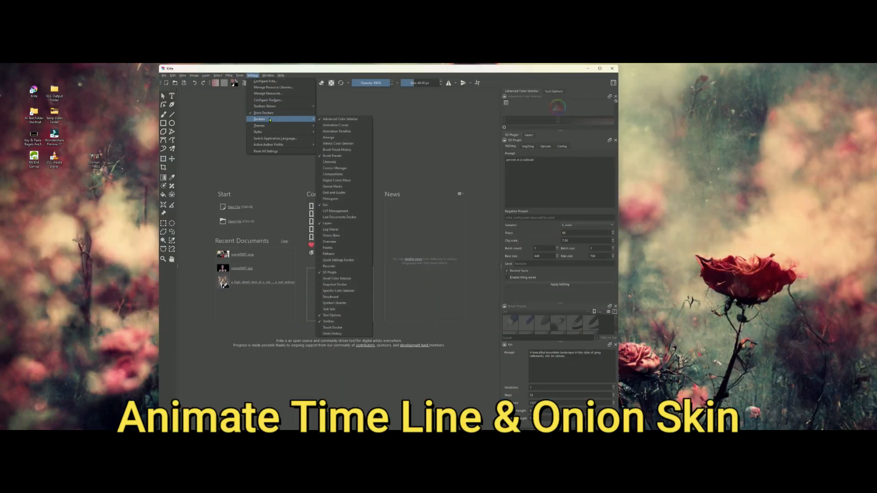
pyautogui.click(320, 132)
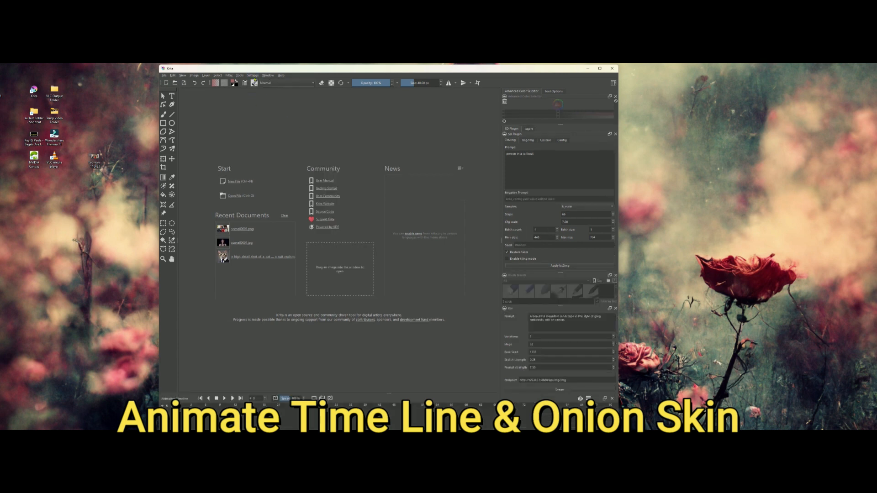
pyautogui.click(218, 76)
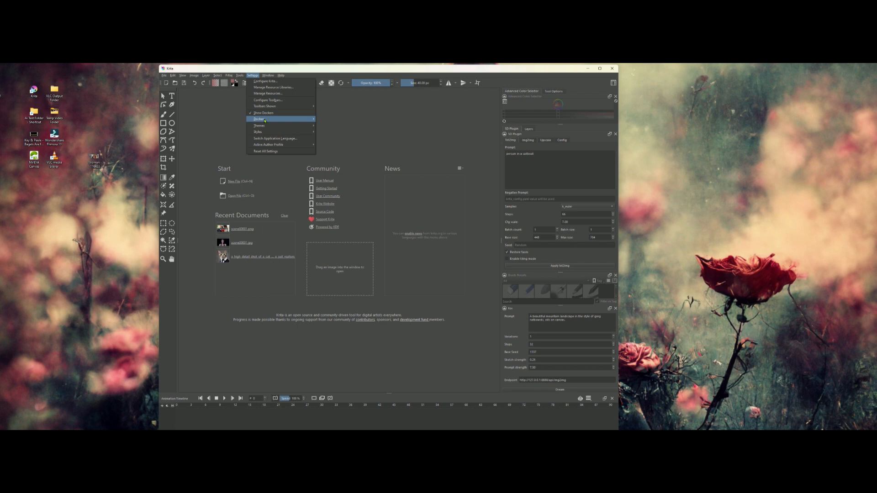
pyautogui.moveTo(279, 119)
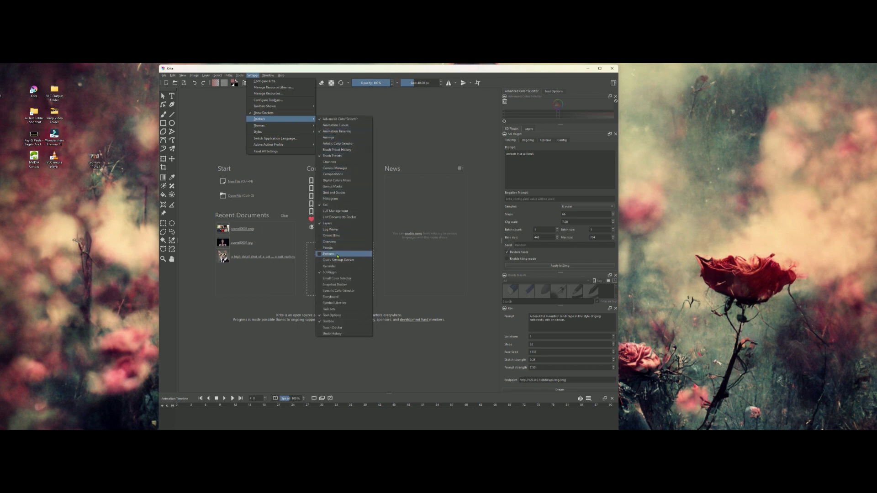
pyautogui.click(329, 235)
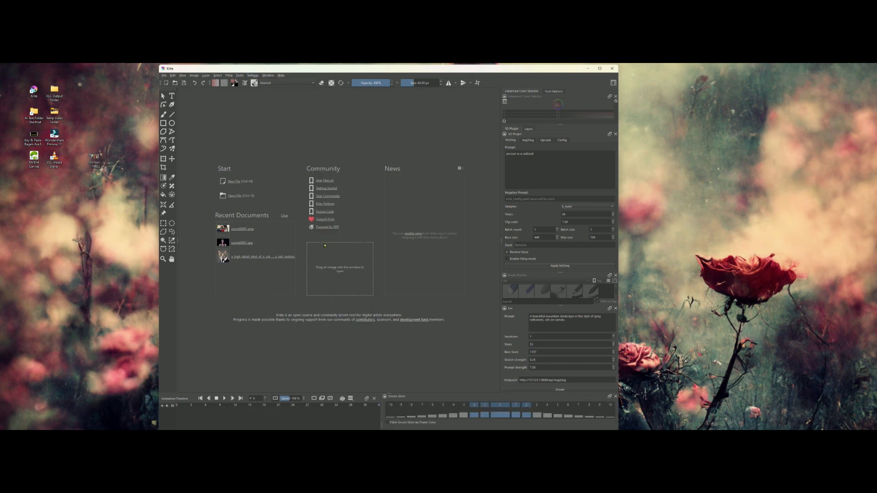
pyautogui.moveTo(422, 399); pyautogui.dragTo(476, 400)
pyautogui.click(342, 399)
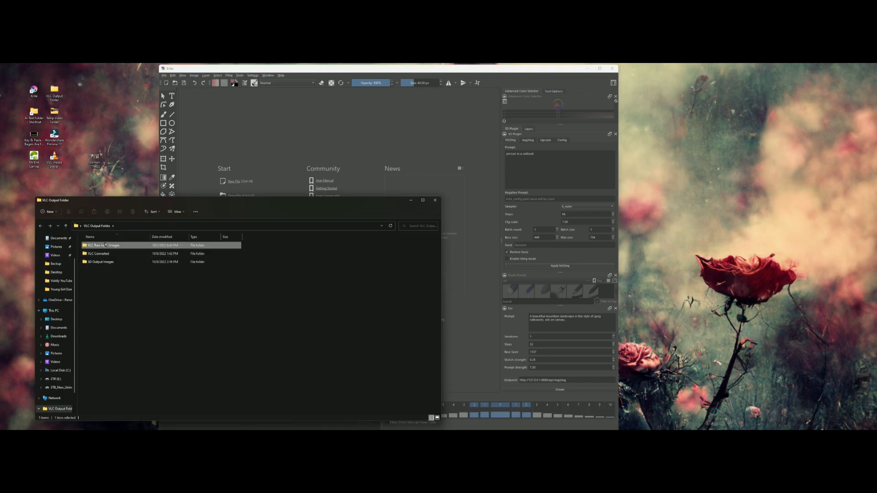
# - In File Explorer, browse through SD Output Images and Young Girl Dancing Funny to the asian version folder
pyautogui.doubleClick(101, 259)
pyautogui.doubleClick(207, 345)
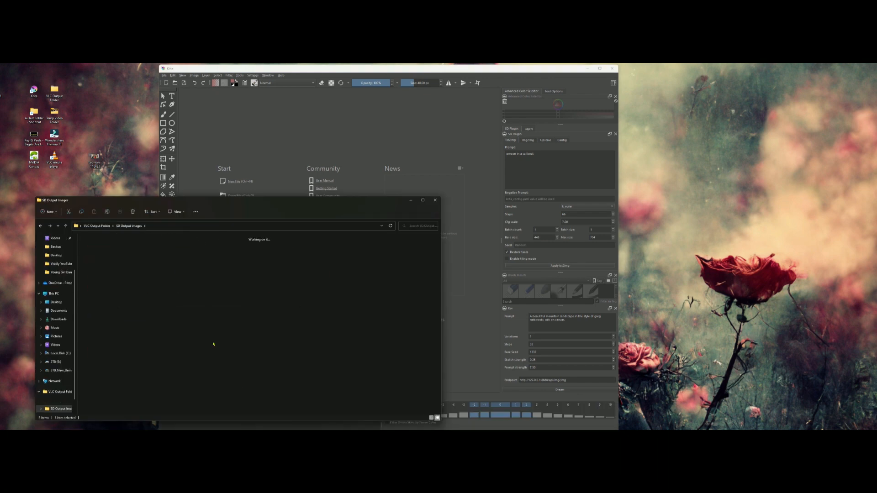
pyautogui.doubleClick(129, 248)
pyautogui.click(40, 226)
pyautogui.doubleClick(96, 250)
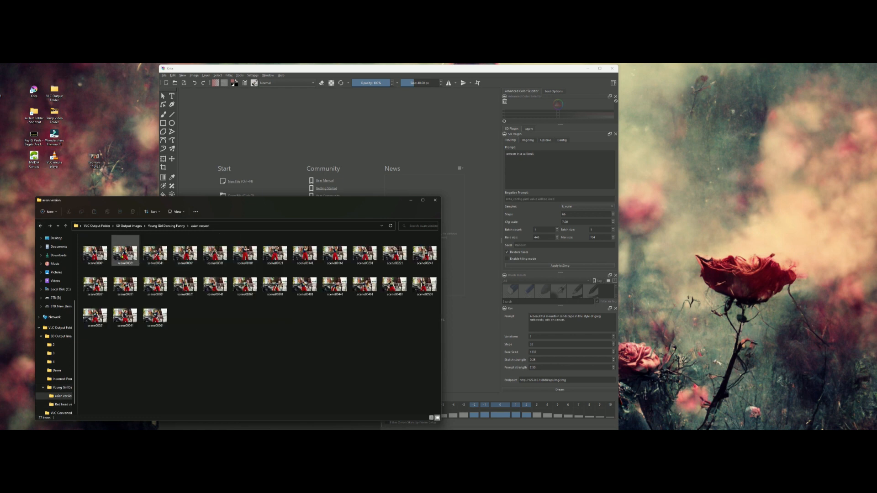
# - Open the folder's first frame, scene00001, in Krita and minimize the File Explorer window
pyautogui.click(125, 252)
pyautogui.moveTo(175, 208); pyautogui.dragTo(189, 206)
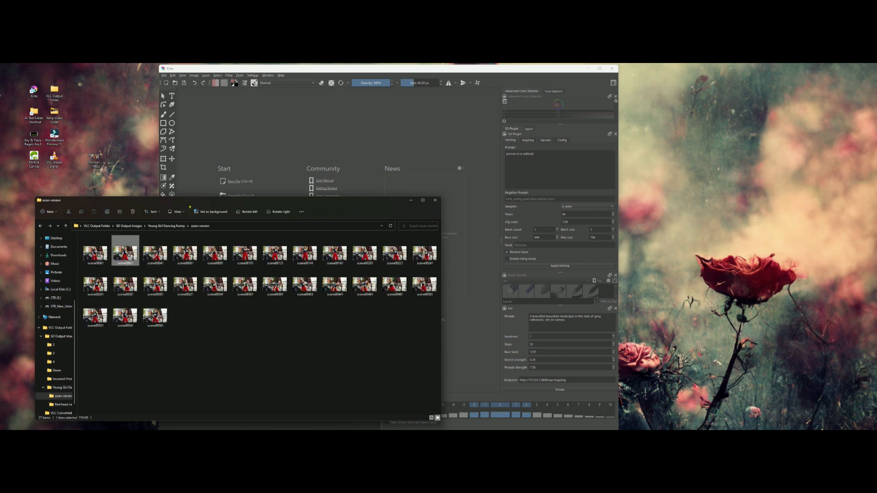
pyautogui.moveTo(95, 252); pyautogui.dragTo(302, 167)
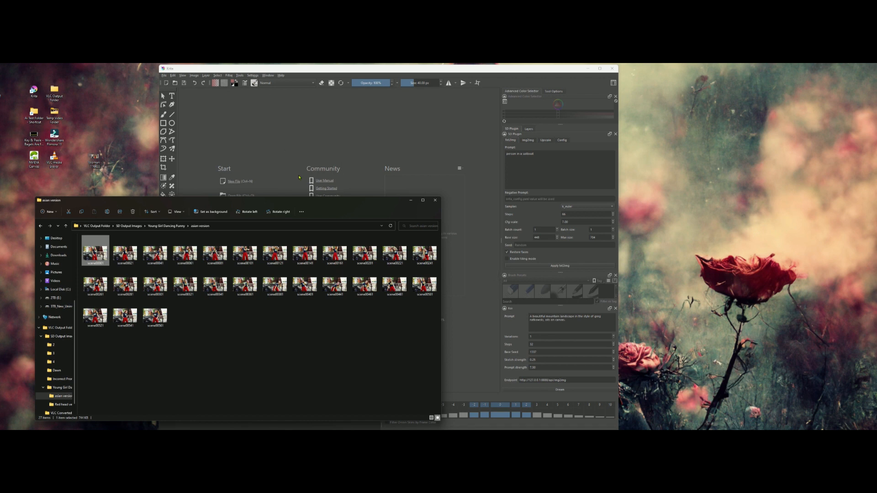
pyautogui.click(412, 200)
# - Import the images of the asian version folder into the open document as animation frames
pyautogui.click(164, 75)
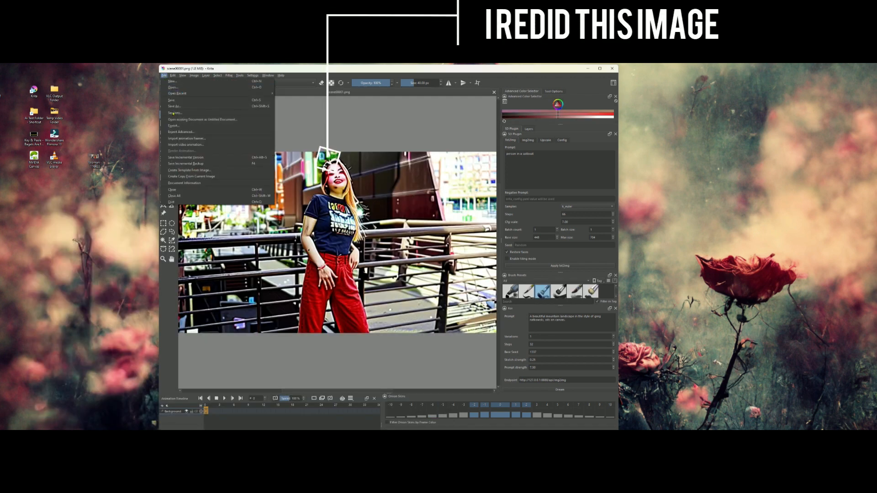
pyautogui.click(188, 138)
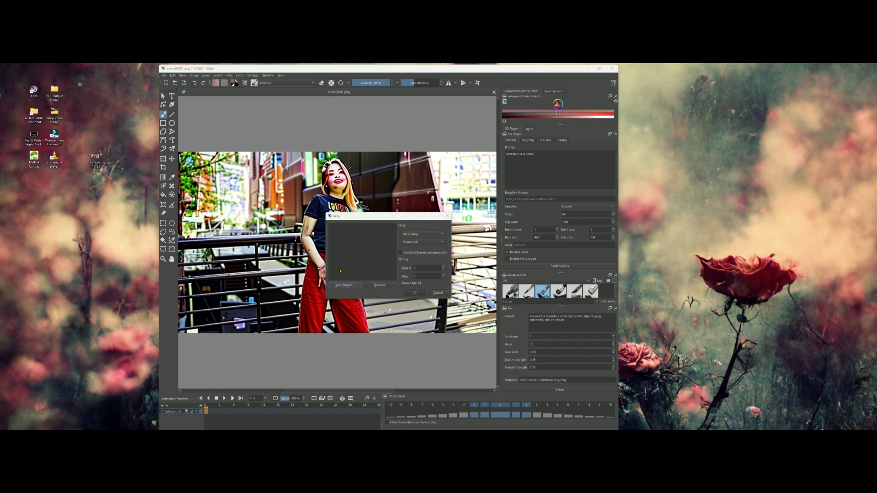
pyautogui.click(345, 285)
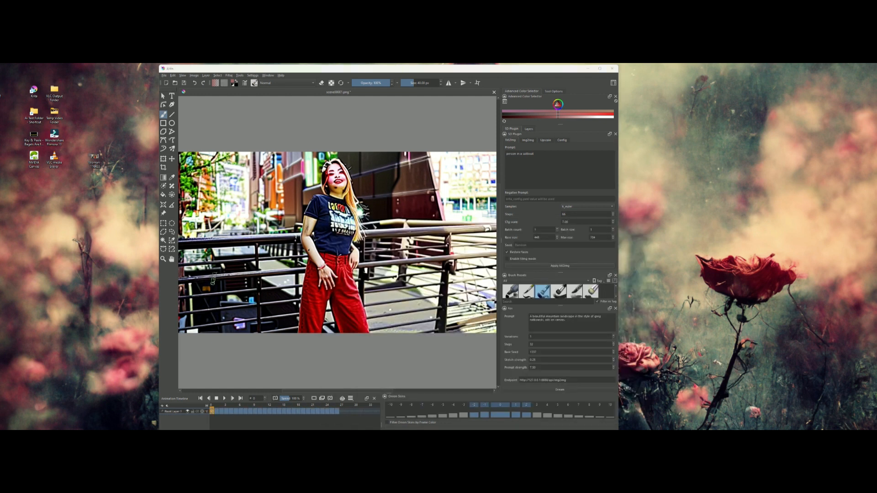
# - Play the imported animation from the timeline and slow the playback speed to 25%
pyautogui.scroll(-4, 317, 326)
pyautogui.scroll(3, 305, 355)
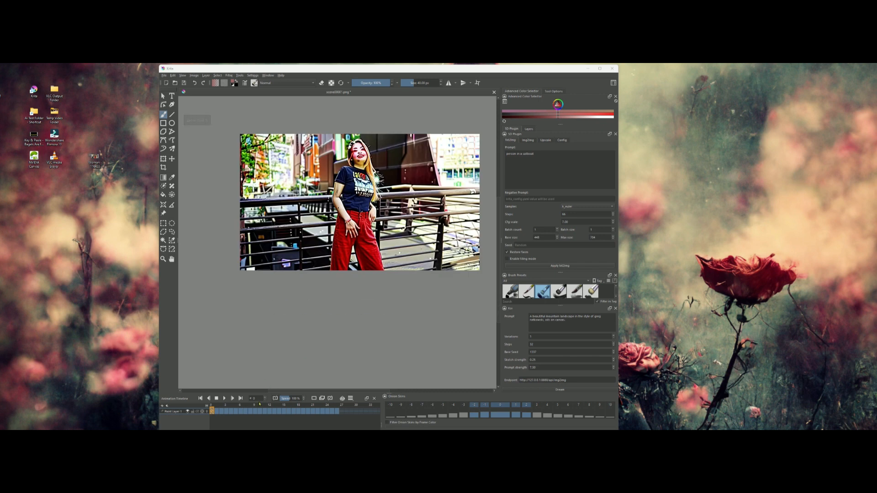
pyautogui.click(224, 399)
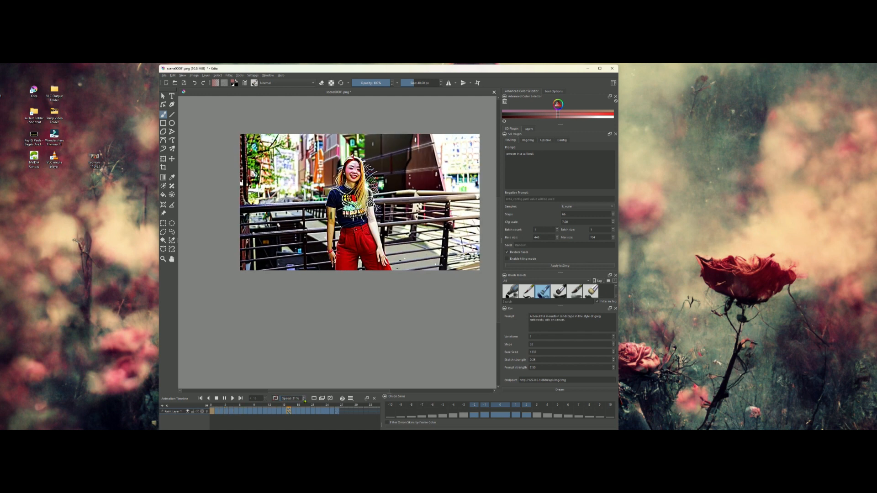
# - Set up rendering the animation as MPEG-4 video, choosing ffmpeg from the ffmpeg-5.1.2-essentials_build bin folder as FFmpeg
pyautogui.click(164, 76)
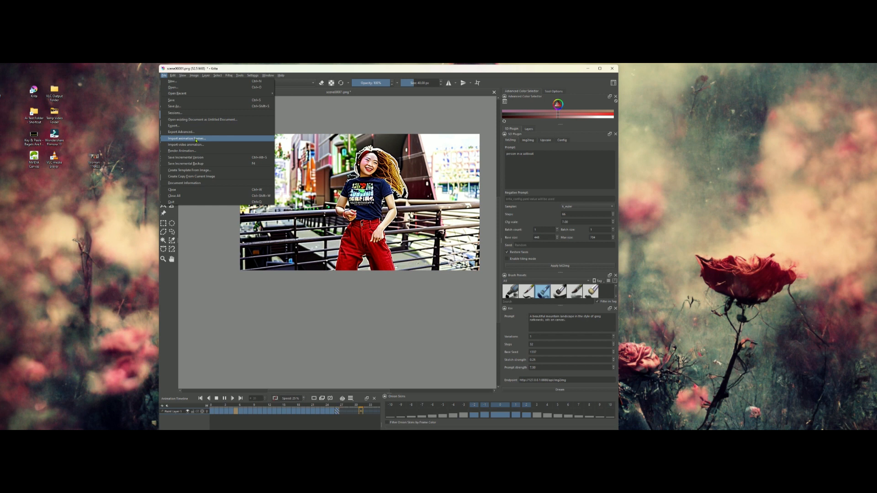
pyautogui.click(197, 151)
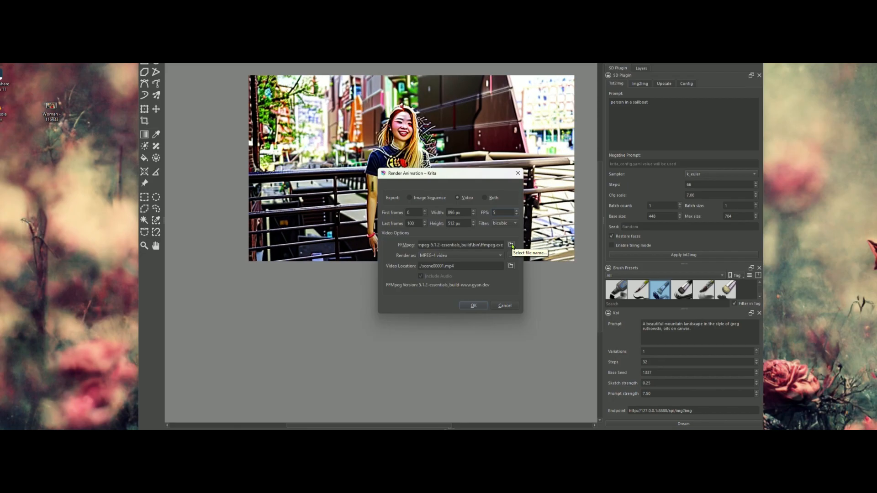
pyautogui.click(511, 245)
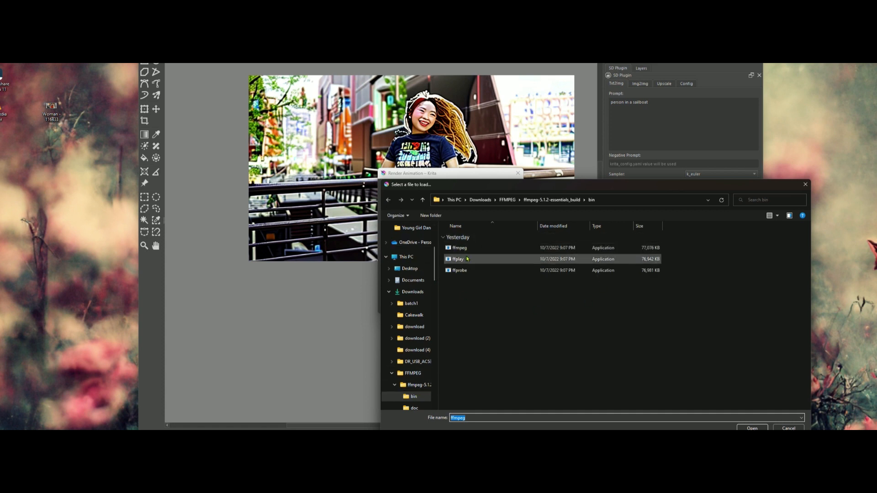
pyautogui.click(471, 201)
pyautogui.doubleClick(483, 347)
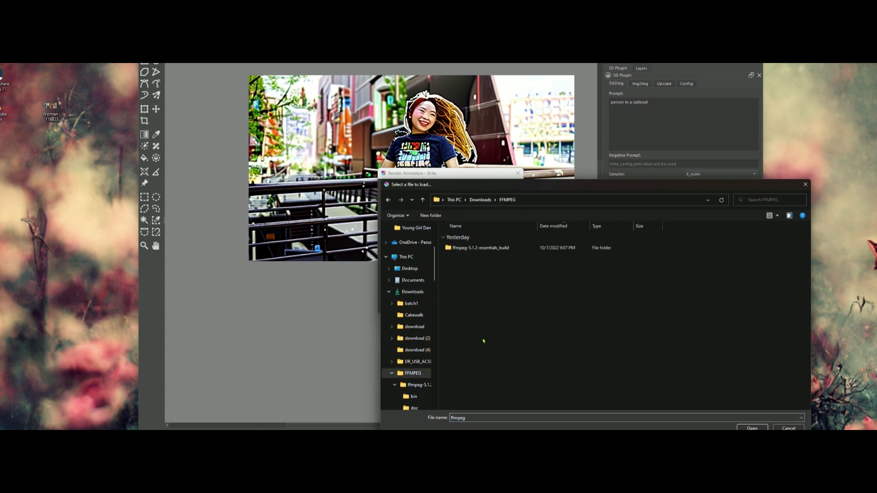
pyautogui.doubleClick(495, 249)
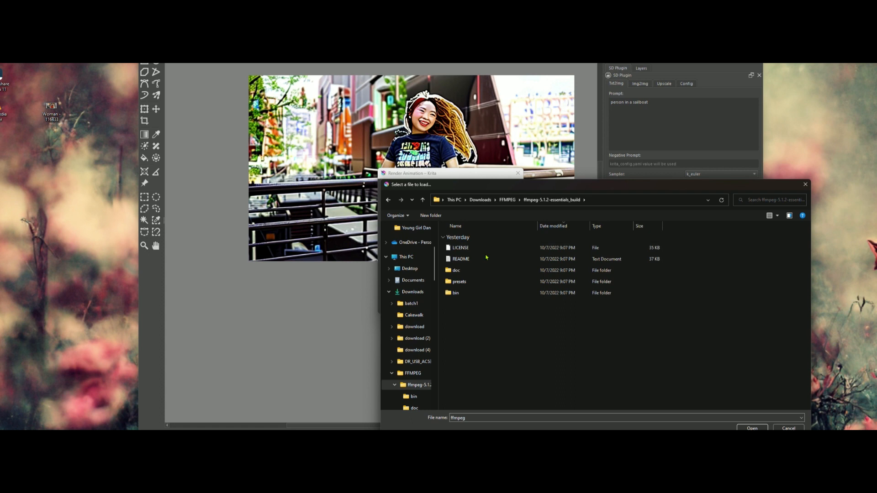
pyautogui.doubleClick(455, 294)
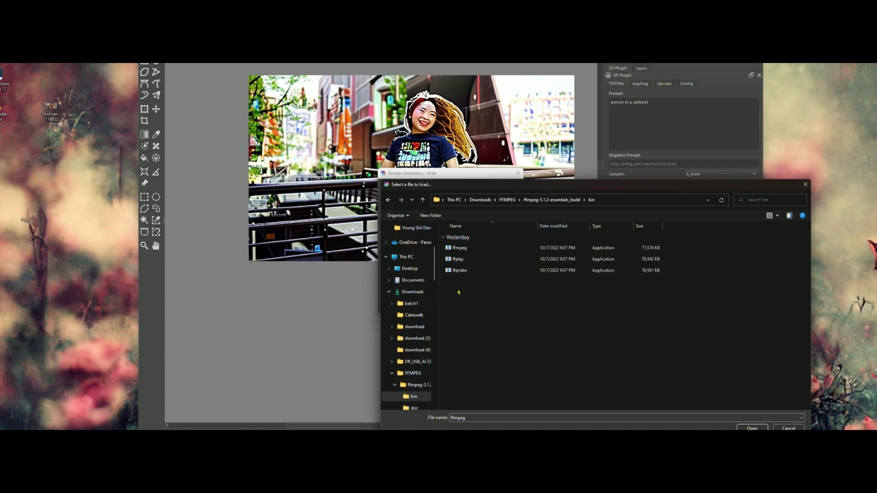
pyautogui.doubleClick(471, 249)
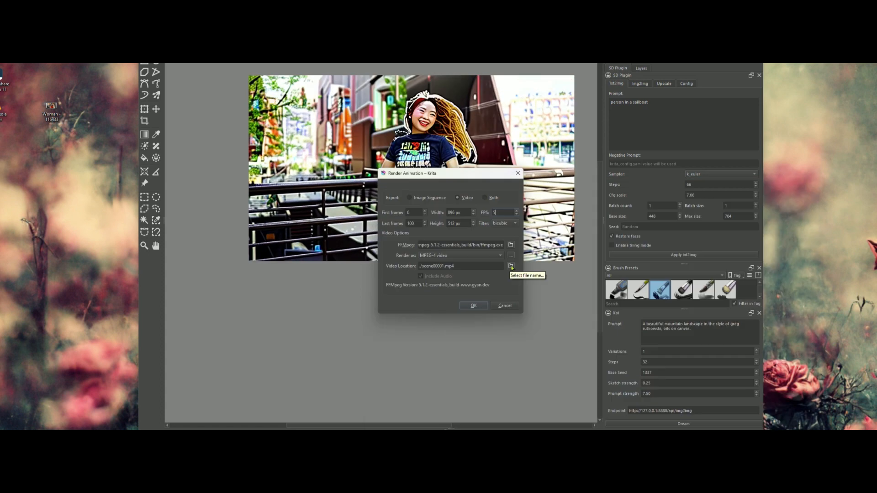
# - Choose the video location, render the animation as scene00001.mp4, and close the player showing the video
pyautogui.click(512, 268)
pyautogui.scroll(3, 438, 228)
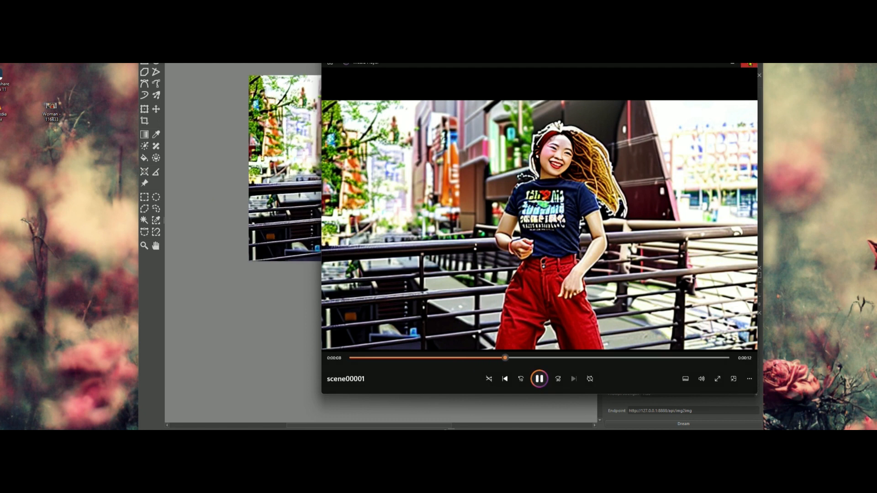
pyautogui.click(744, 65)
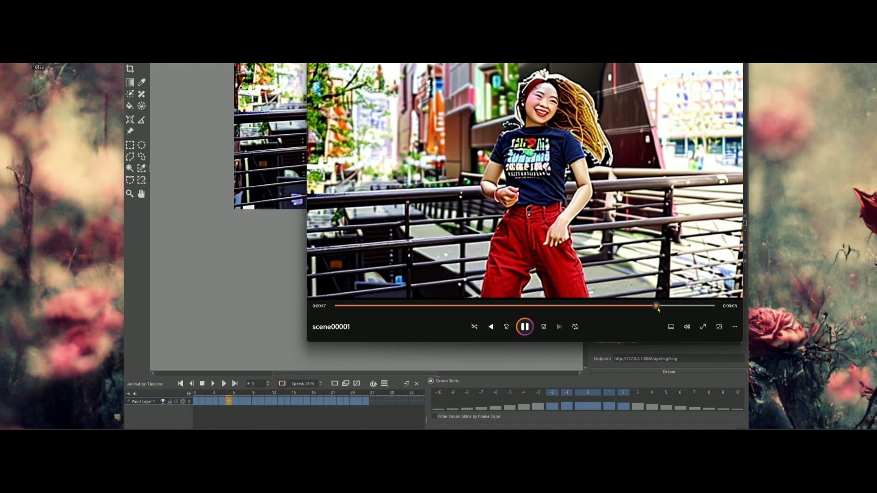
pyautogui.hotkey('alt', 'F4')
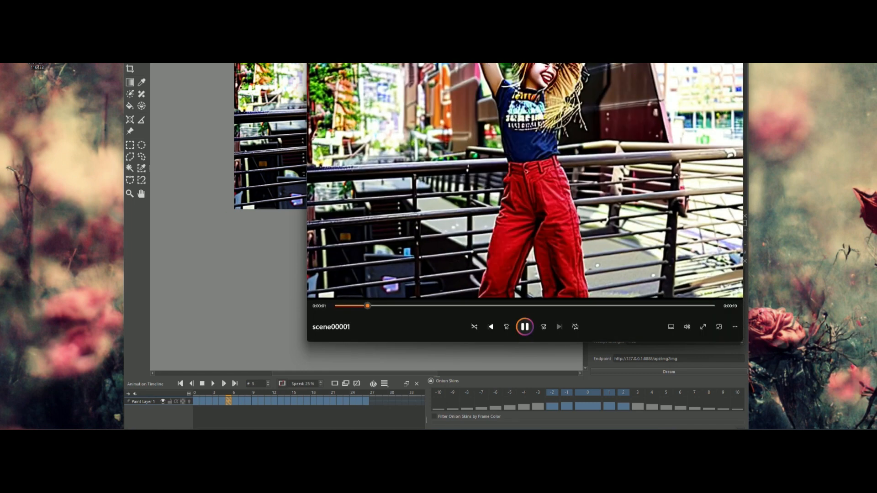
pyautogui.hotkey('alt', 'F4')
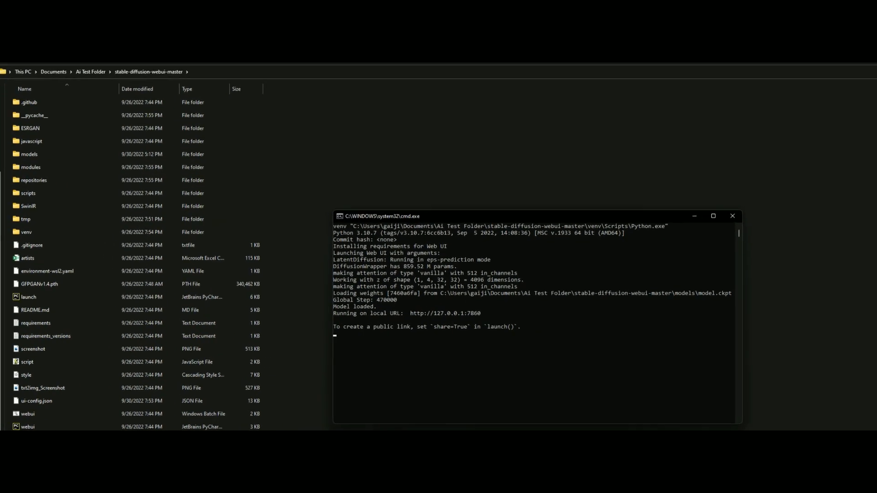
pyautogui.moveTo(392, 310); pyautogui.dragTo(477, 310)
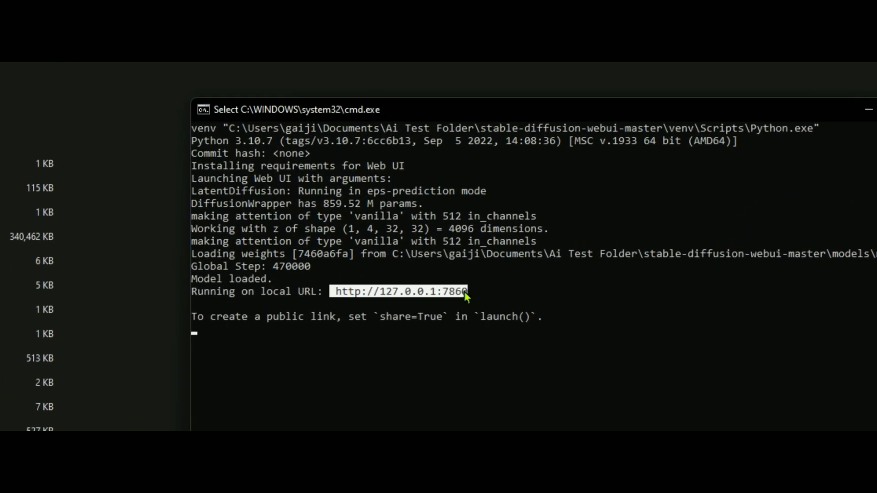
pyautogui.hotkey('ctrl', 'c')
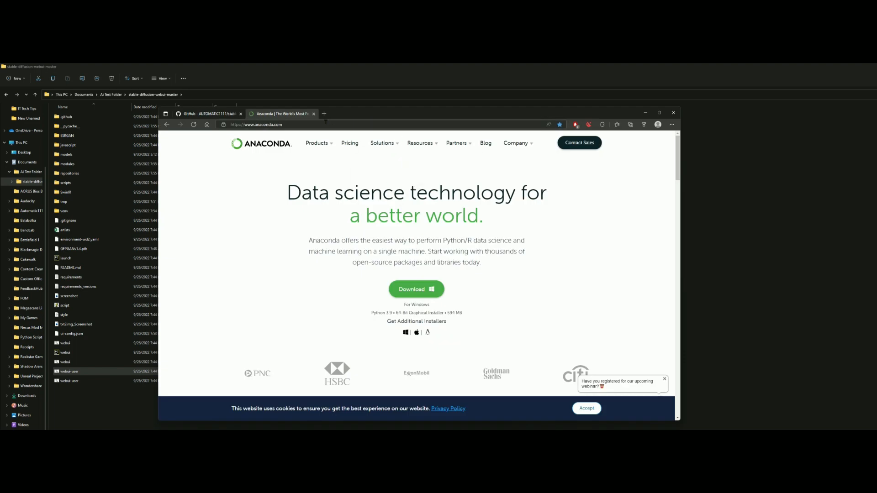
pyautogui.click(325, 123)
pyautogui.hotkey('ctrl', 'v')
pyautogui.press('Return')
pyautogui.doubleClick(349, 115)
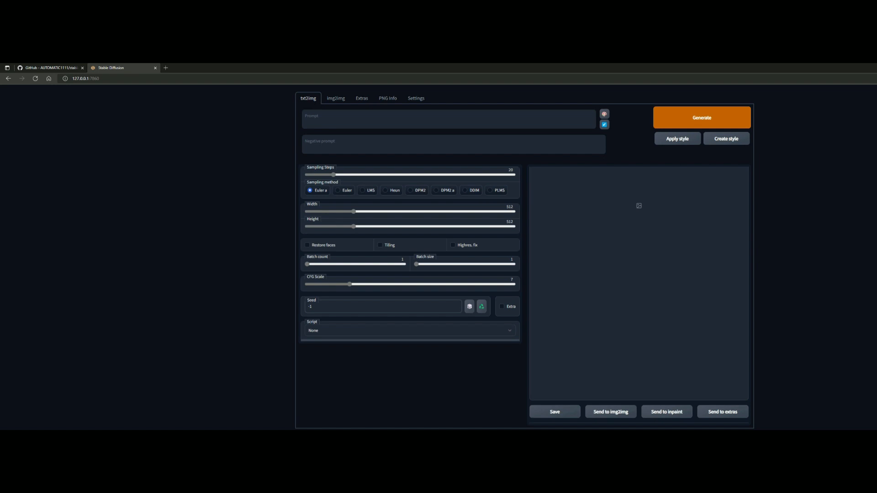
pyautogui.click(104, 79)
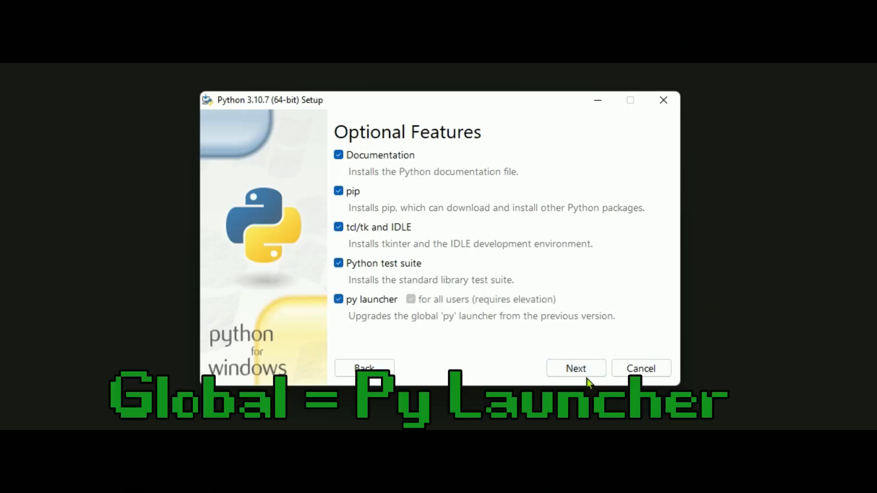
pyautogui.click(577, 370)
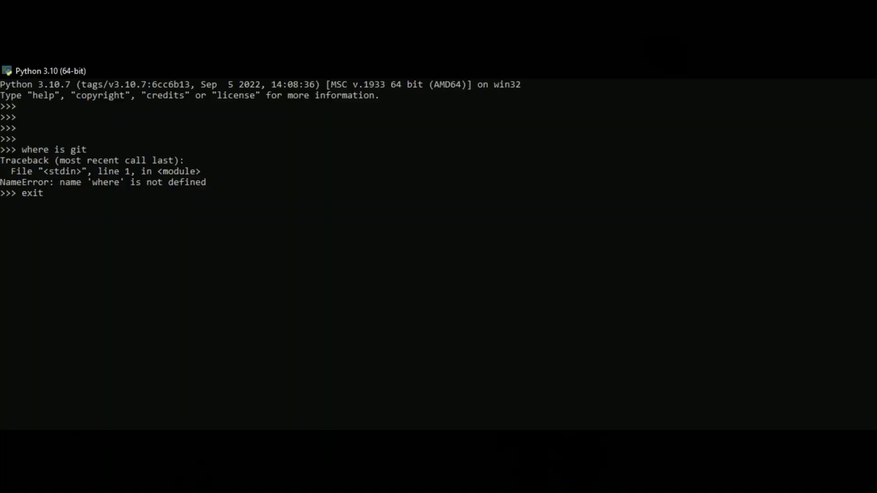
pyautogui.press('Return')
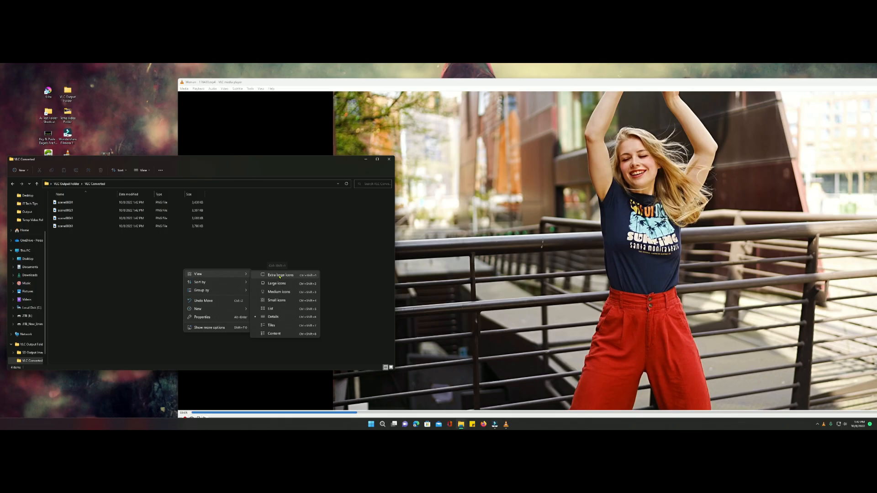
pyautogui.click(279, 276)
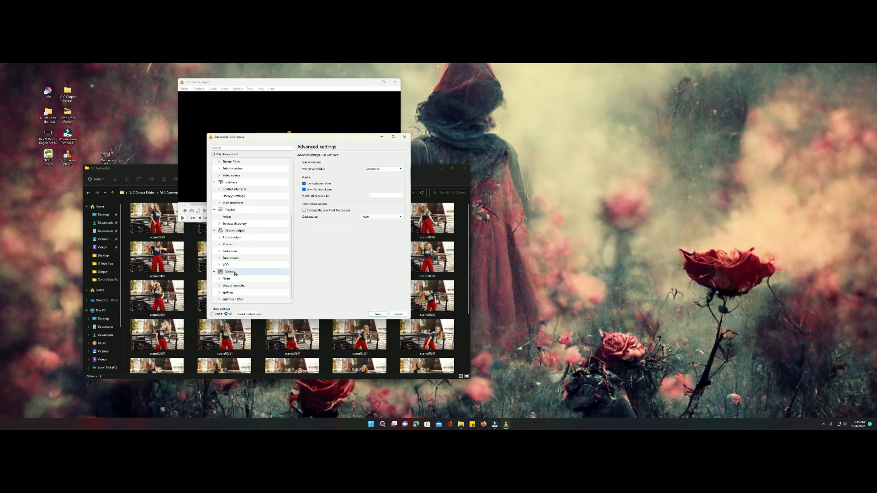
pyautogui.click(227, 278)
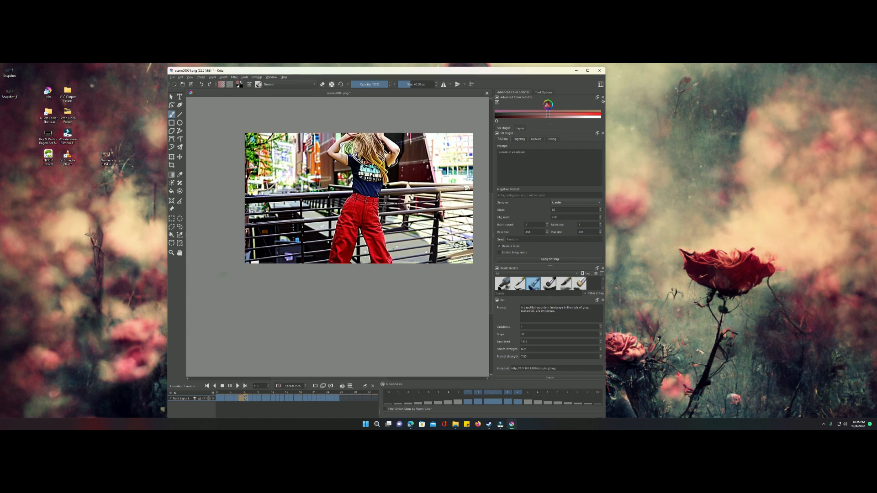
pyautogui.click(172, 77)
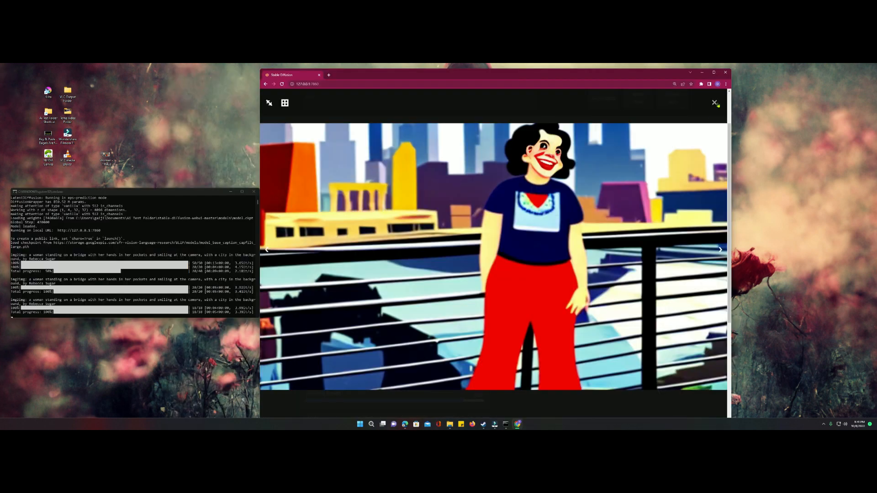
# - In the img2img settings of Stable Diffusion web UI, set denoising strength to 0.44 and CFG scale to 21.5
pyautogui.scroll(2, 524, 178)
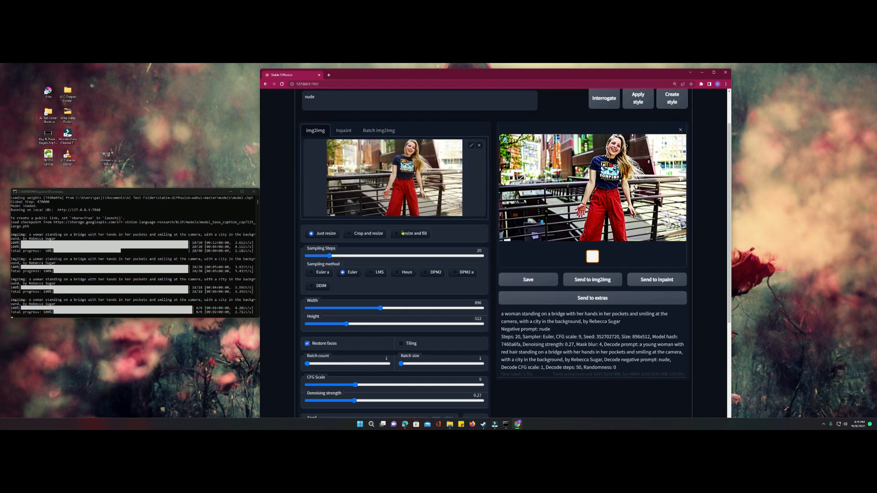
pyautogui.scroll(-1, 407, 260)
pyautogui.click(384, 374)
pyautogui.click(433, 359)
pyautogui.scroll(-2, 433, 358)
pyautogui.scroll(5, 433, 357)
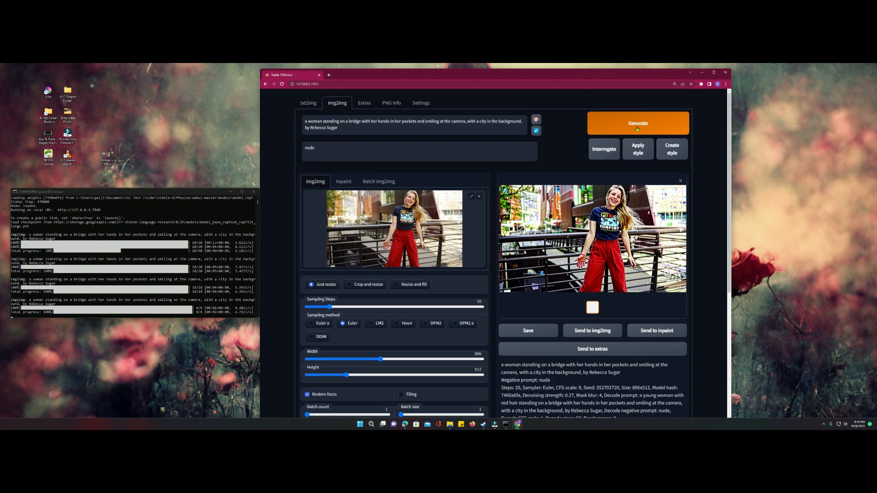
# - Generate the image and add "young slim" before "woman" in the prompt
pyautogui.click(639, 123)
pyautogui.scroll(-2, 485, 202)
pyautogui.scroll(2, 397, 129)
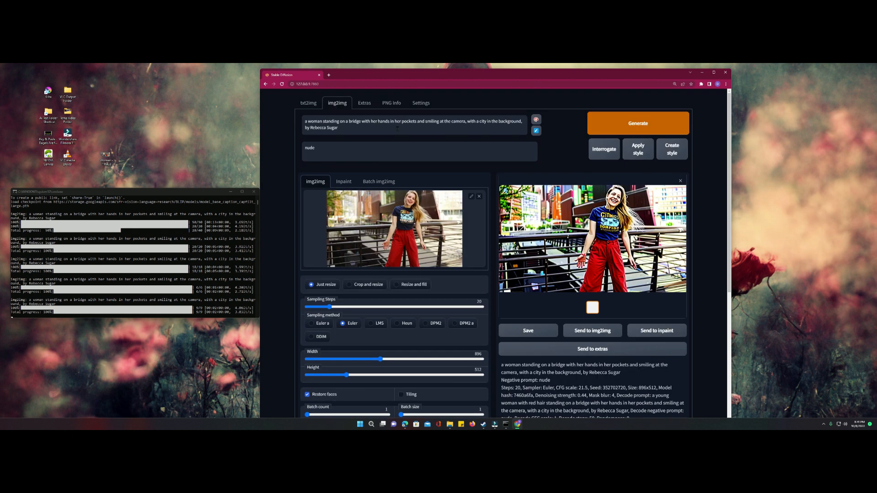
pyautogui.write('young slim')
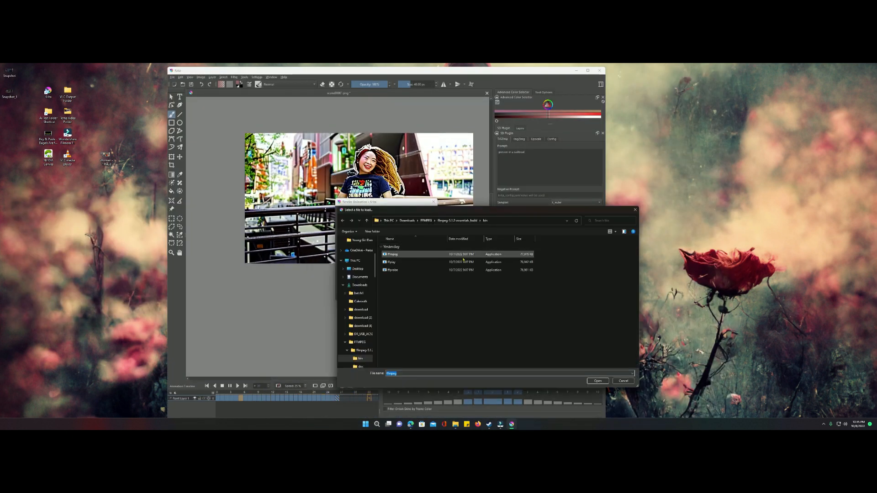
# - In Krita's Render Animation settings, select ffmpeg from the FFMPEG, ffmpeg-5.1.2-essentials_build, bin folder in Downloads
pyautogui.click(399, 262)
pyautogui.click(360, 285)
pyautogui.doubleClick(407, 328)
pyautogui.doubleClick(399, 255)
pyautogui.doubleClick(396, 270)
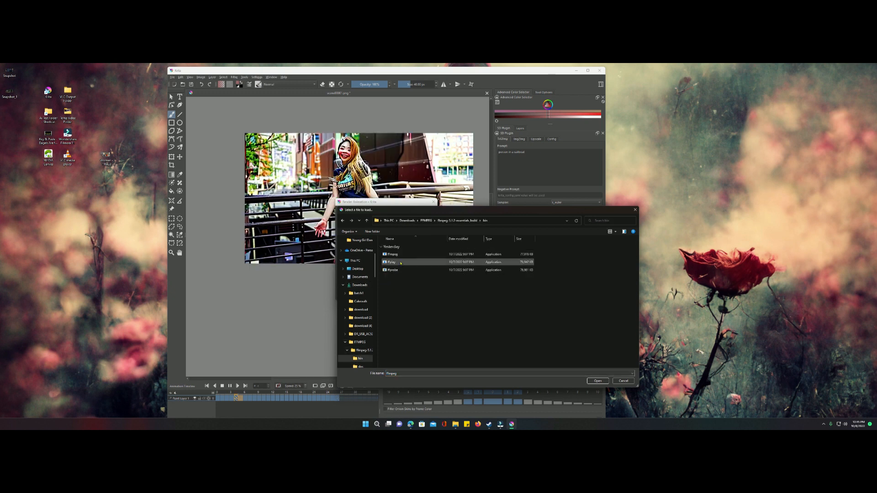
pyautogui.doubleClick(394, 255)
# - Render the animation to the desktop as MPEG-4 video scene00001 and play the rendered file
pyautogui.click(429, 267)
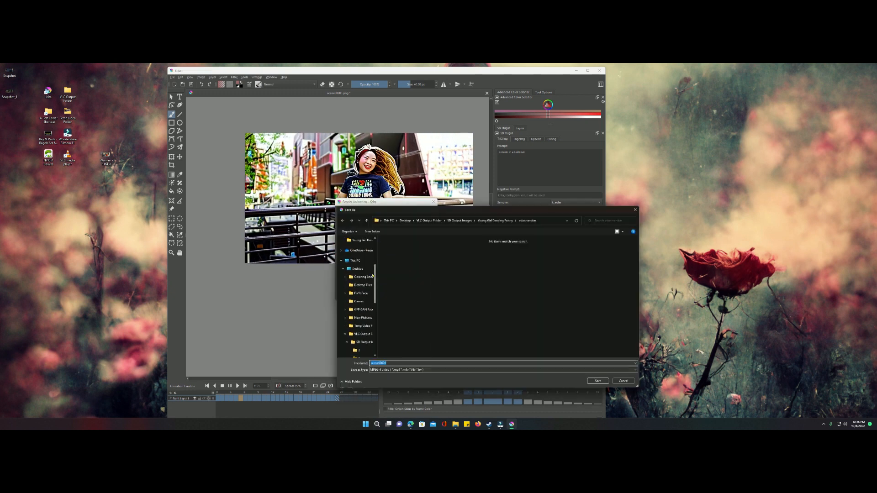
pyautogui.click(606, 382)
pyautogui.click(409, 298)
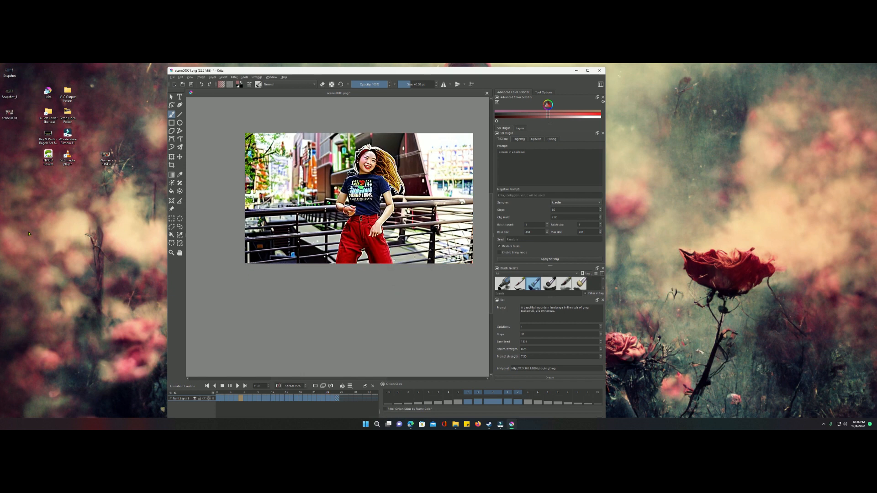
pyautogui.doubleClick(62, 222)
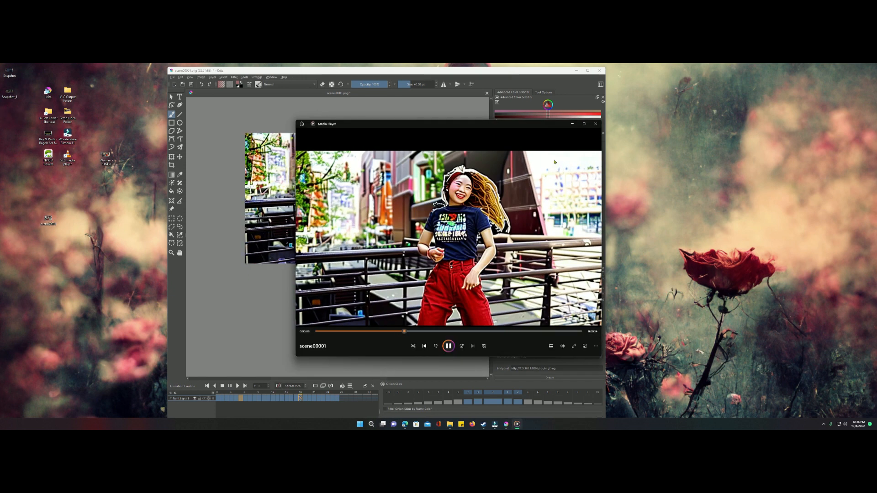